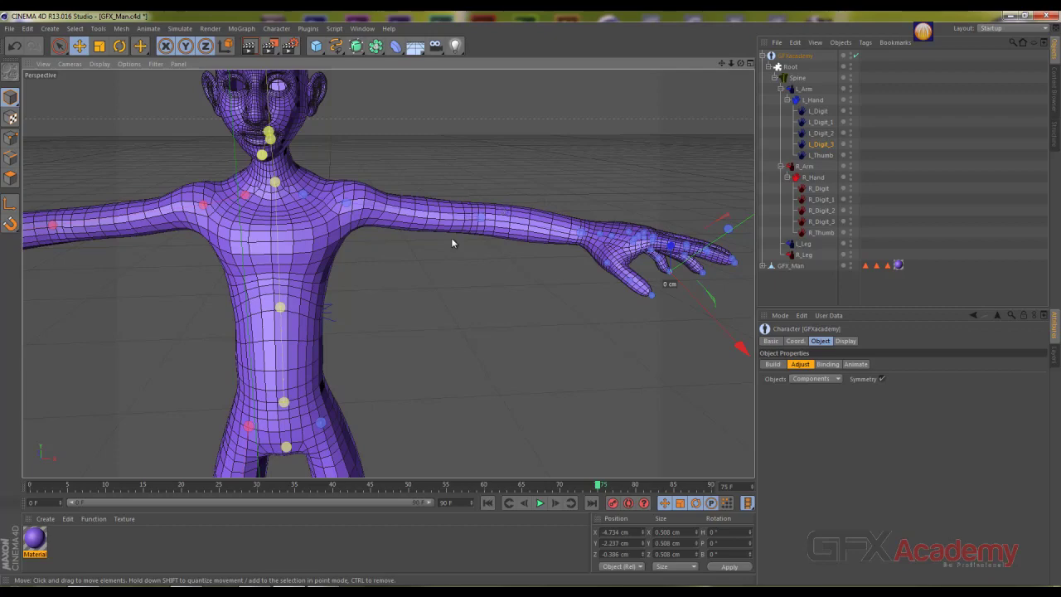
Step: Orbit and zoom the view to inspect the character's neck, shoulders and upper body
mouse_move(451, 237)
left_mouse_down("alt")
mouse_move(225, 235)
mouse_move(440, 229)
mouse_move(460, 201)
mouse_move(452, 205)
left_mouse_up("alt")
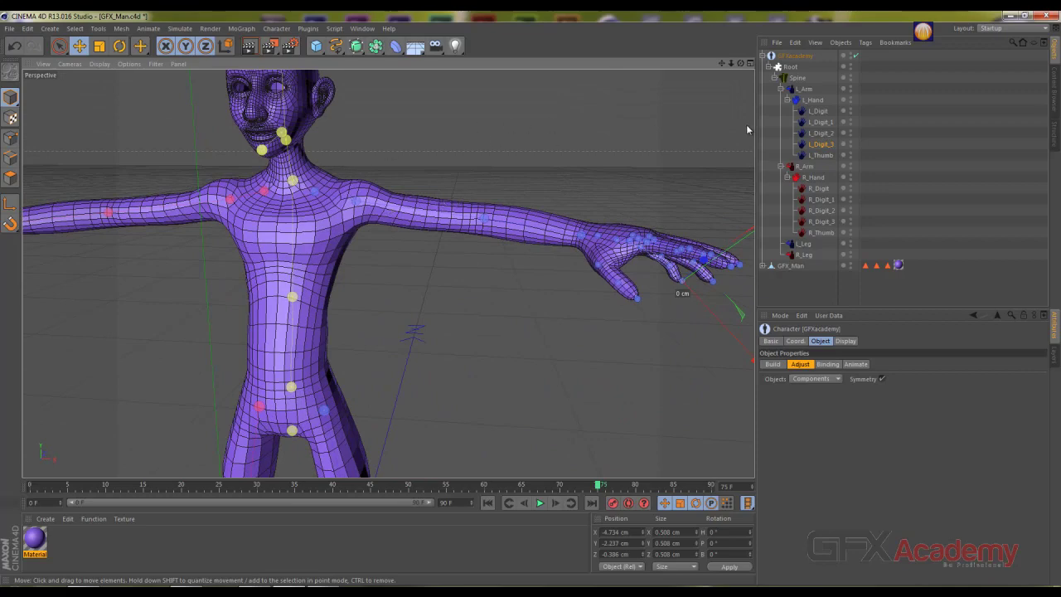
mouse_move(682, 289)
left_mouse_down("alt")
mouse_move(309, 269)
mouse_move(356, 231)
left_mouse_up("alt")
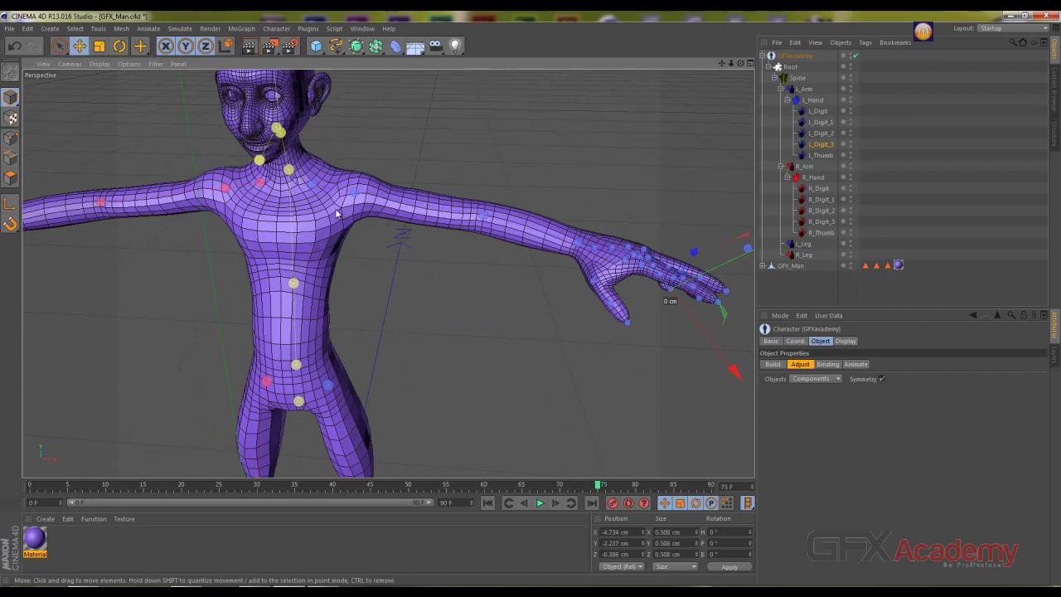
mouse_move(406, 257)
left_mouse_down("alt")
mouse_move(334, 257)
mouse_move(199, 377)
left_mouse_up("alt")
mouse_move(250, 318)
left_mouse_down("alt")
mouse_move(543, 111)
mouse_move(407, 227)
left_mouse_up("alt")
right_click_drag(408, 227, 504, 256, "alt")
mouse_move(504, 256)
left_mouse_down("alt")
mouse_move(441, 305)
mouse_move(436, 296)
mouse_move(469, 305)
mouse_move(517, 289)
mouse_move(528, 300)
left_mouse_up("alt")
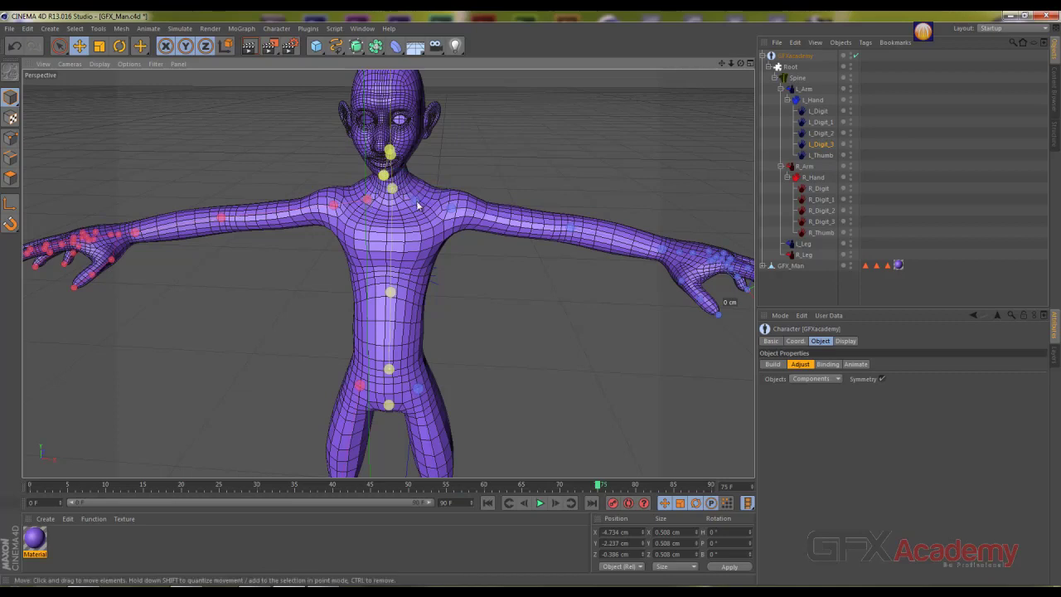
mouse_move(419, 207)
left_mouse_down("alt")
mouse_move(427, 225)
mouse_move(394, 233)
left_mouse_up("alt")
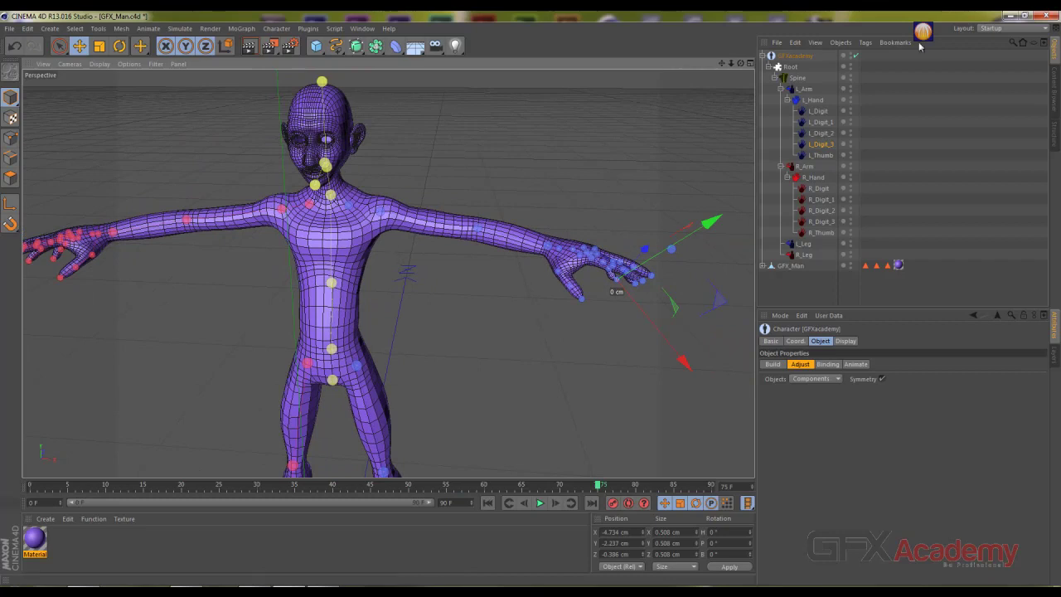
Step: Rename the GFXacademy Character object to GFX_Man
left_click(808, 56)
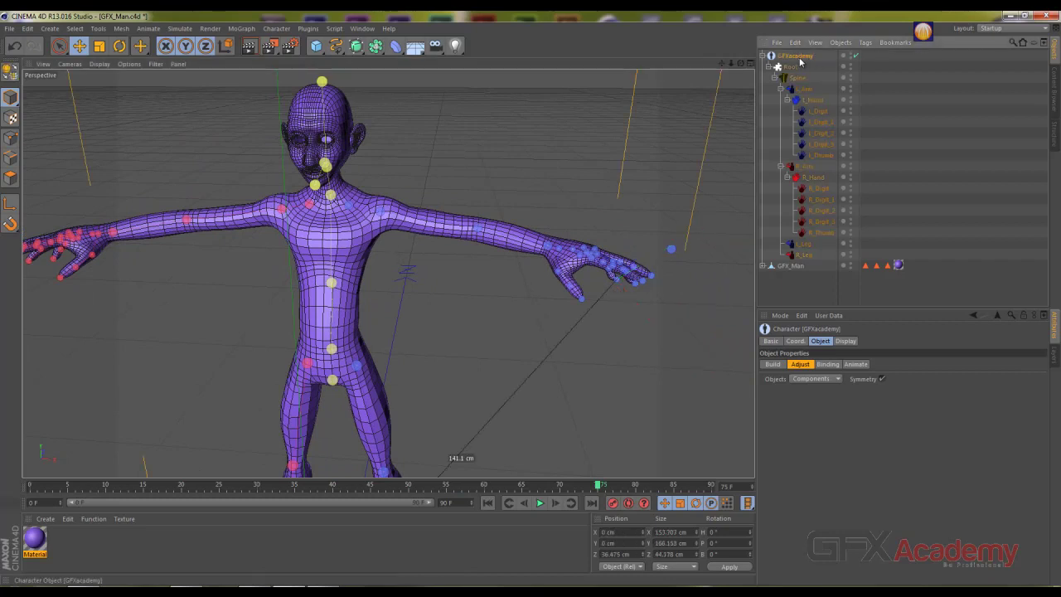
double_click(794, 56)
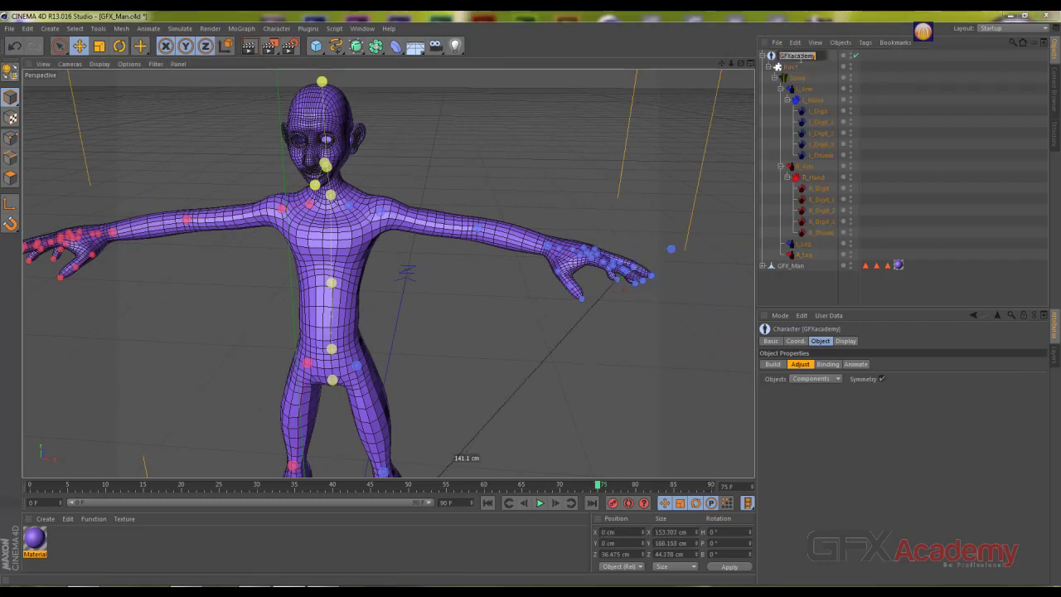
left_click(800, 59)
type("GFX_Man")
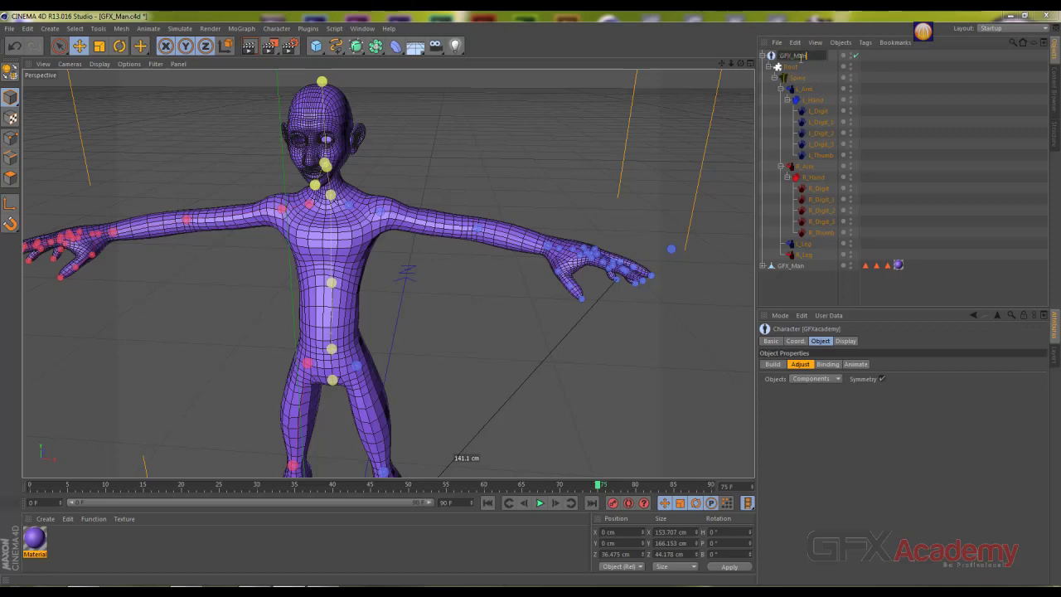
key("Return")
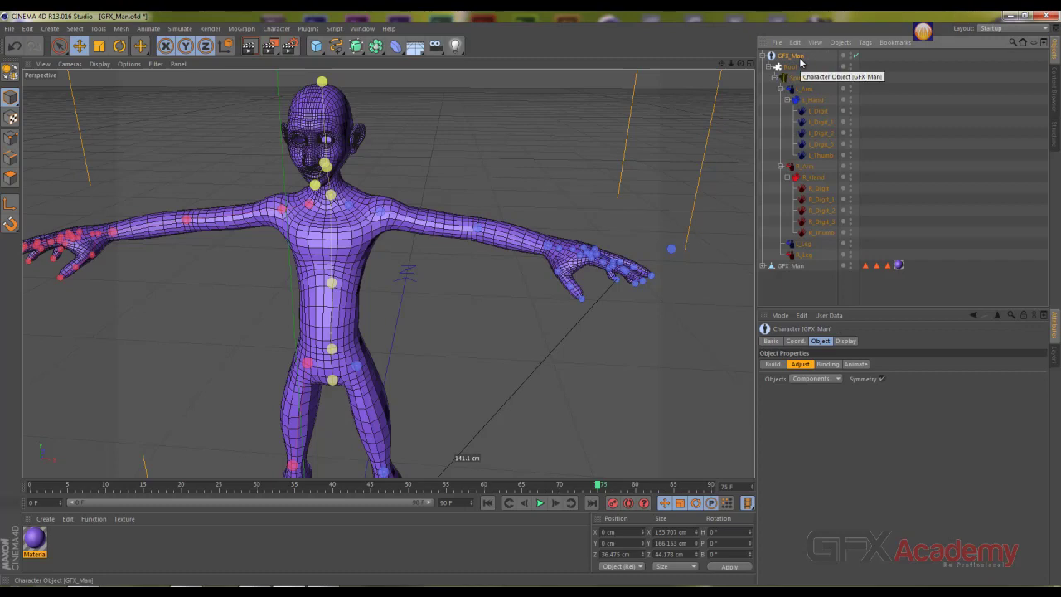
Step: Switch the Character to its Binding stage and add the GFX_Man mesh to the Objects list
left_click(828, 365)
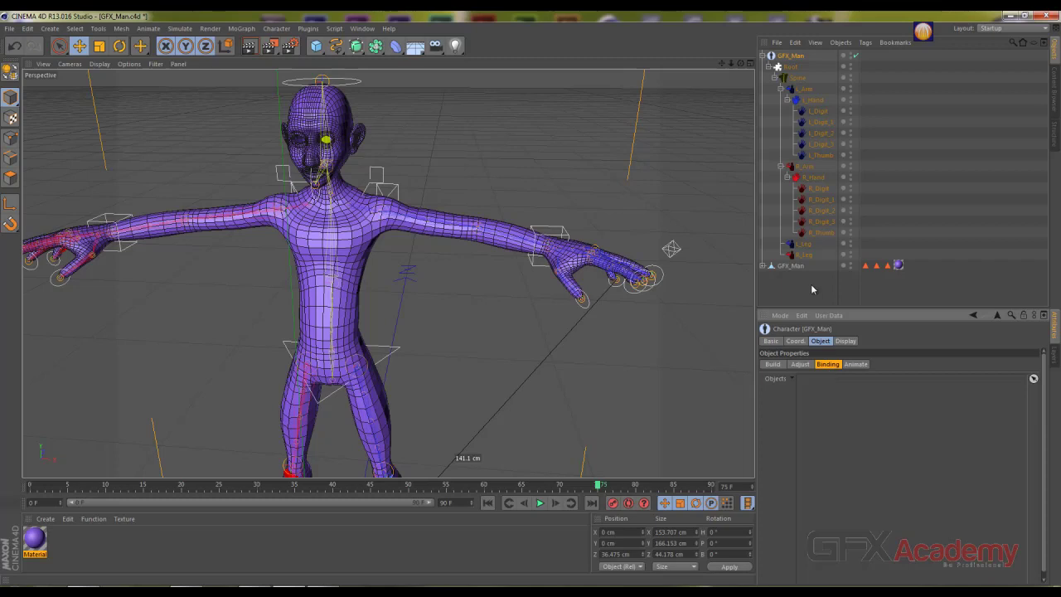
left_click_drag(788, 269, 795, 282)
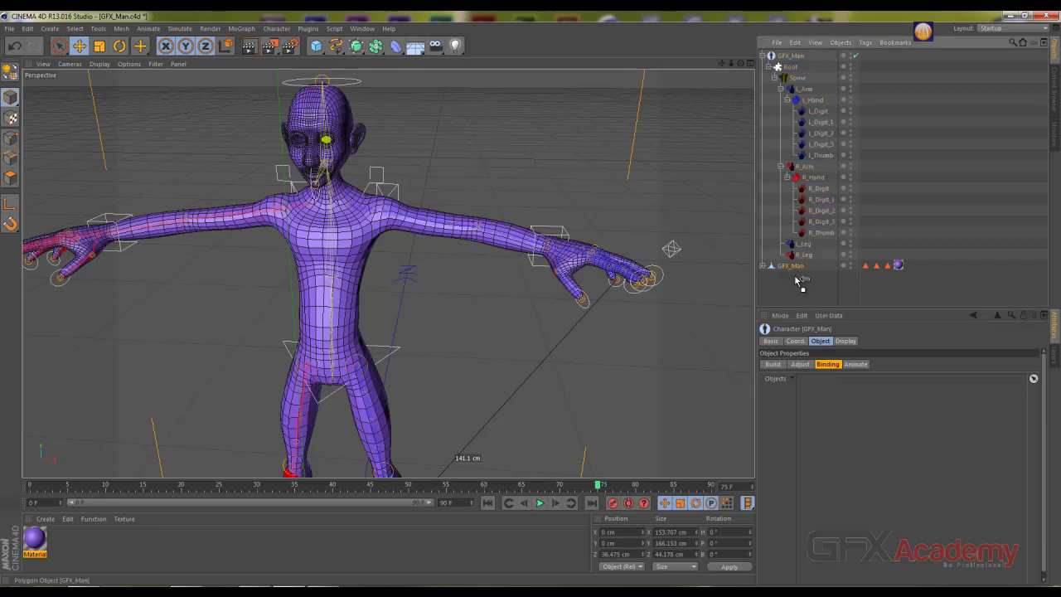
left_click_drag(808, 333, 822, 388)
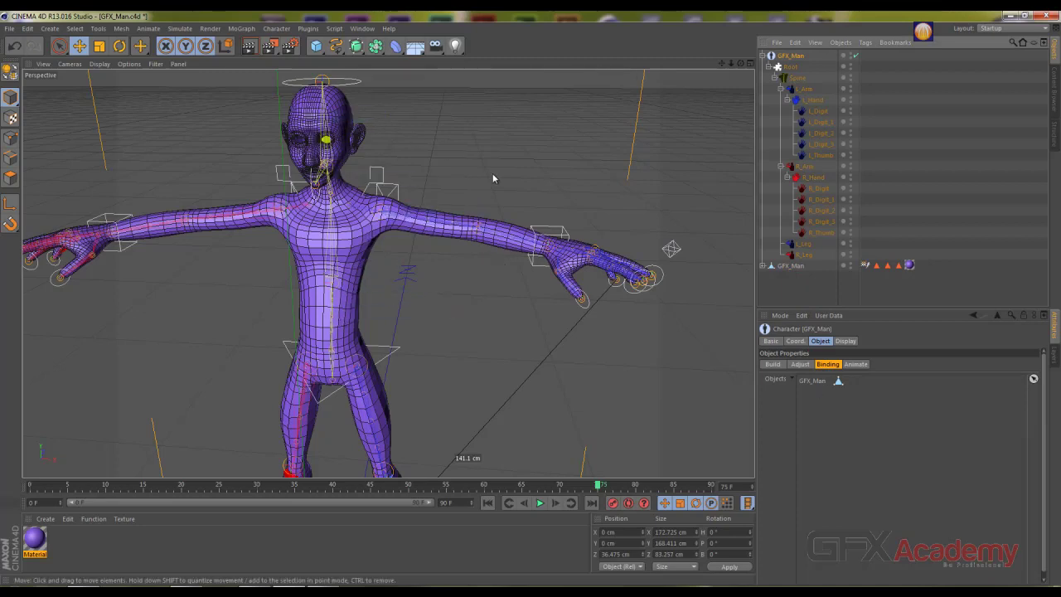
mouse_move(492, 174)
left_mouse_down("alt")
mouse_move(406, 165)
mouse_move(497, 170)
left_mouse_up("alt")
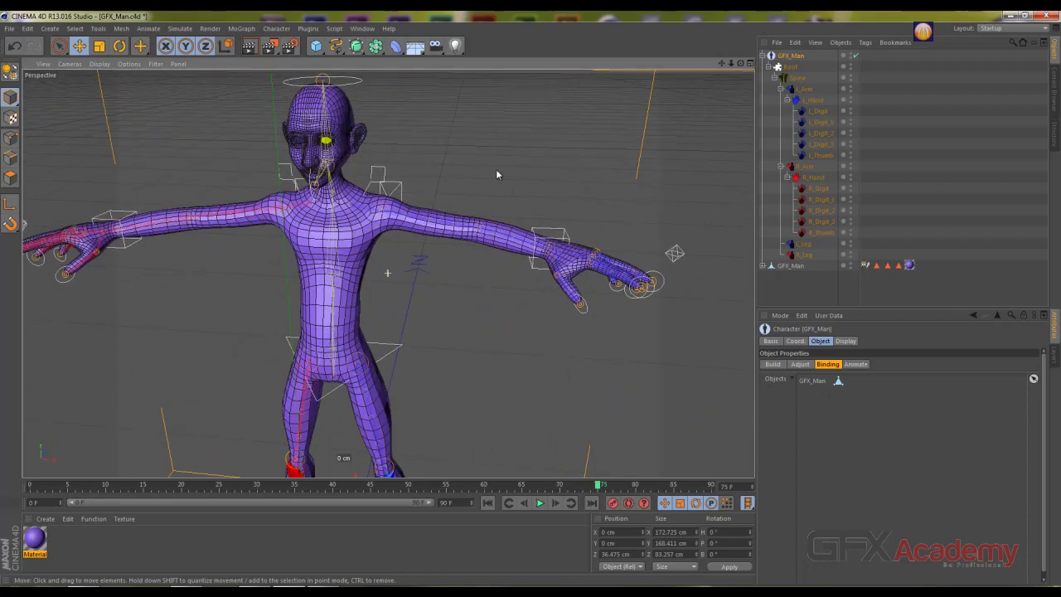
left_click_drag(277, 285, 328, 269, "alt")
mouse_move(469, 265)
left_mouse_down("alt")
mouse_move(479, 256)
mouse_move(438, 254)
mouse_move(467, 255)
left_mouse_up("alt")
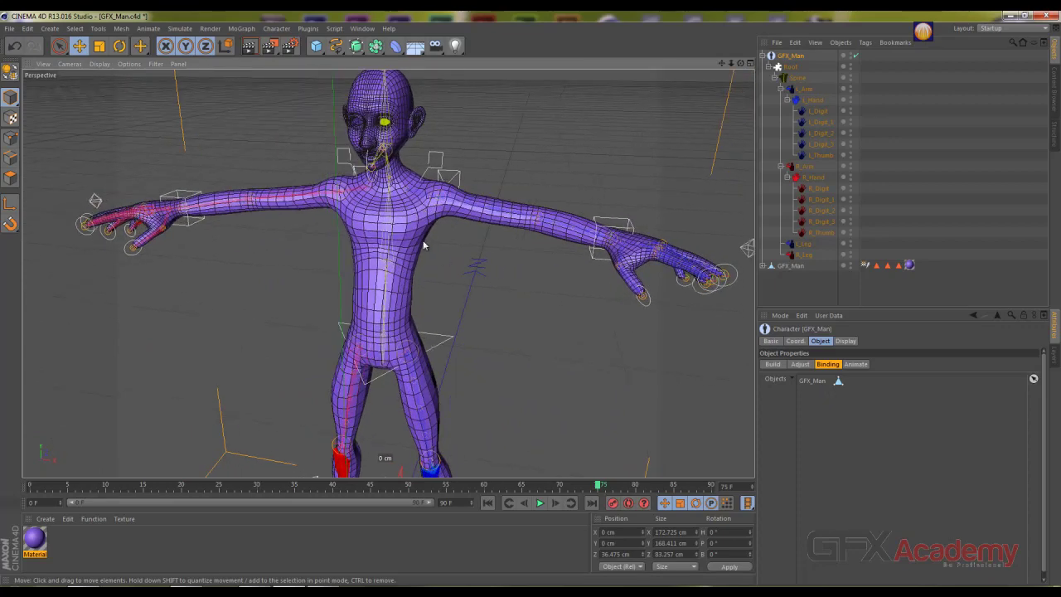
left_click_drag(413, 230, 388, 241, "alt")
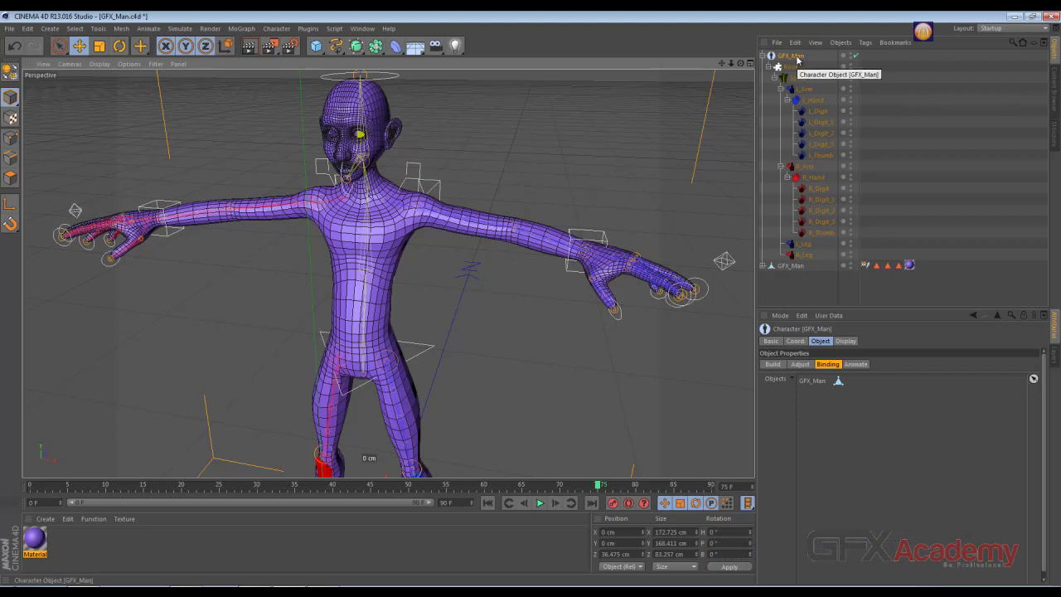
Step: Switch GFX_Man to its Animate stage and inspect the bound legs and torso
left_click(852, 364)
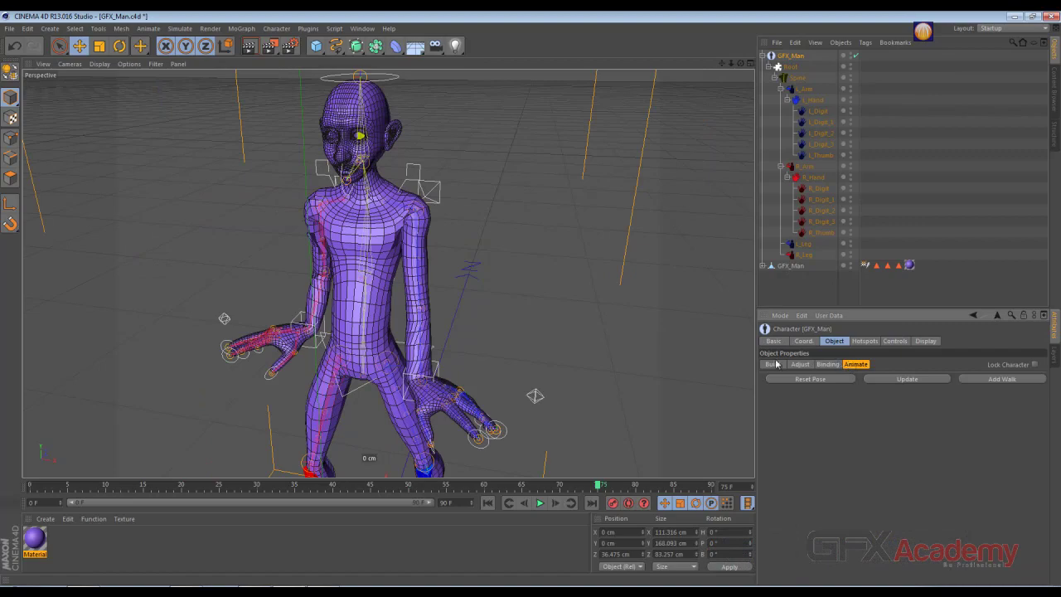
mouse_move(457, 342)
left_mouse_down("alt")
mouse_move(655, 318)
mouse_move(332, 318)
left_mouse_up("alt")
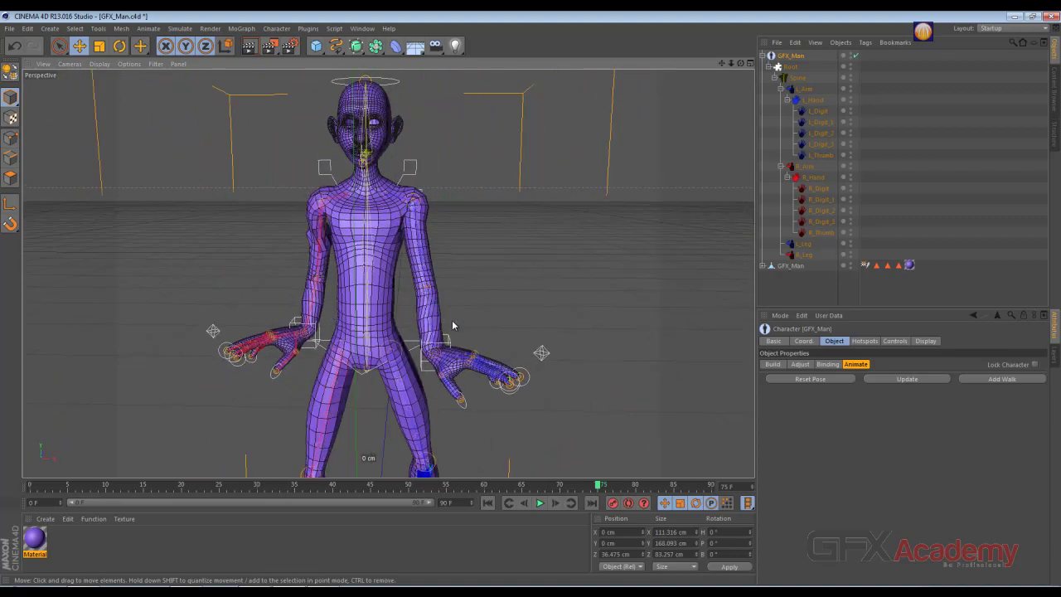
mouse_move(328, 439)
middle_mouse_down("alt")
mouse_move(372, 291)
mouse_move(370, 250)
middle_mouse_up("alt")
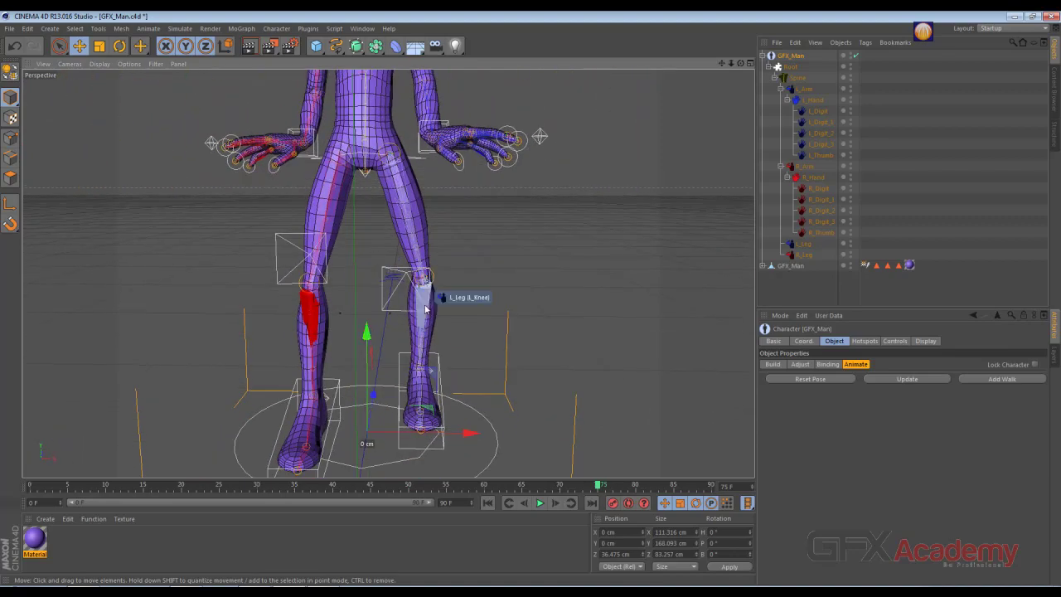
mouse_move(429, 290)
left_mouse_down("alt")
mouse_move(325, 309)
mouse_move(209, 305)
mouse_move(460, 309)
mouse_move(393, 271)
left_mouse_up("alt")
middle_click_drag(394, 271, 394, 294, "alt")
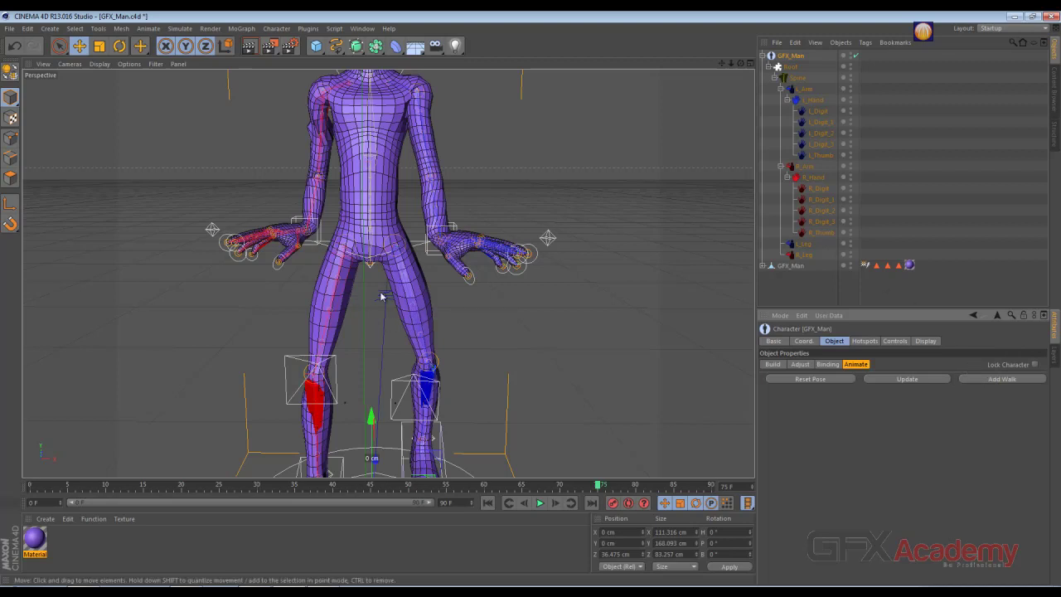
Step: Rotate the left hand controller down and pull it inward along X to lower the left arm
left_click(461, 221)
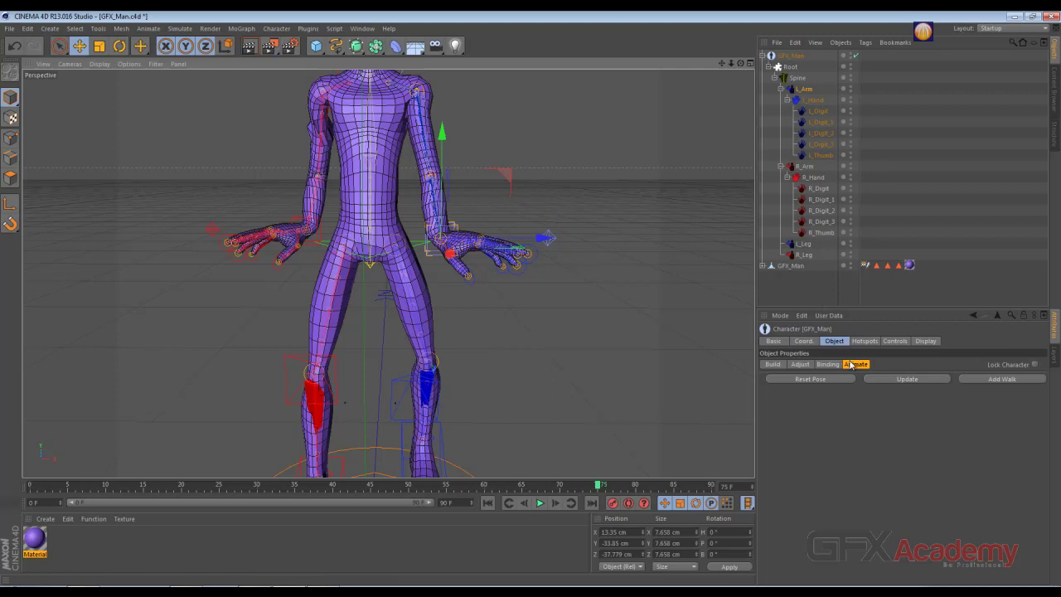
key("r")
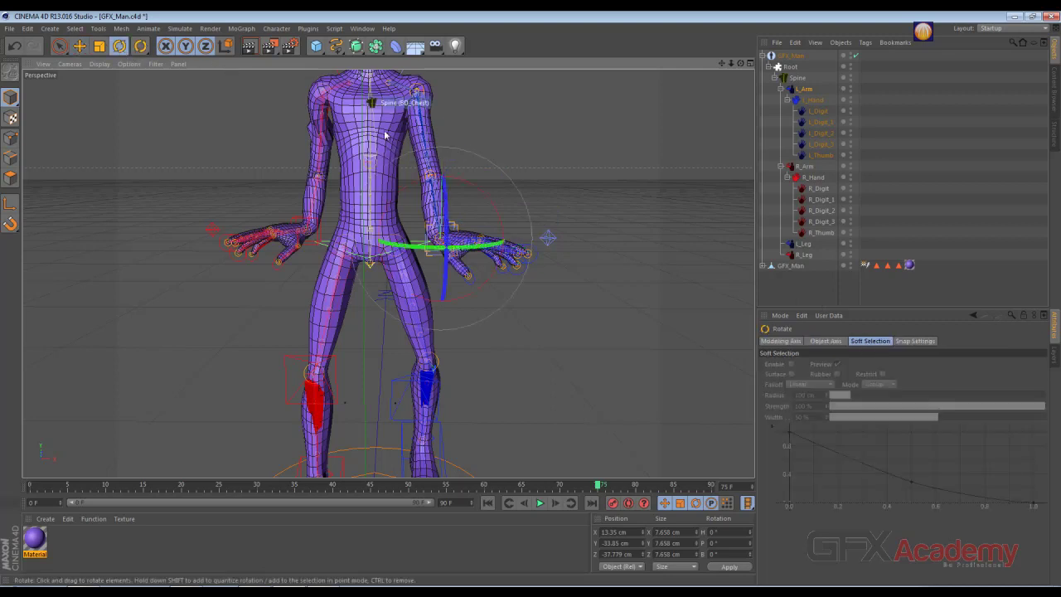
left_click_drag(485, 195, 501, 262)
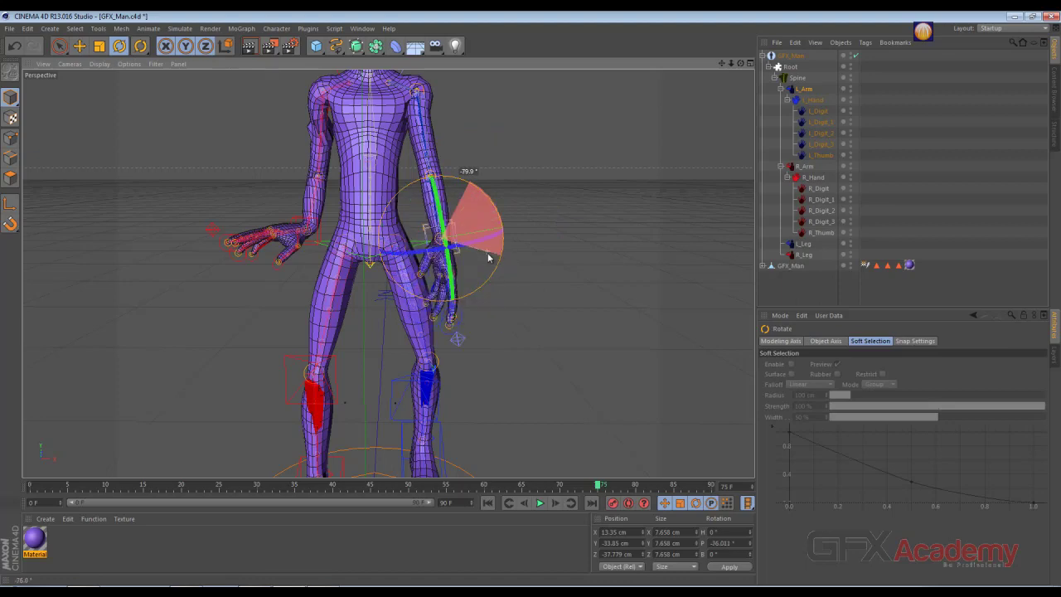
mouse_move(501, 262)
left_mouse_down()
mouse_move(550, 227)
mouse_move(370, 230)
left_mouse_up()
key("e")
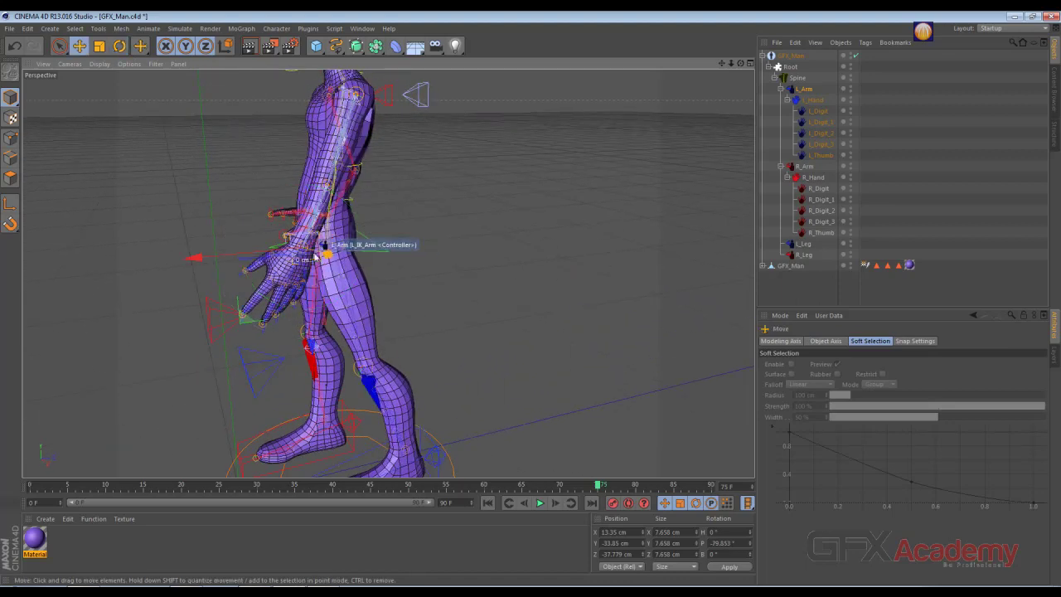
mouse_move(196, 259)
left_mouse_down()
mouse_move(381, 257)
mouse_move(325, 240)
left_mouse_up()
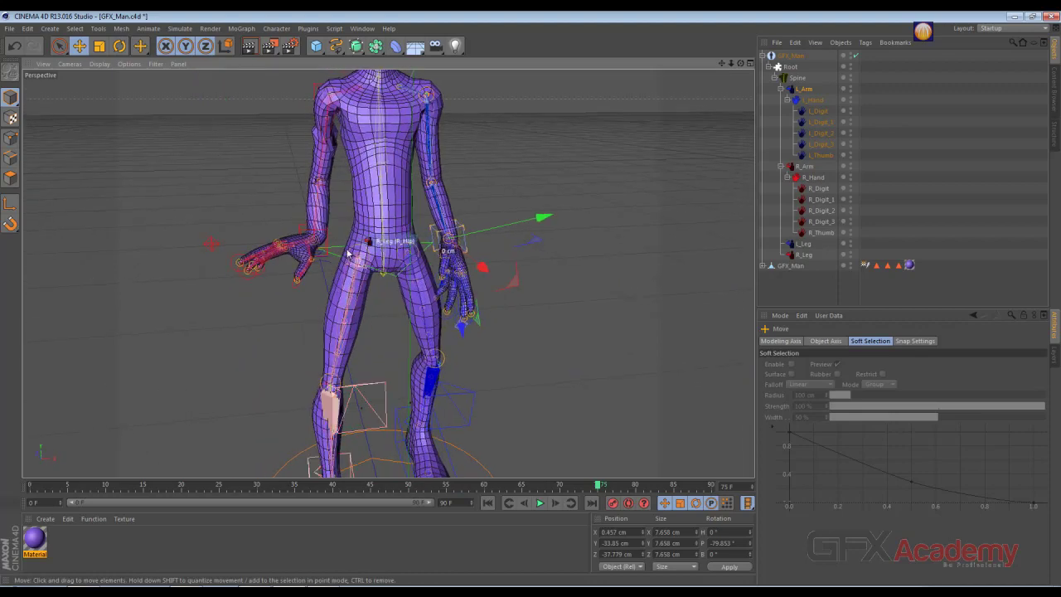
Step: Rotate the right hand controller down and shift it along X so the right arm hangs
left_click(327, 246)
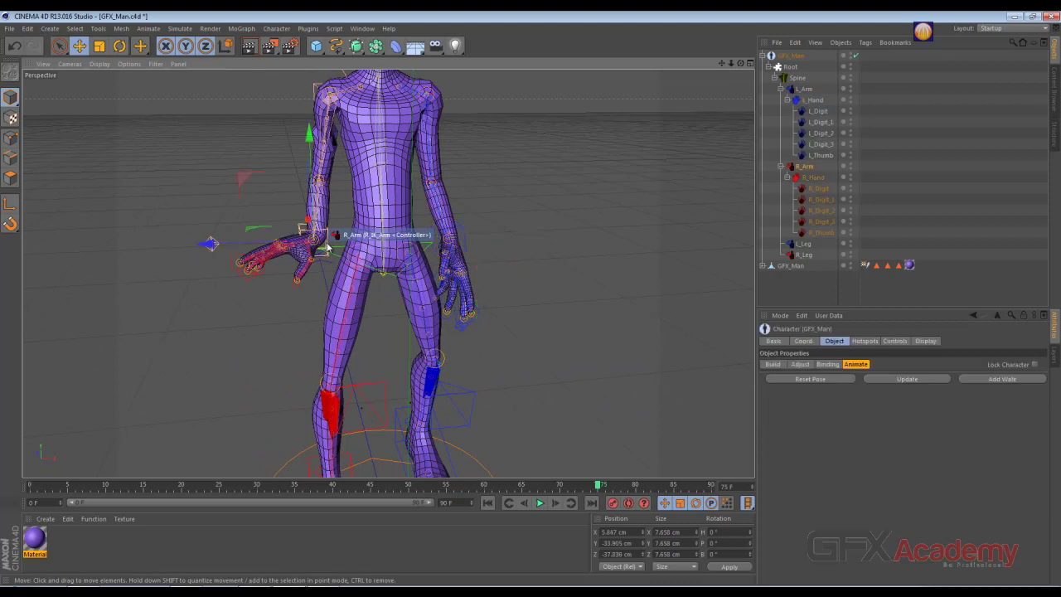
key("r")
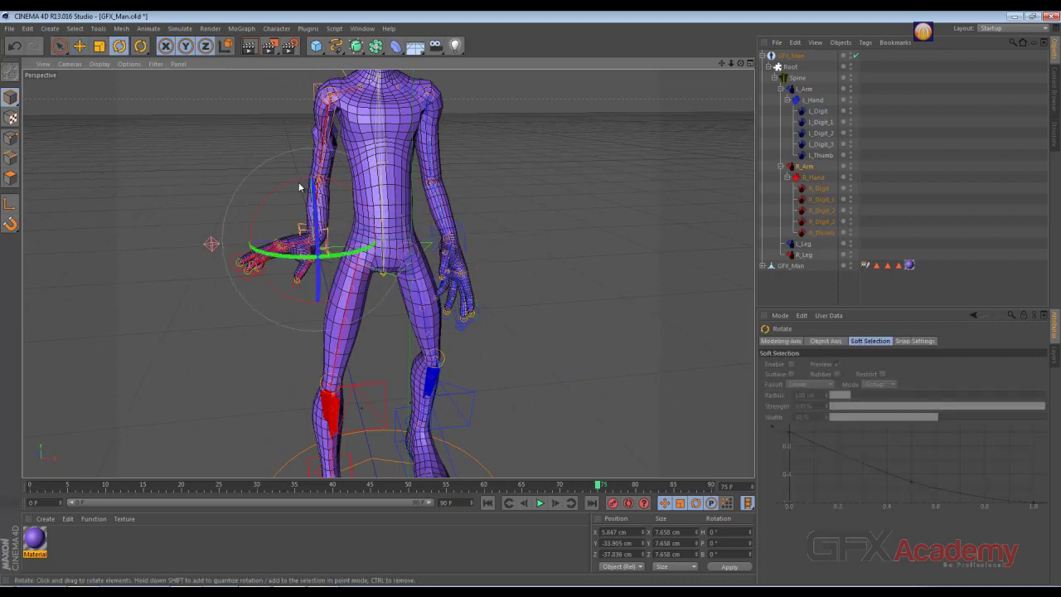
mouse_move(289, 187)
left_mouse_down()
mouse_move(264, 247)
mouse_move(373, 253)
mouse_move(386, 266)
left_mouse_up()
key("e")
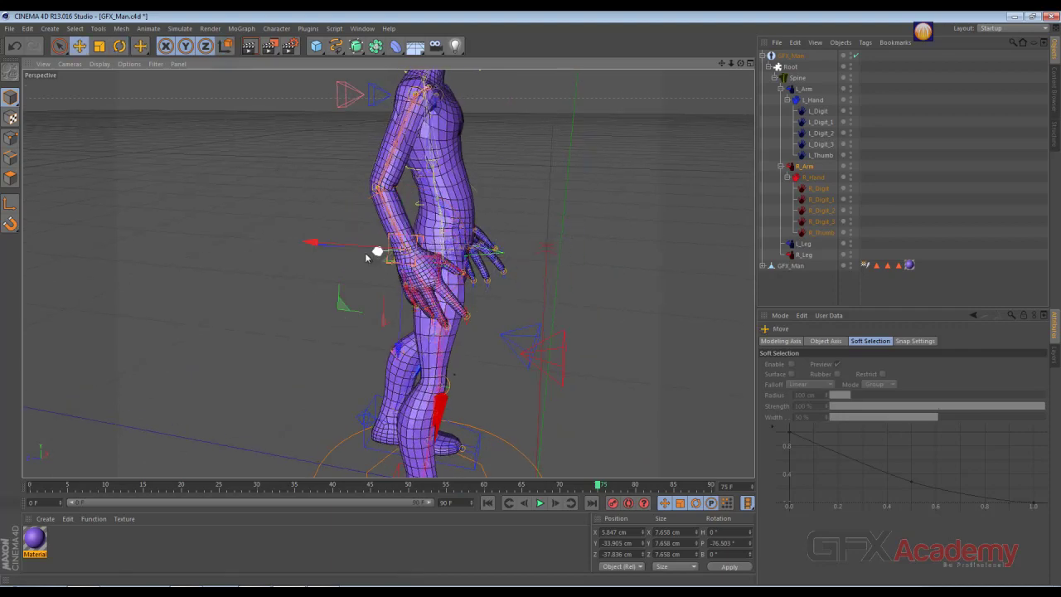
left_click_drag(313, 243, 344, 244)
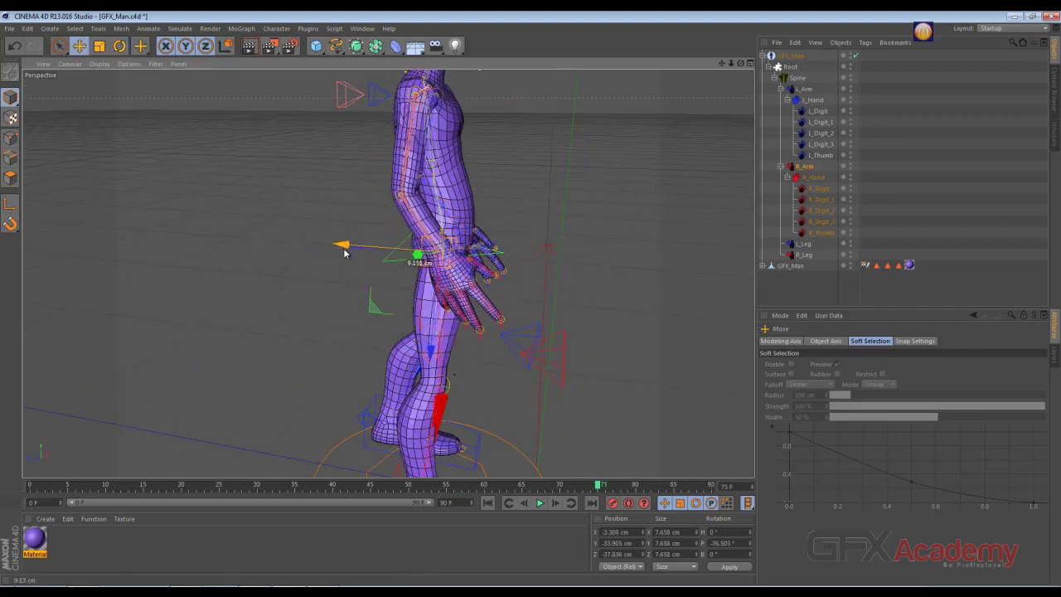
mouse_move(489, 241)
left_mouse_down("alt")
mouse_move(384, 137)
mouse_move(375, 142)
mouse_move(375, 190)
mouse_move(429, 181)
mouse_move(378, 205)
mouse_move(390, 248)
left_mouse_up("alt")
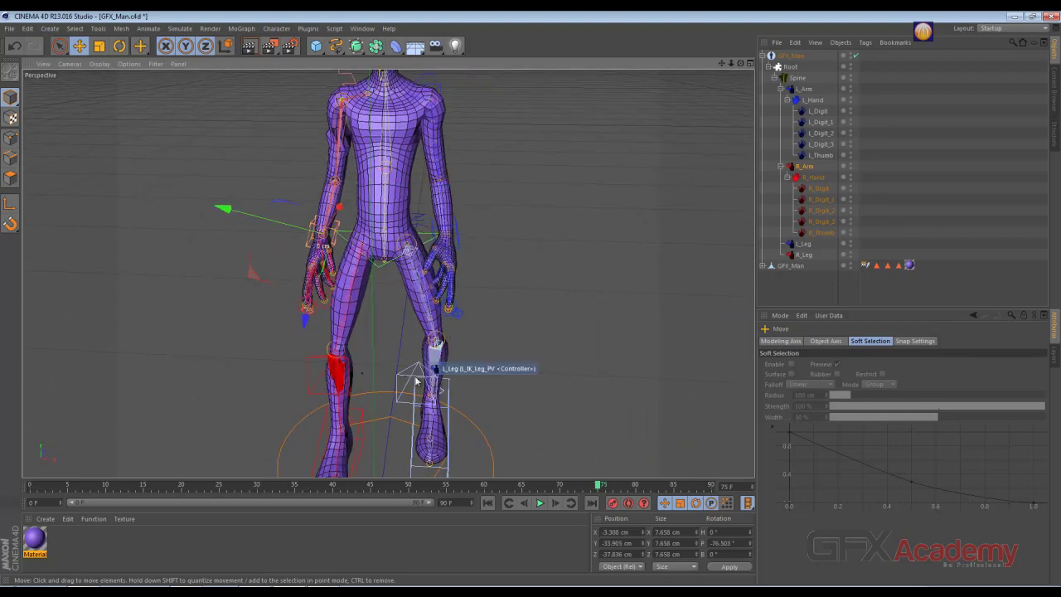
left_click(516, 367)
mouse_move(516, 367)
left_mouse_down("alt")
mouse_move(504, 371)
mouse_move(561, 367)
mouse_move(512, 382)
mouse_move(481, 363)
mouse_move(562, 382)
mouse_move(412, 362)
left_mouse_up("alt")
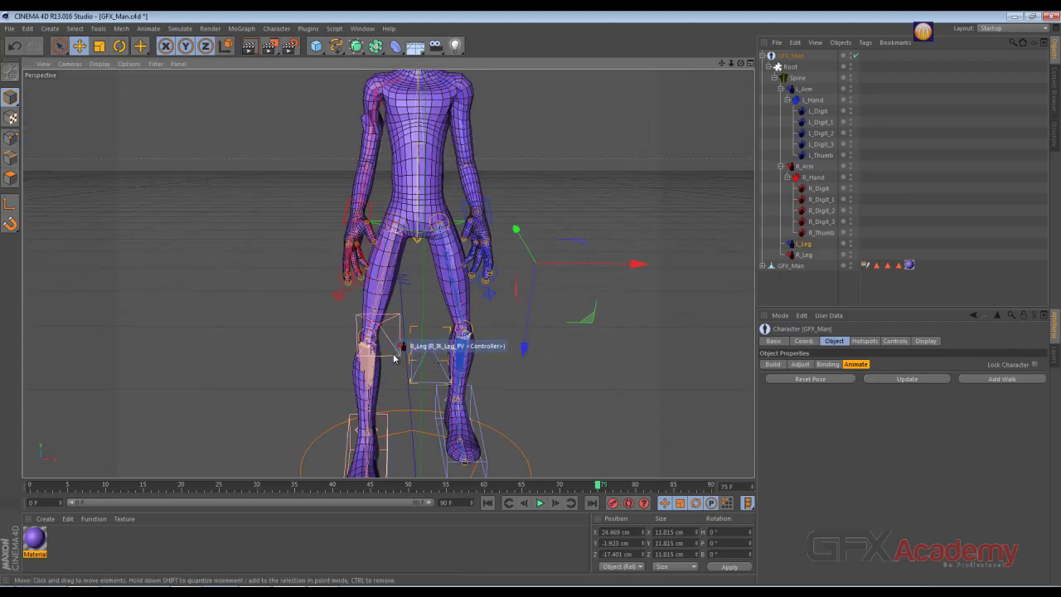
Step: Move the right leg controller along Z and lower the left elbow pole controller
left_click(363, 348)
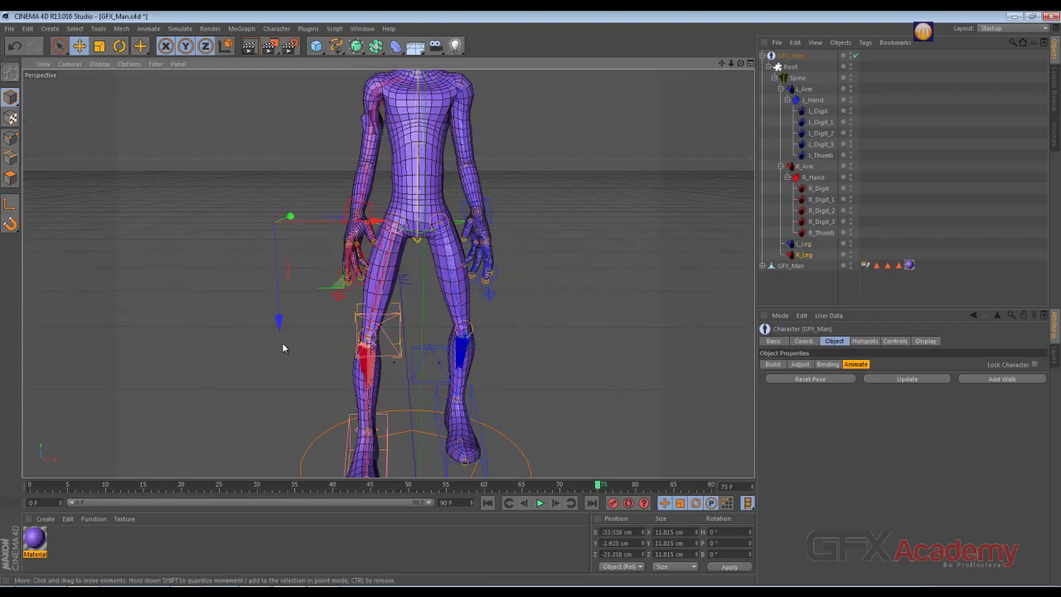
left_click_drag(279, 323, 281, 342)
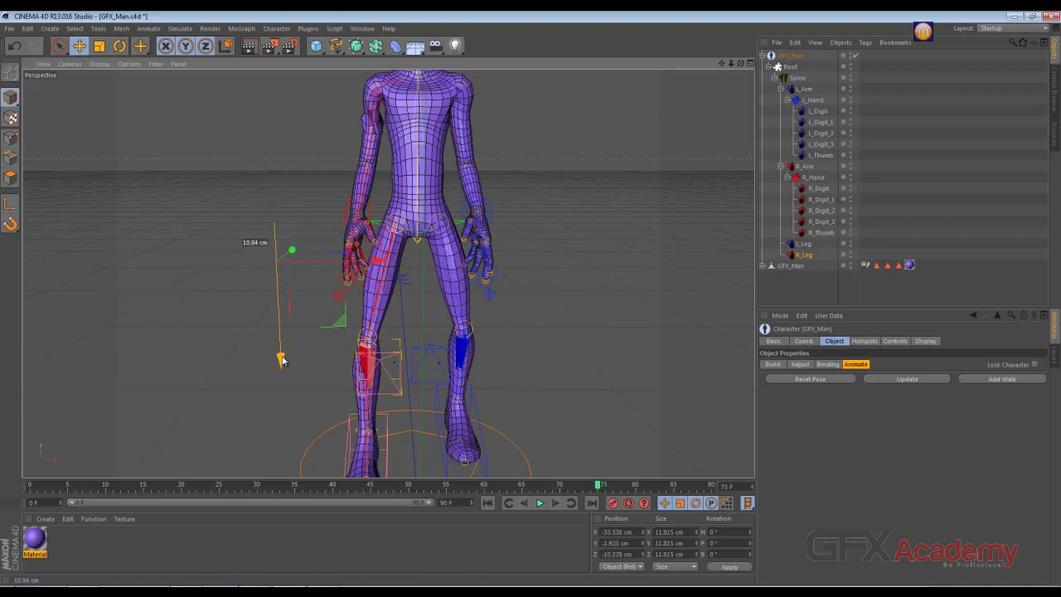
mouse_move(578, 235)
left_mouse_down("alt")
mouse_move(375, 241)
mouse_move(368, 255)
mouse_move(353, 121)
mouse_move(447, 214)
mouse_move(322, 221)
mouse_move(257, 181)
left_mouse_up("alt")
left_click(354, 111)
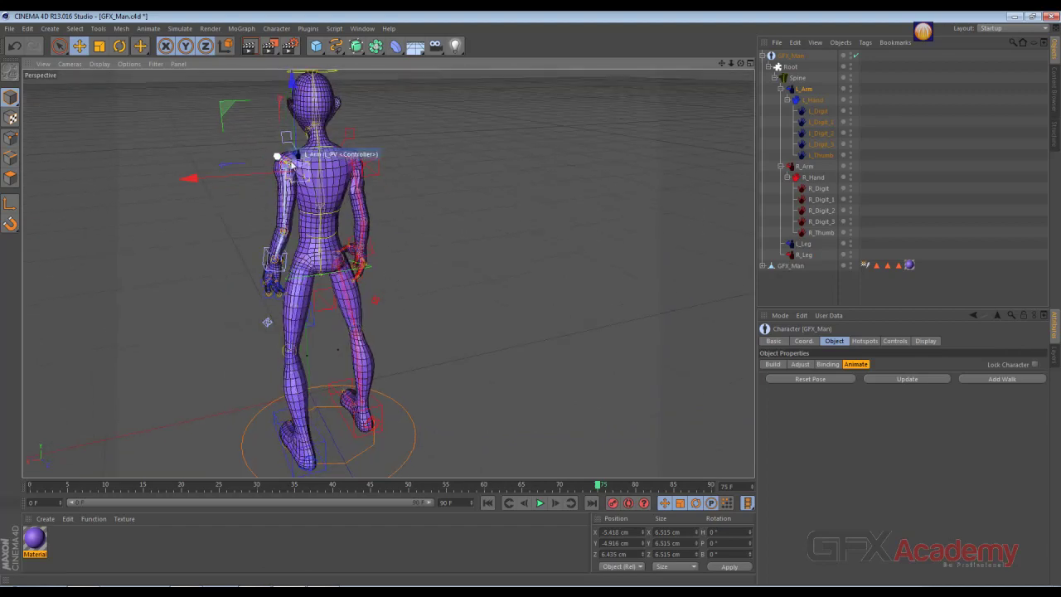
mouse_move(222, 107)
left_mouse_down()
mouse_move(205, 106)
mouse_move(242, 124)
mouse_move(160, 106)
mouse_move(225, 161)
mouse_move(147, 157)
mouse_move(190, 176)
mouse_move(147, 175)
mouse_move(226, 177)
mouse_move(368, 221)
mouse_move(413, 218)
mouse_move(425, 198)
left_mouse_up()
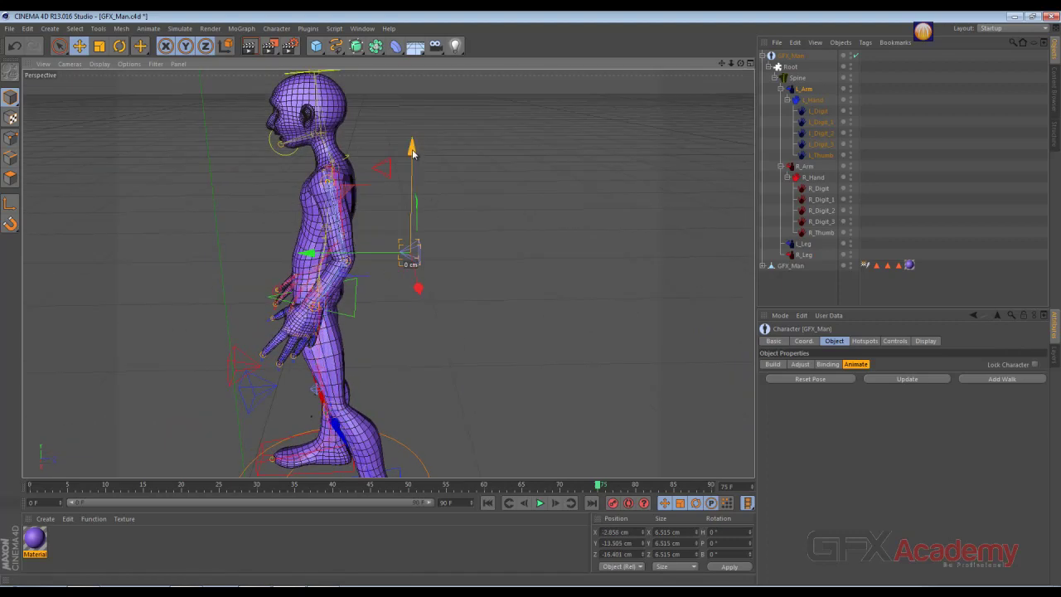
Step: Move the right elbow pole controller down and right, then switch to the Right view
left_click(384, 167)
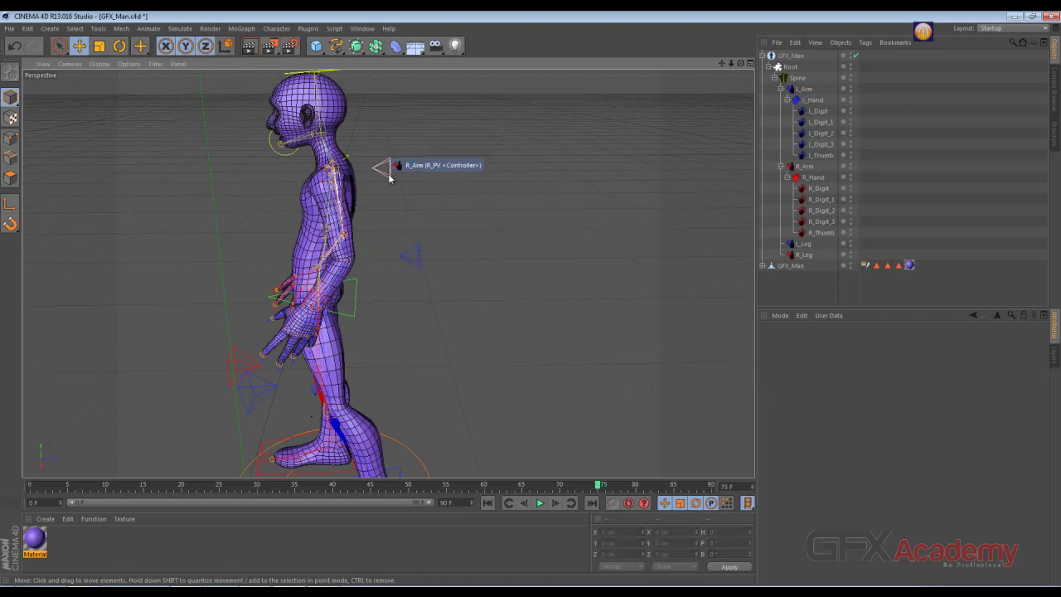
left_click(390, 170)
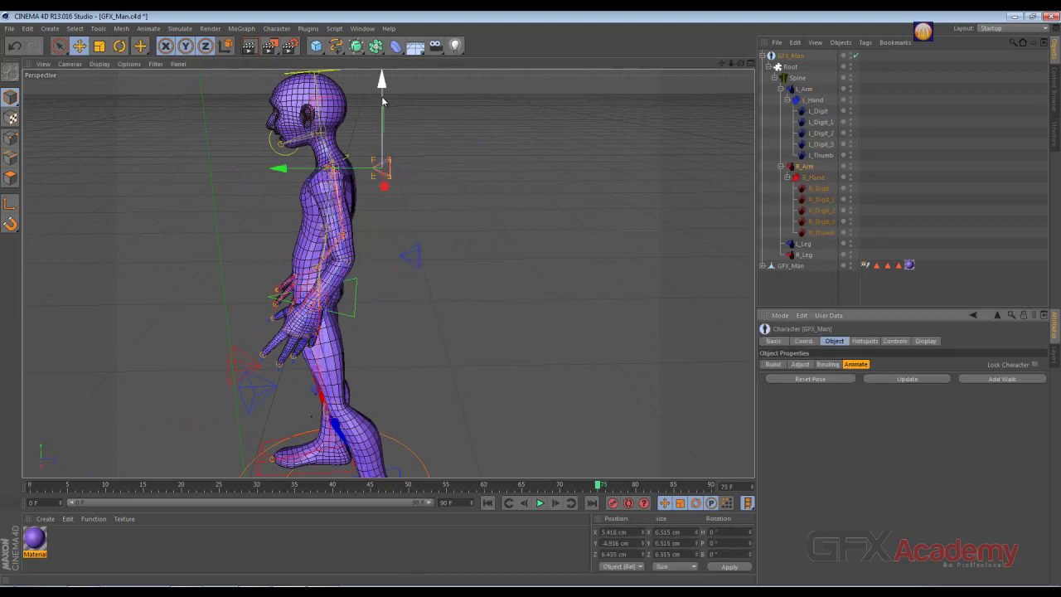
left_click_drag(390, 169, 390, 238)
left_click_drag(281, 237, 410, 235)
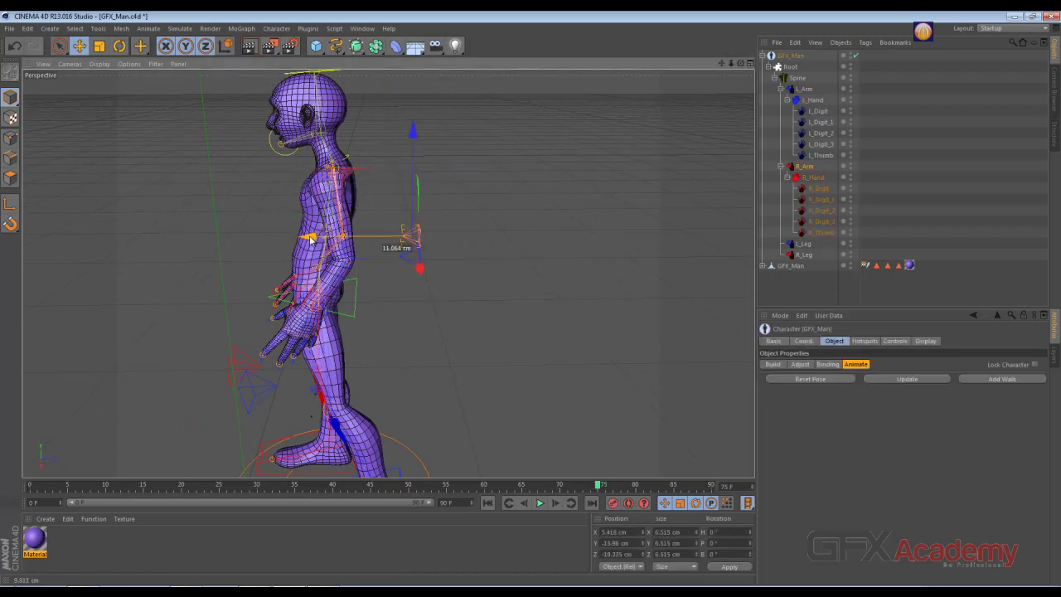
left_click_drag(412, 314, 411, 296, "alt")
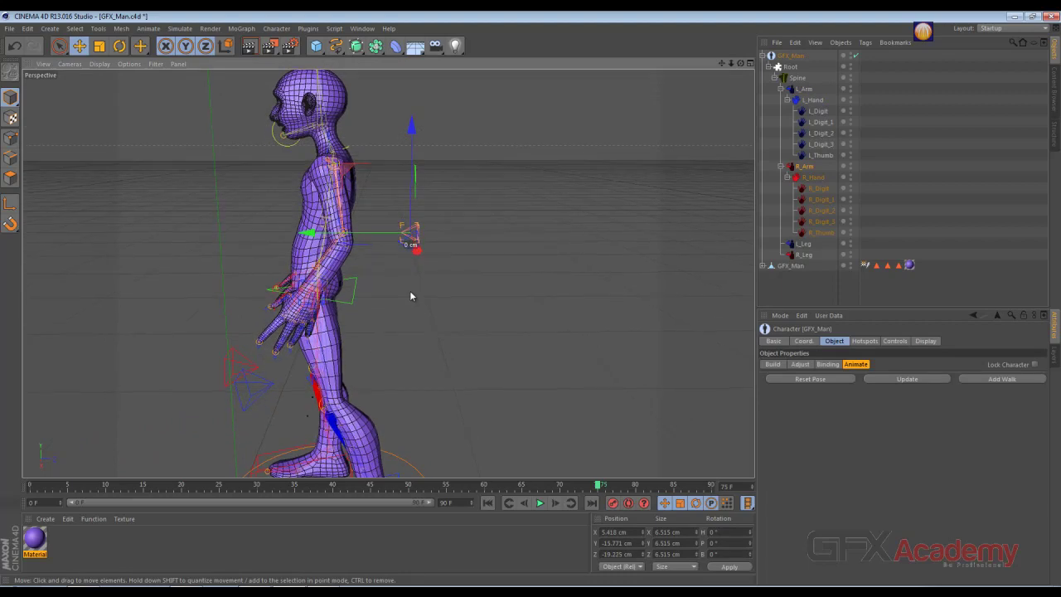
key("F3")
Step: In the Right view, raise the left arm controller and lower the knee pole controller to bend the leg
middle_click_drag(532, 340, 414, 134, "alt")
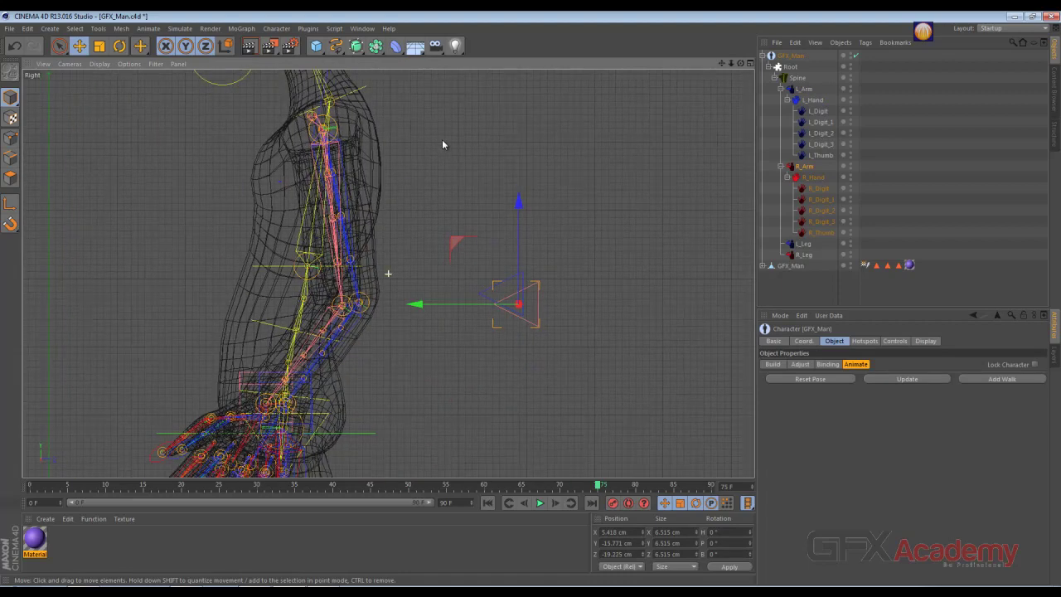
left_click_drag(471, 276, 455, 267)
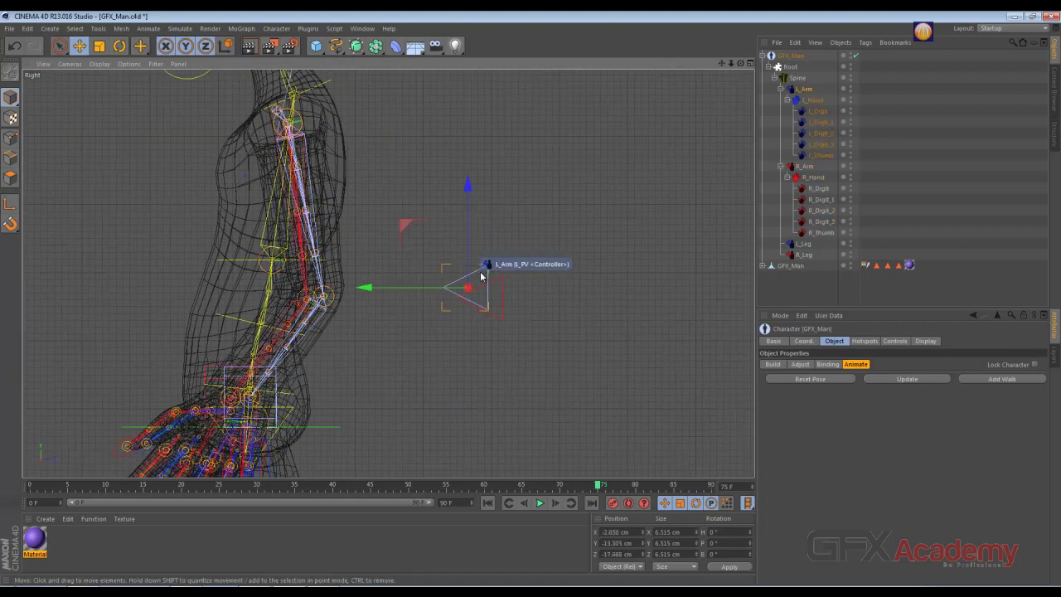
left_click_drag(406, 224, 419, 238)
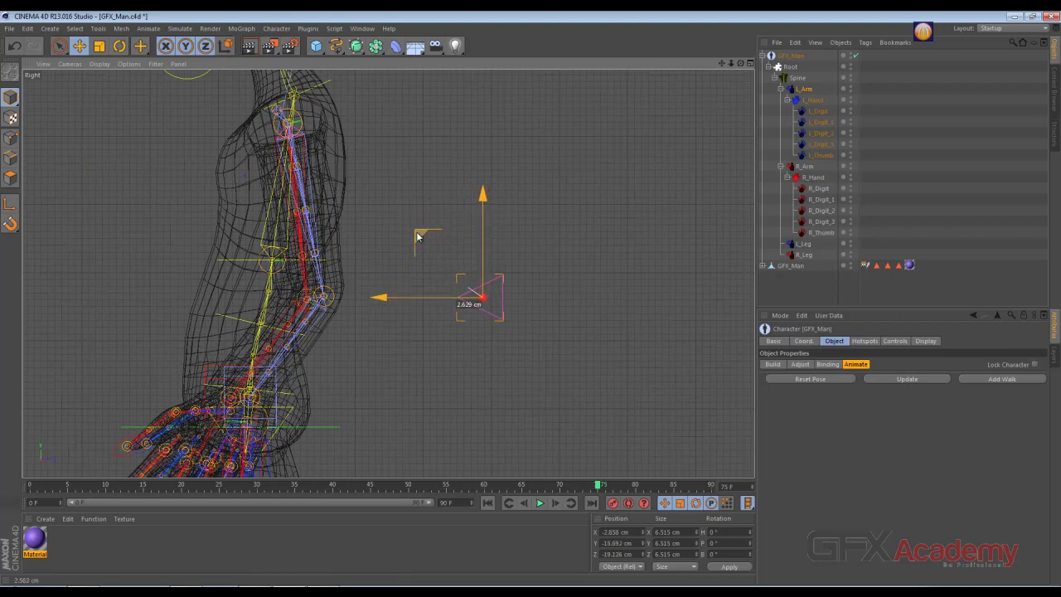
middle_click_drag(352, 323, 238, 206, "alt")
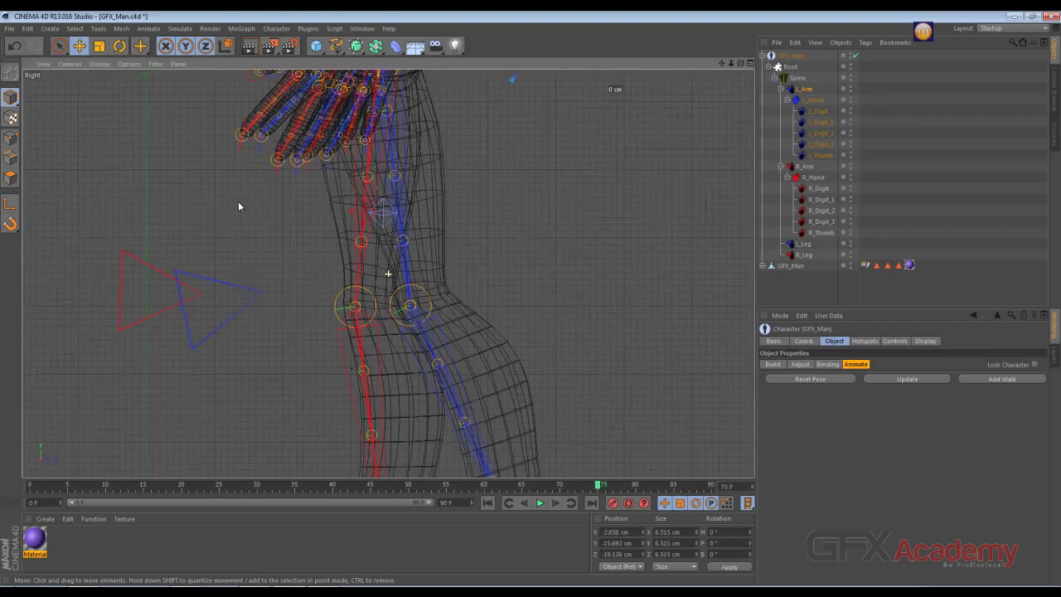
left_click(246, 262)
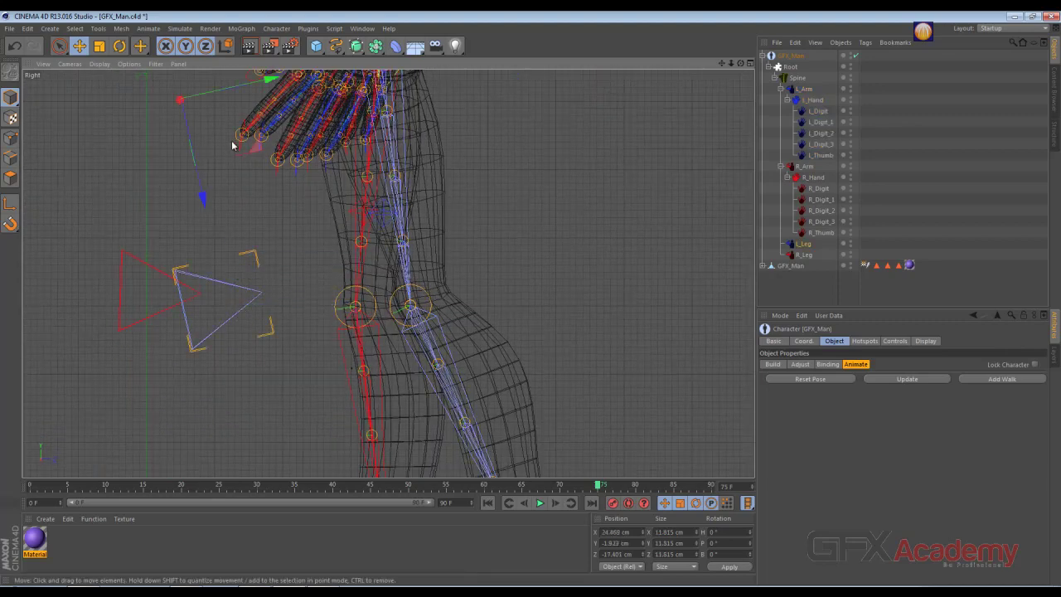
mouse_move(234, 141)
left_mouse_down()
mouse_move(209, 146)
mouse_move(181, 133)
left_mouse_up()
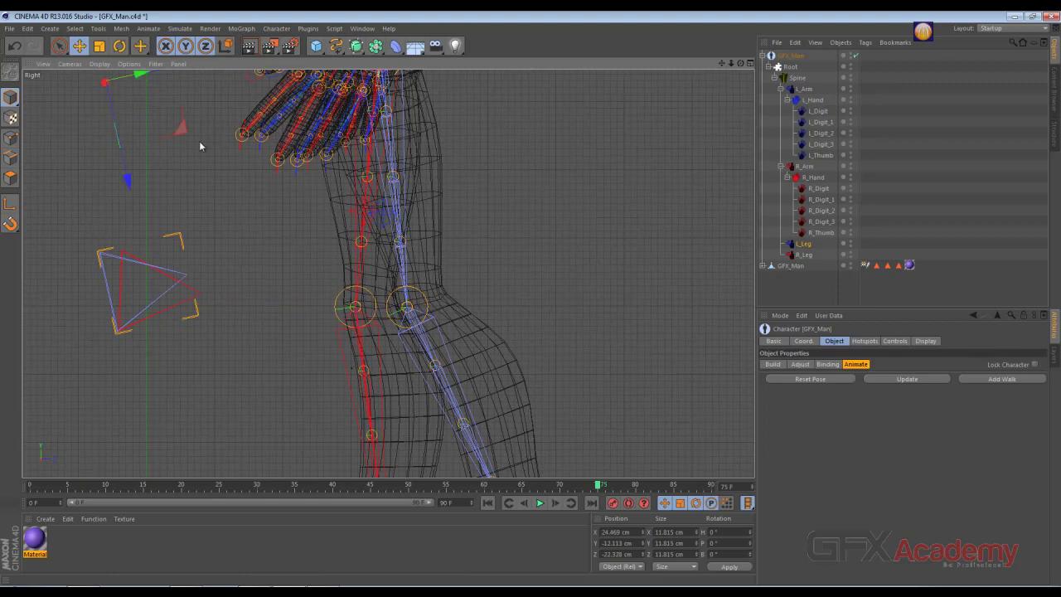
Step: Return to Perspective, play the timeline, reset the pose and show the Build settings
key("F1")
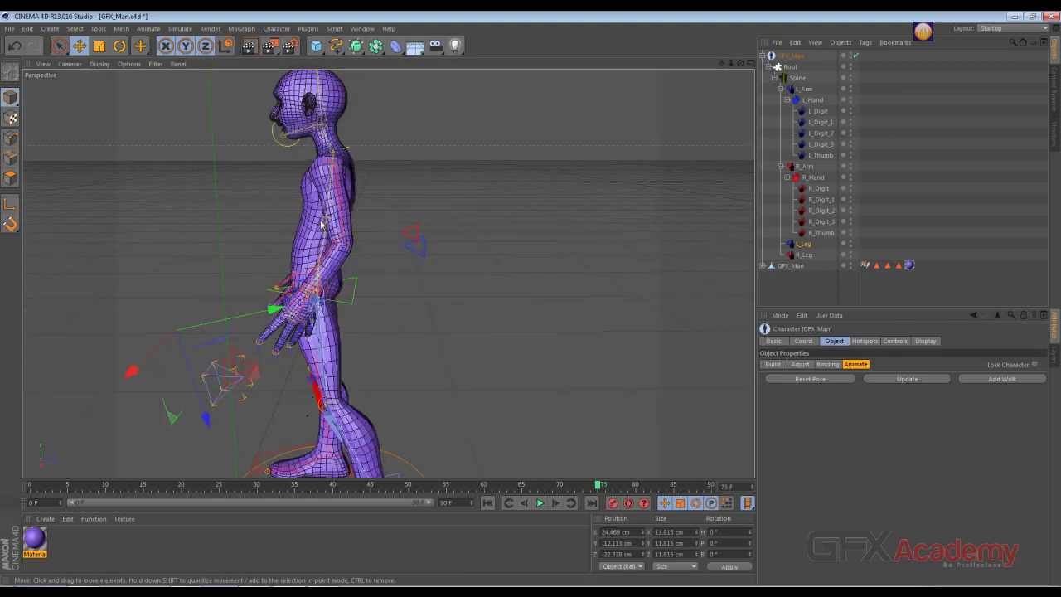
left_click(540, 503)
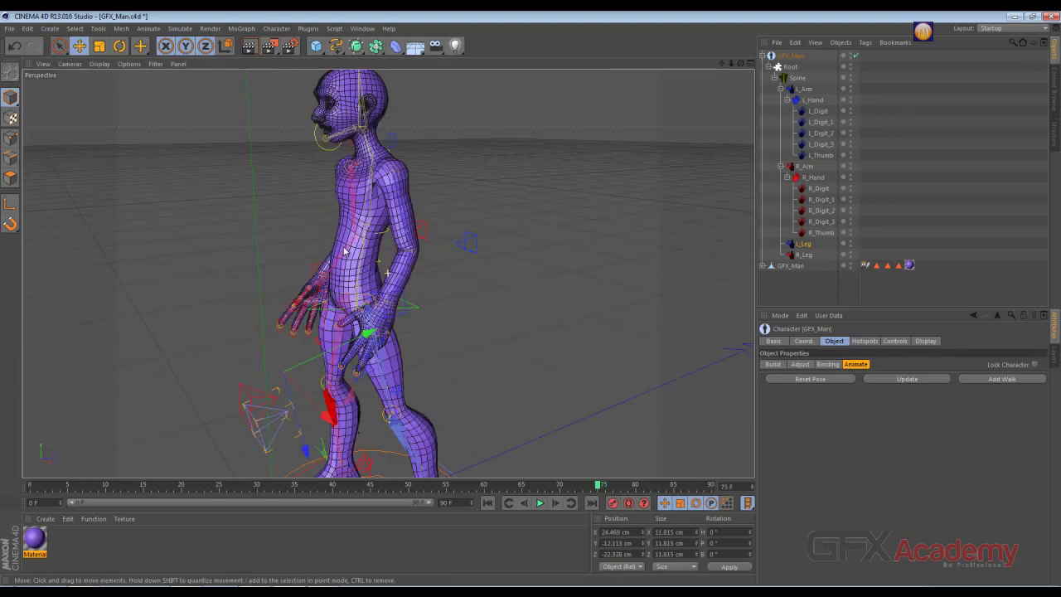
left_click(808, 378)
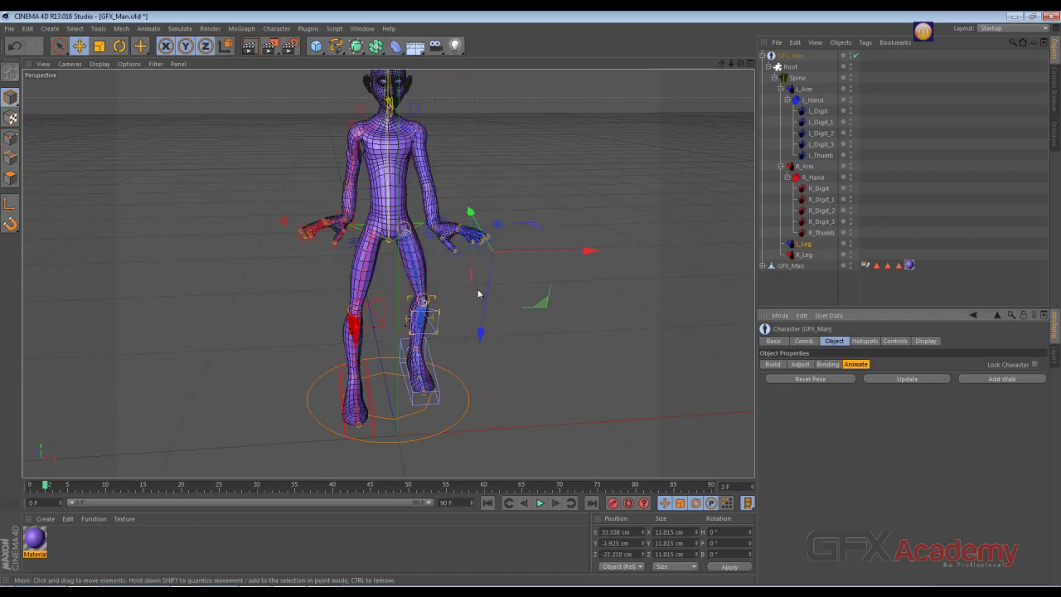
left_click_drag(478, 293, 462, 289)
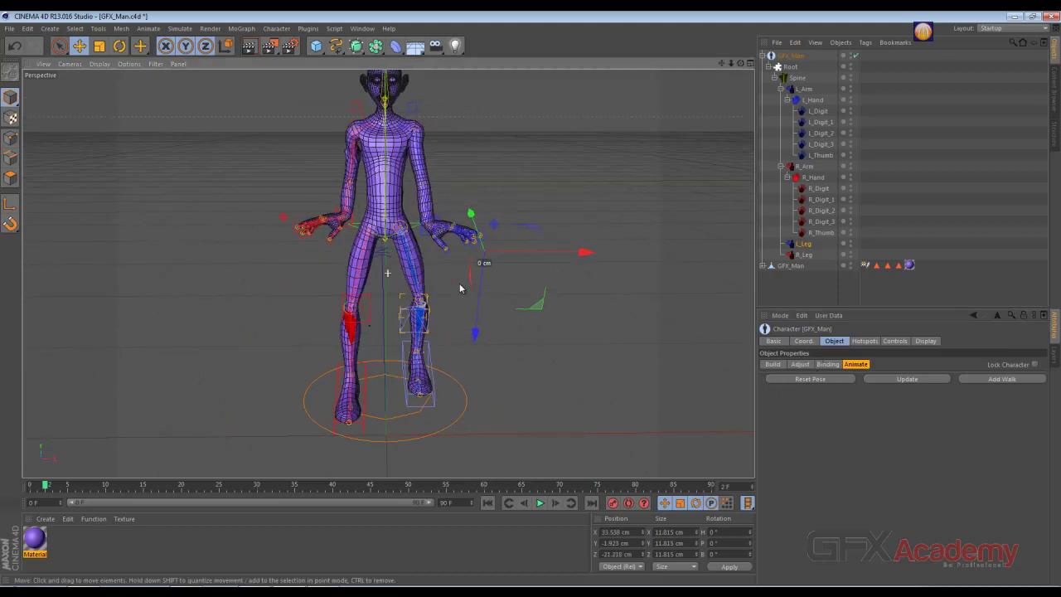
left_click(773, 364)
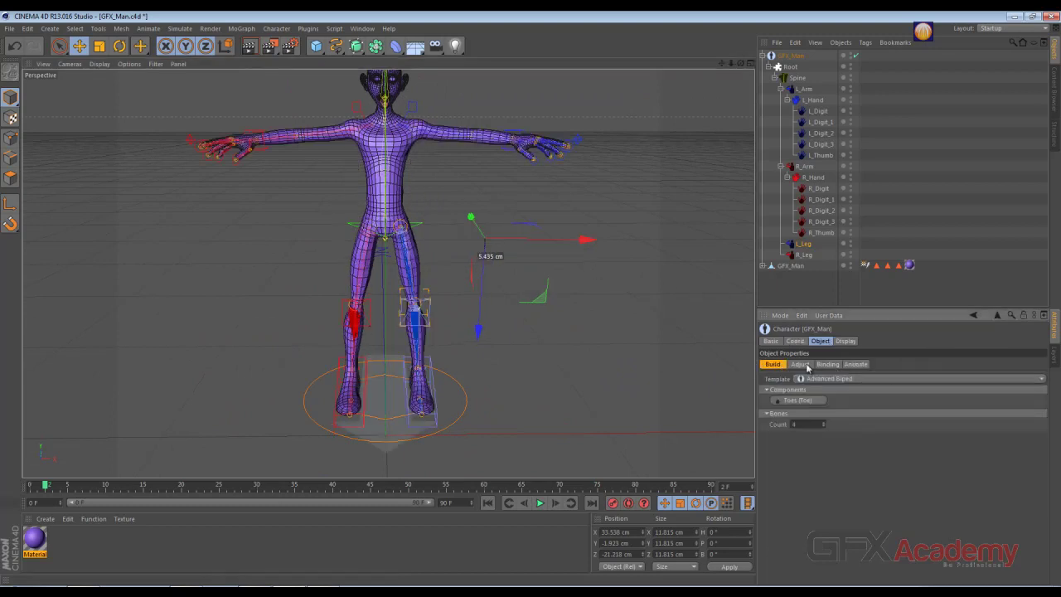
Step: Switch to Animate mode and raise the left hand IK controller up and to the right
left_click(800, 365)
left_click(773, 364)
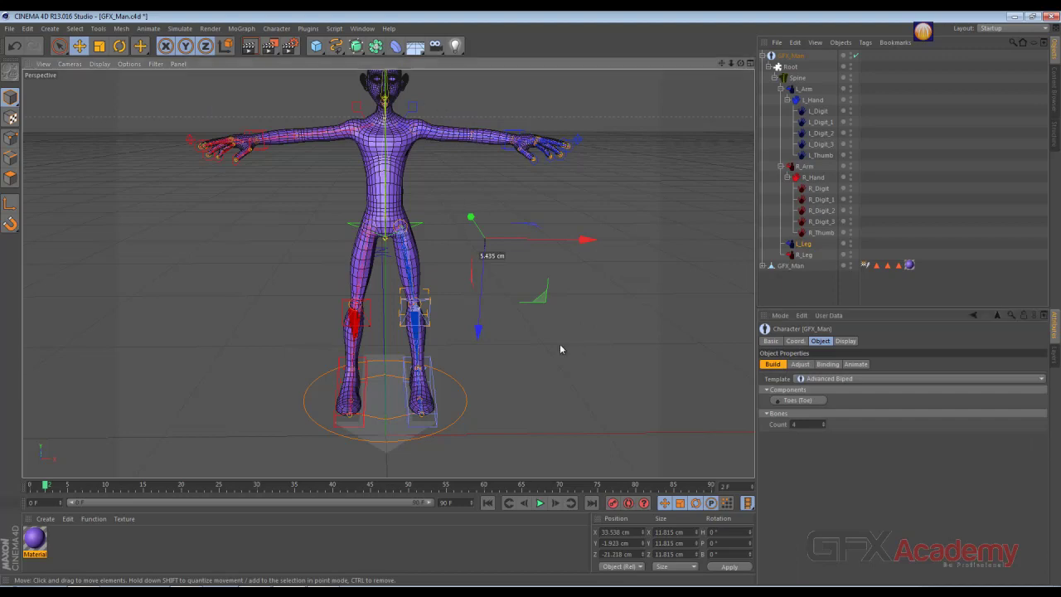
left_click_drag(561, 348, 548, 367, "alt")
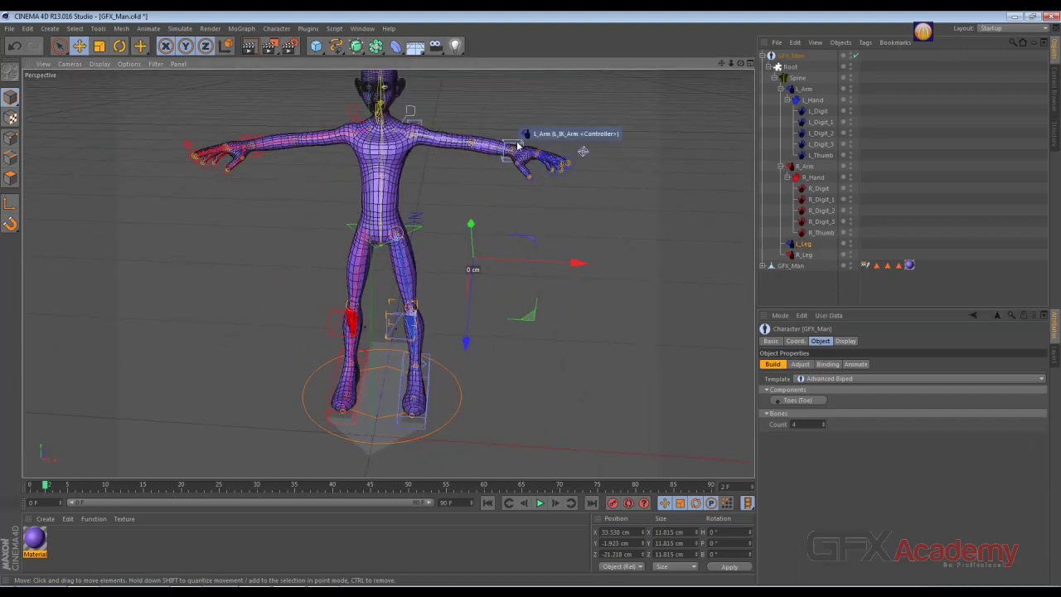
left_click(518, 145)
left_click(853, 364)
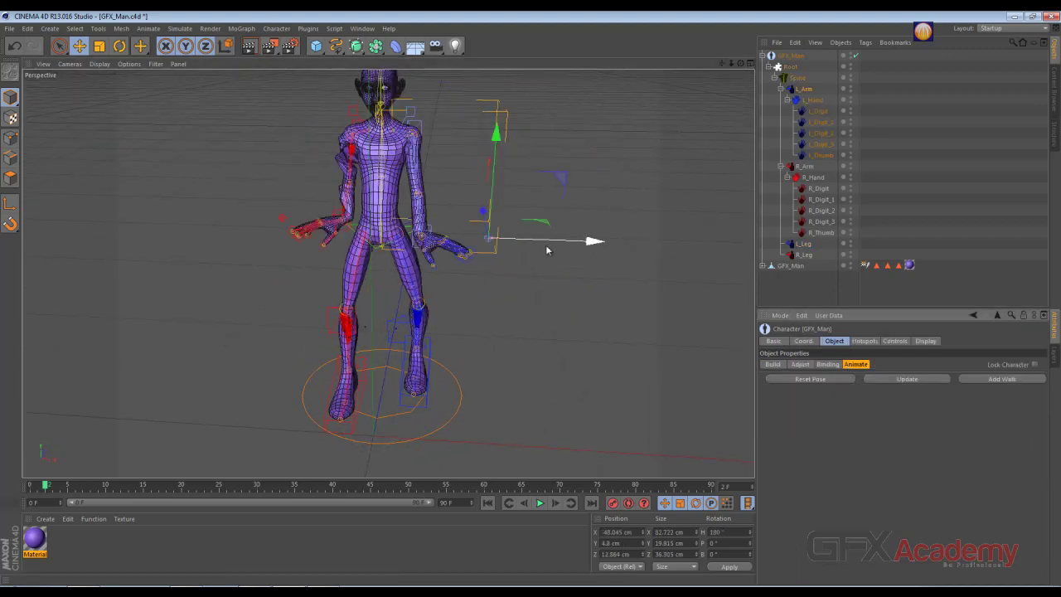
left_click(432, 235)
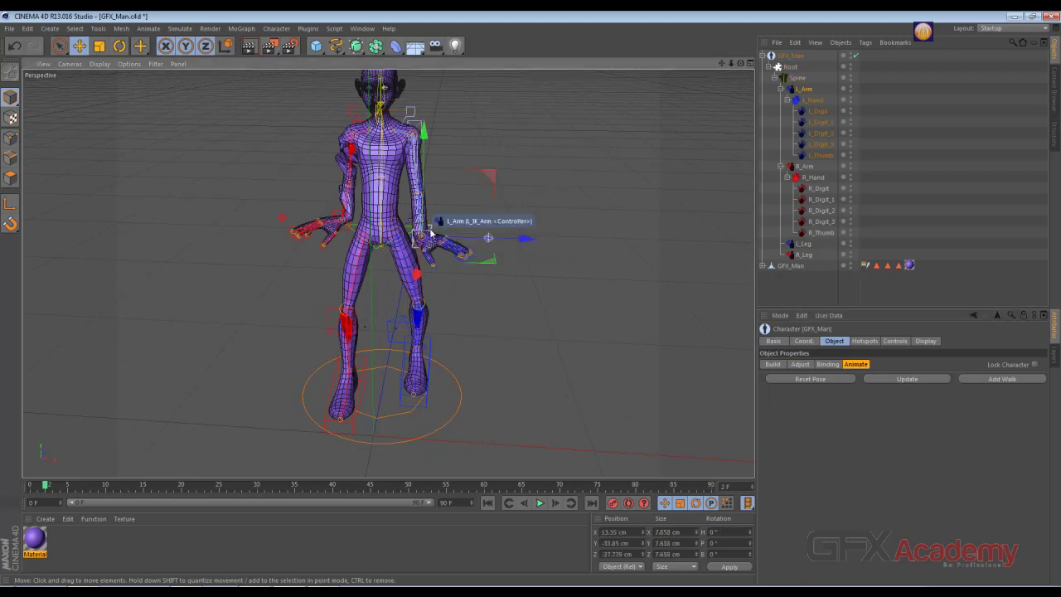
left_click_drag(486, 172, 543, 128)
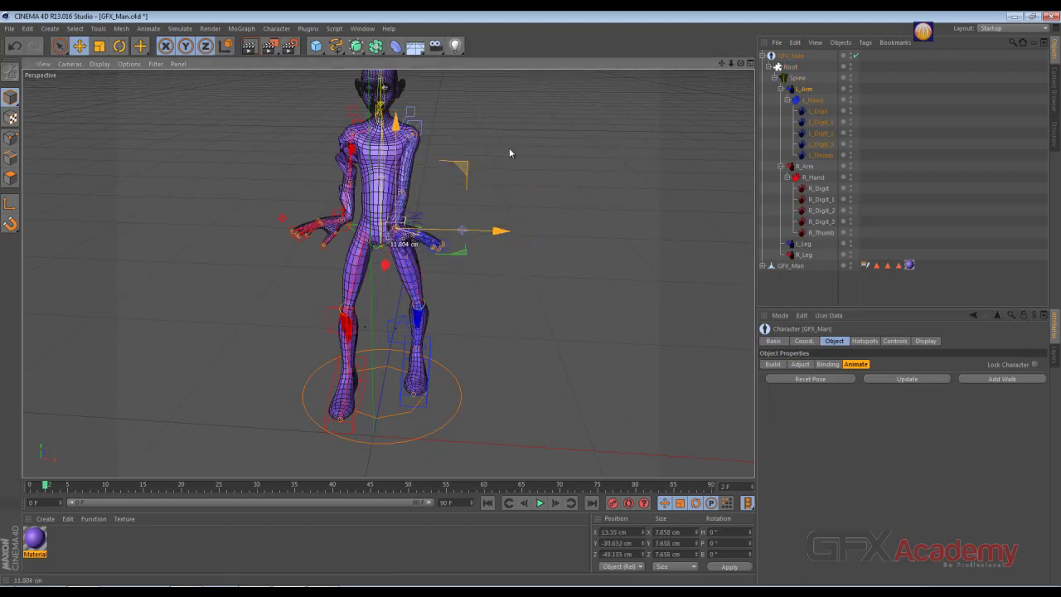
mouse_move(543, 128)
left_mouse_down()
mouse_move(527, 85)
mouse_move(450, 254)
mouse_move(303, 184)
left_mouse_up()
left_click_drag(362, 250, 504, 263, "alt")
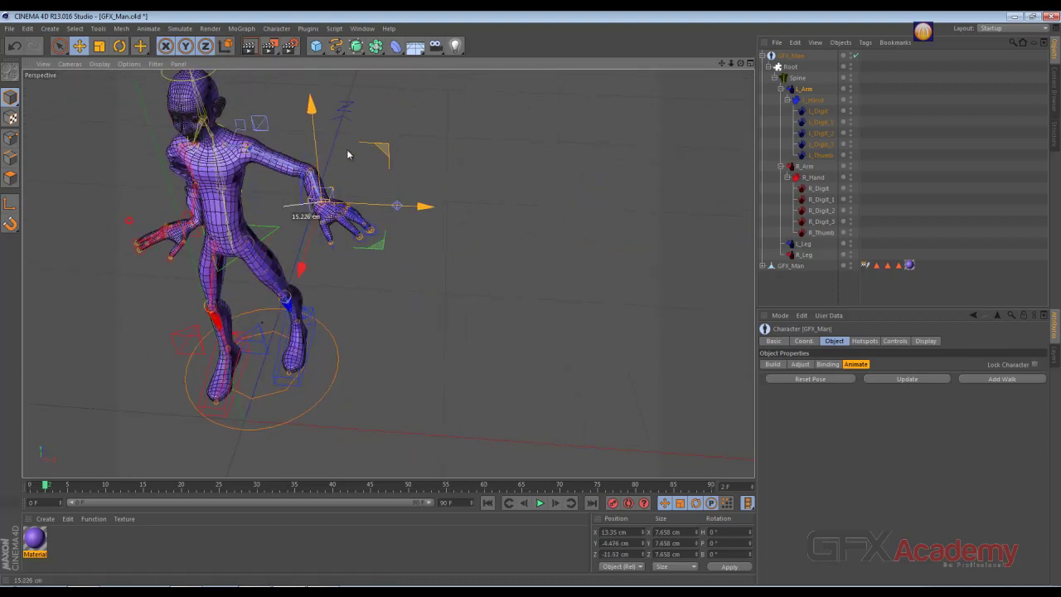
mouse_move(348, 149)
left_mouse_down()
mouse_move(391, 133)
mouse_move(364, 108)
mouse_move(402, 152)
left_mouse_up()
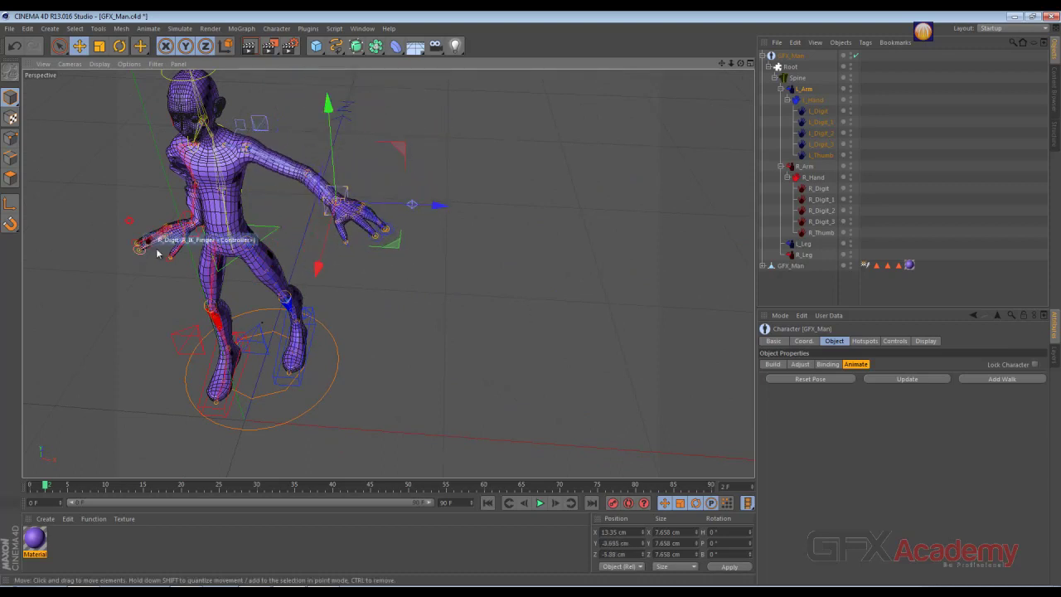
Step: Swing the right arm IK controller outward and back in, then move the left hand toward the body
mouse_move(165, 246)
left_mouse_down("alt")
mouse_move(350, 256)
mouse_move(378, 296)
left_mouse_up("alt")
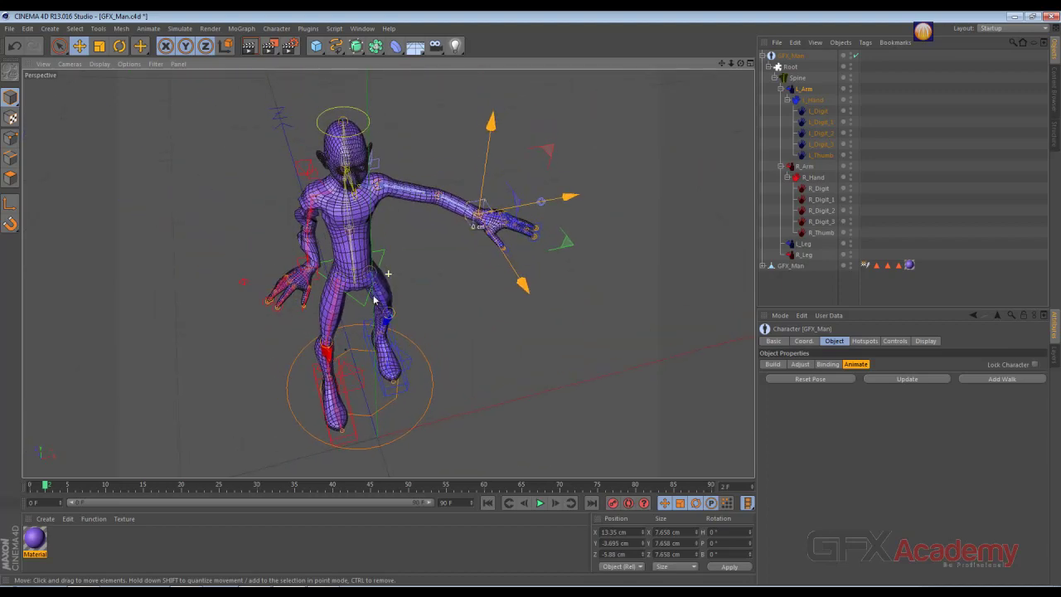
scroll(354, 284, "up", 2)
scroll(296, 279, "up", 3)
scroll(296, 226, "up", 2)
left_click_drag(295, 225, 276, 165, "alt")
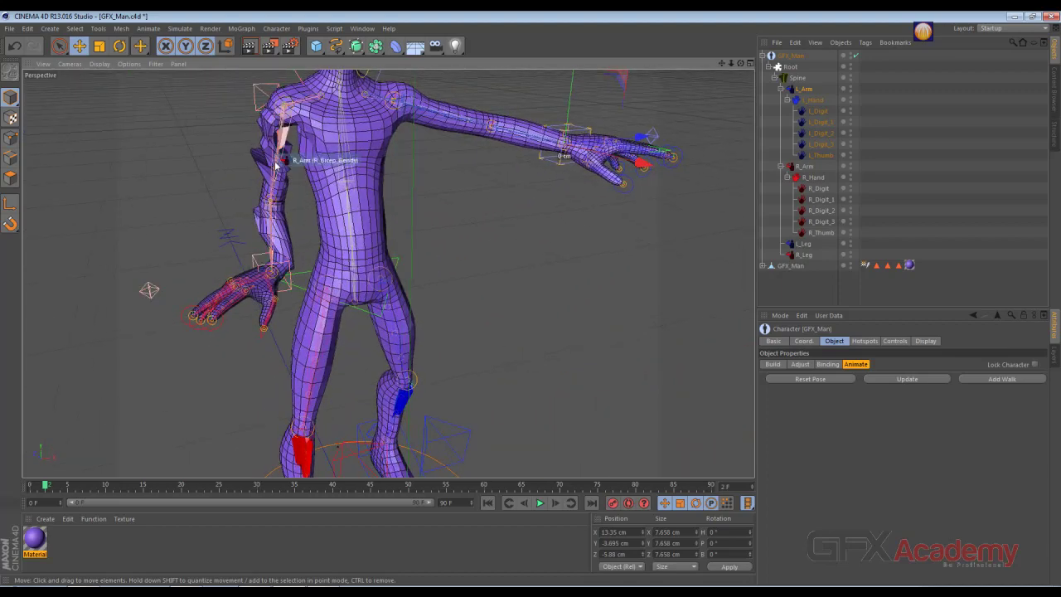
left_click(257, 268)
mouse_move(164, 205)
left_mouse_down()
mouse_move(531, 303)
mouse_move(300, 300)
mouse_move(659, 352)
left_mouse_up()
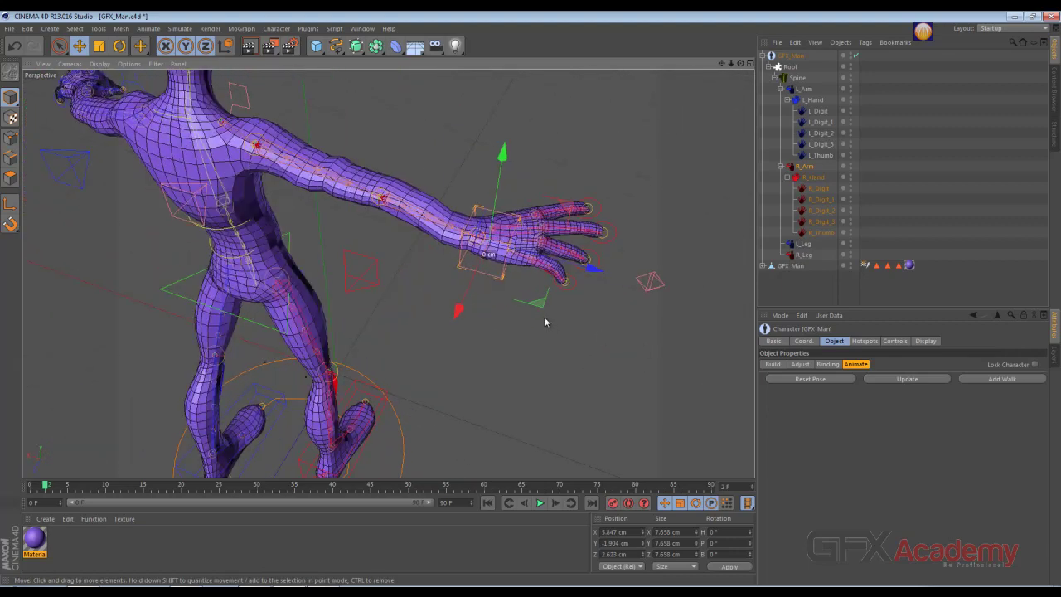
mouse_move(543, 319)
left_mouse_down()
mouse_move(455, 260)
mouse_move(467, 260)
mouse_move(288, 260)
mouse_move(104, 217)
left_mouse_up()
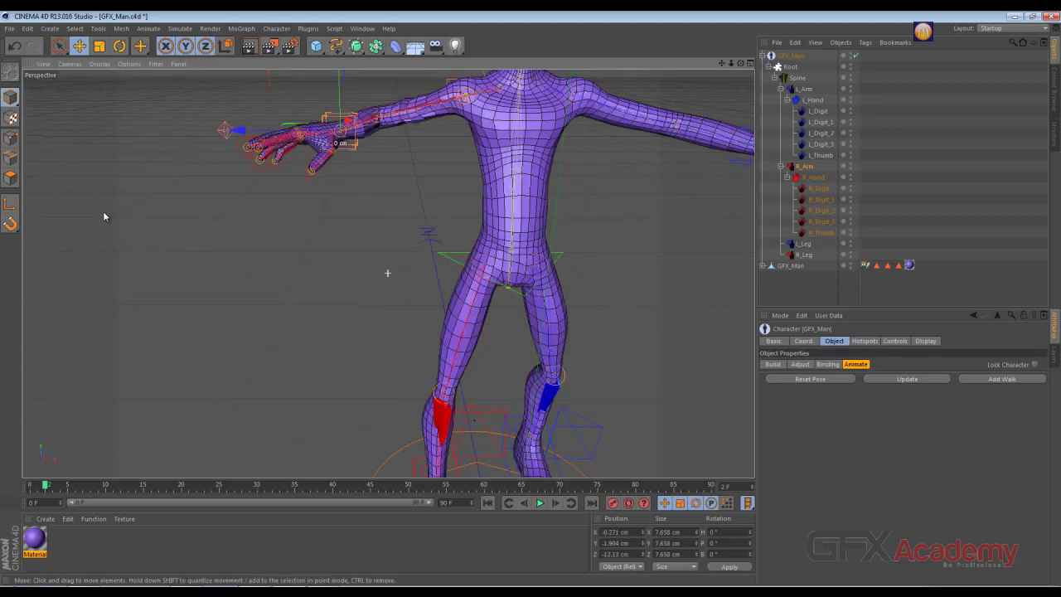
left_click_drag(416, 213, 241, 251, "alt")
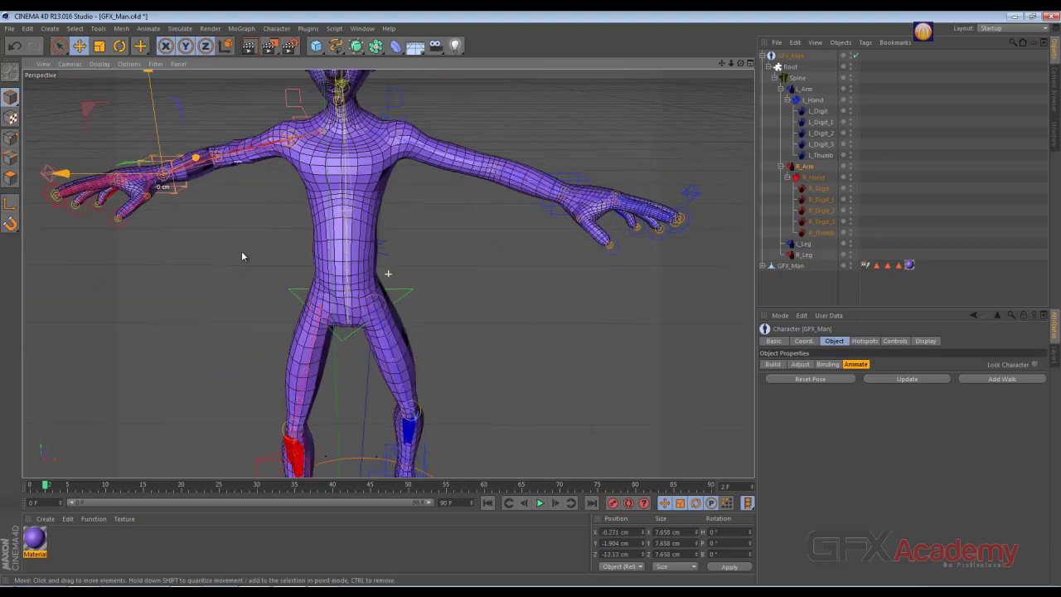
left_click(576, 214)
left_click(551, 215)
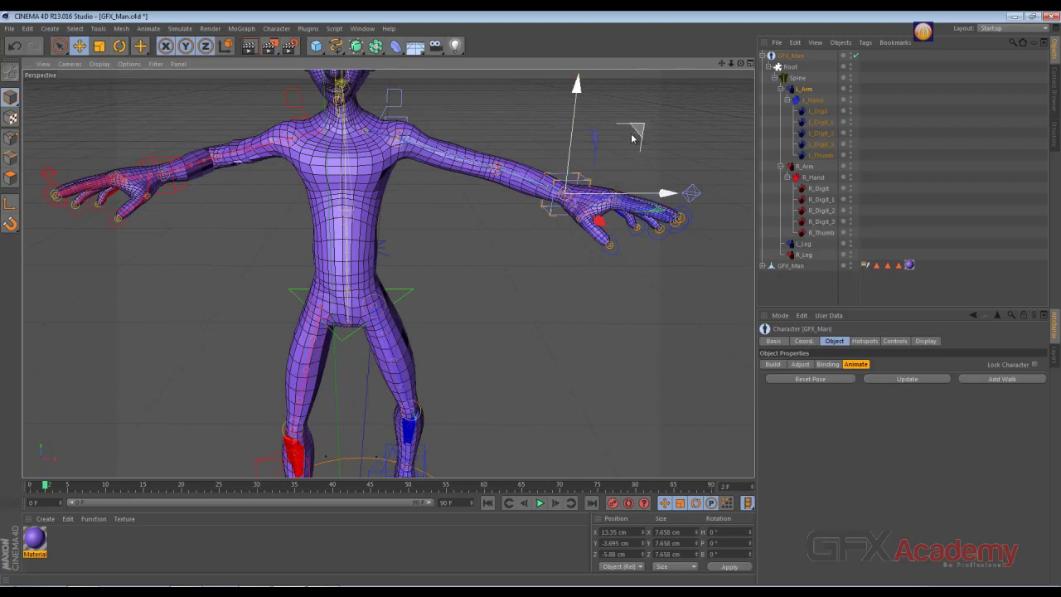
mouse_move(629, 138)
left_mouse_down()
mouse_move(494, 163)
mouse_move(564, 123)
mouse_move(564, 80)
mouse_move(596, 138)
mouse_move(617, 129)
left_mouse_up()
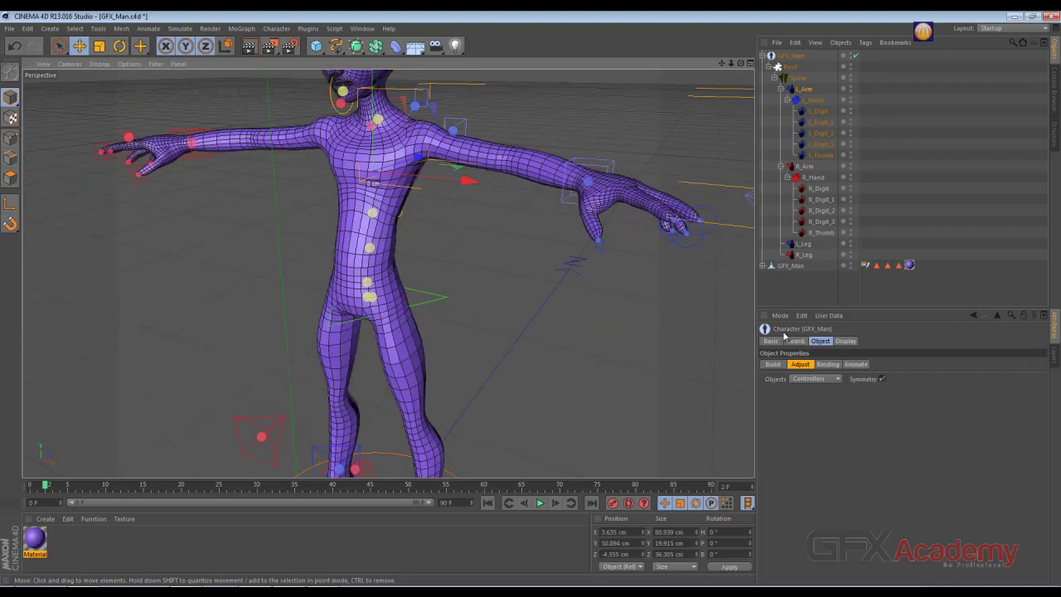
Step: Set the Adjust stage's Objects dropdown to Controllers and reselect the GFX_Man rig object
left_click(820, 379)
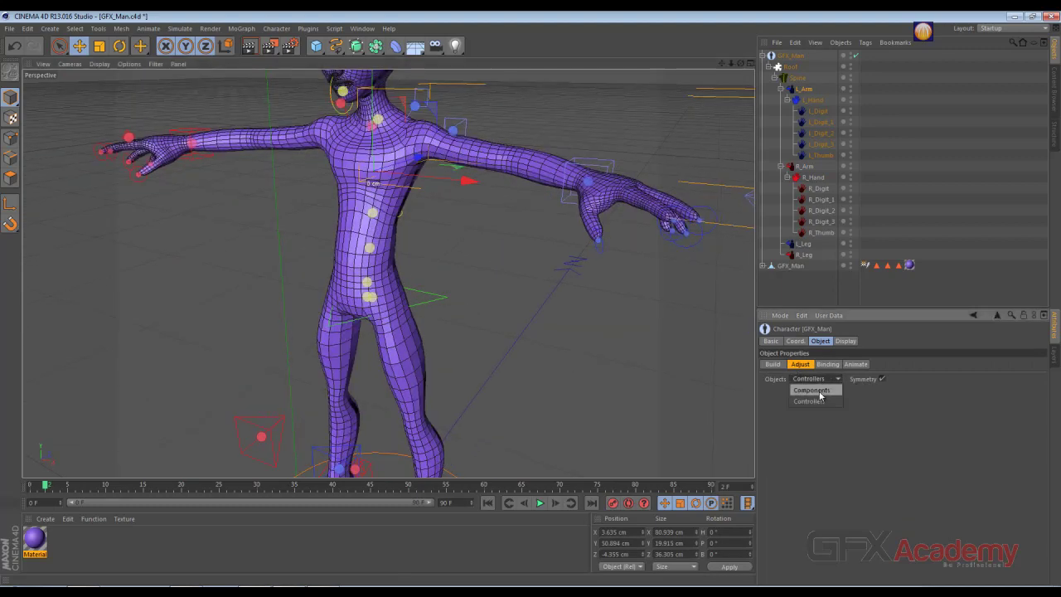
left_click(819, 392)
left_click(800, 364)
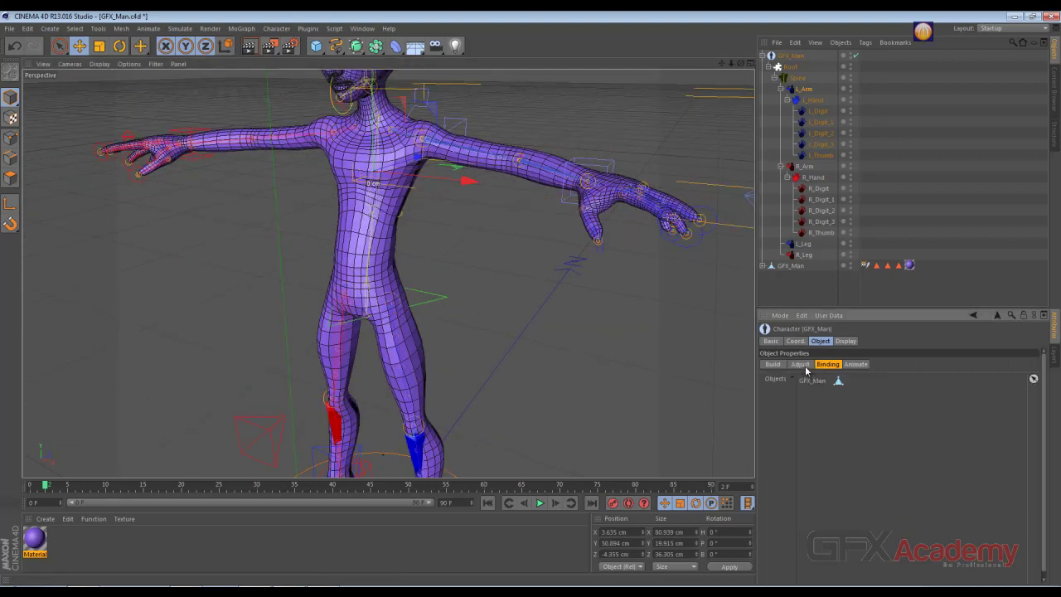
left_click(816, 379)
left_click(816, 400)
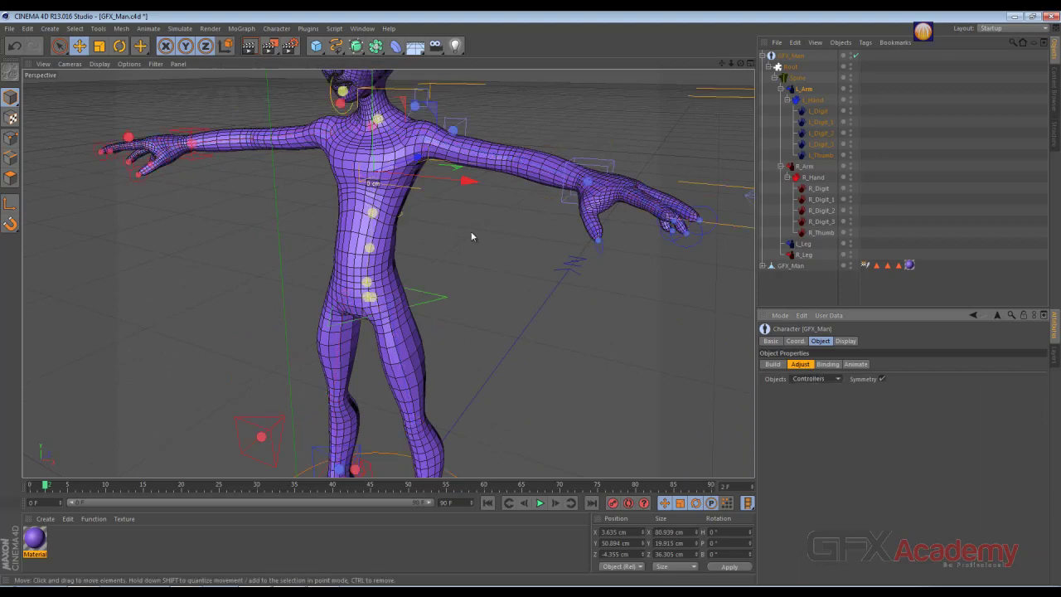
left_click_drag(470, 237, 423, 232, "alt")
left_click(415, 217)
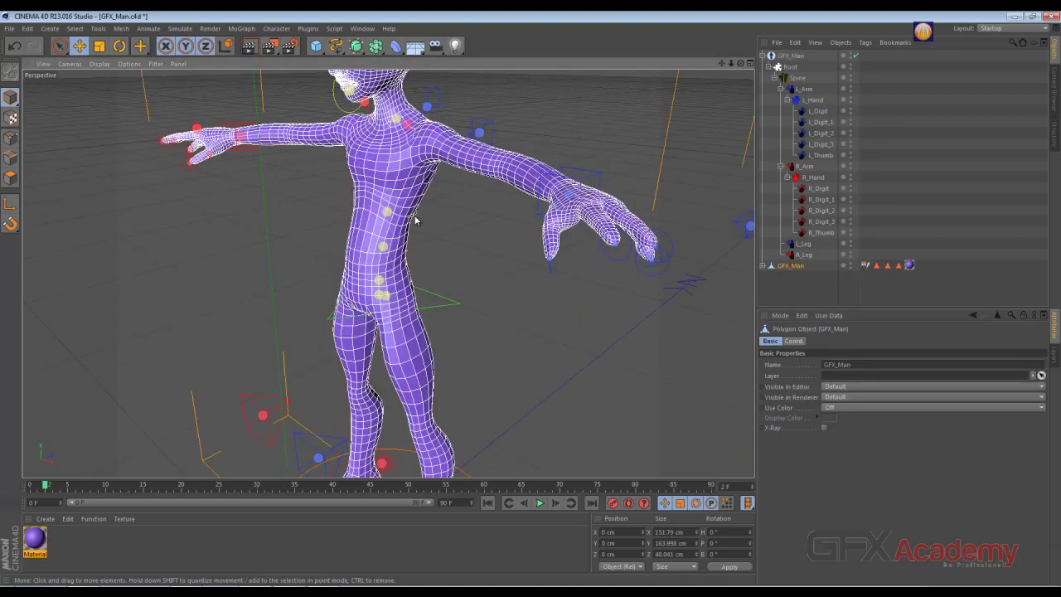
left_click(501, 251)
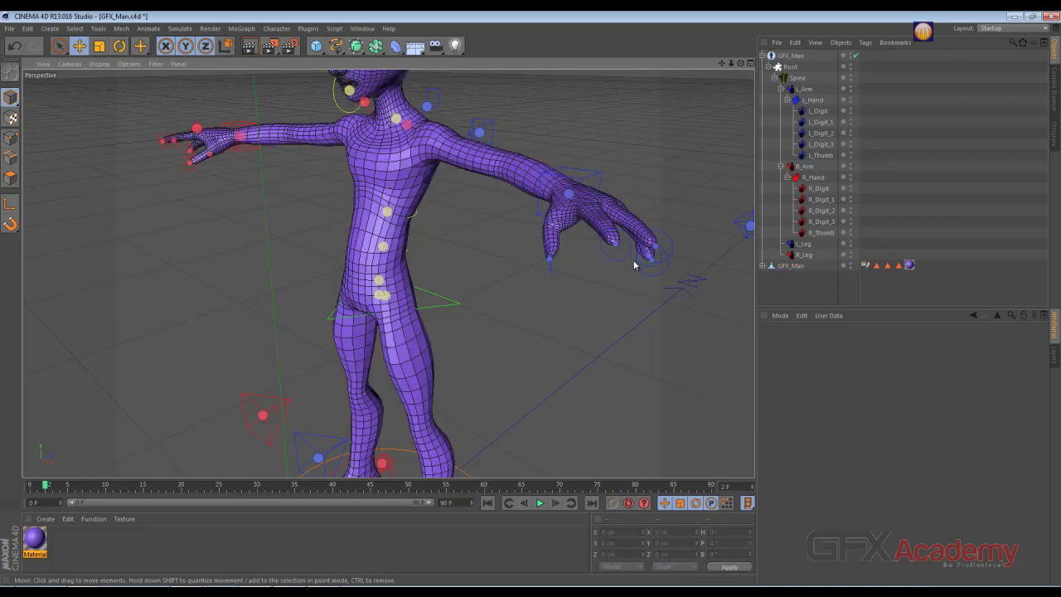
left_click(789, 56)
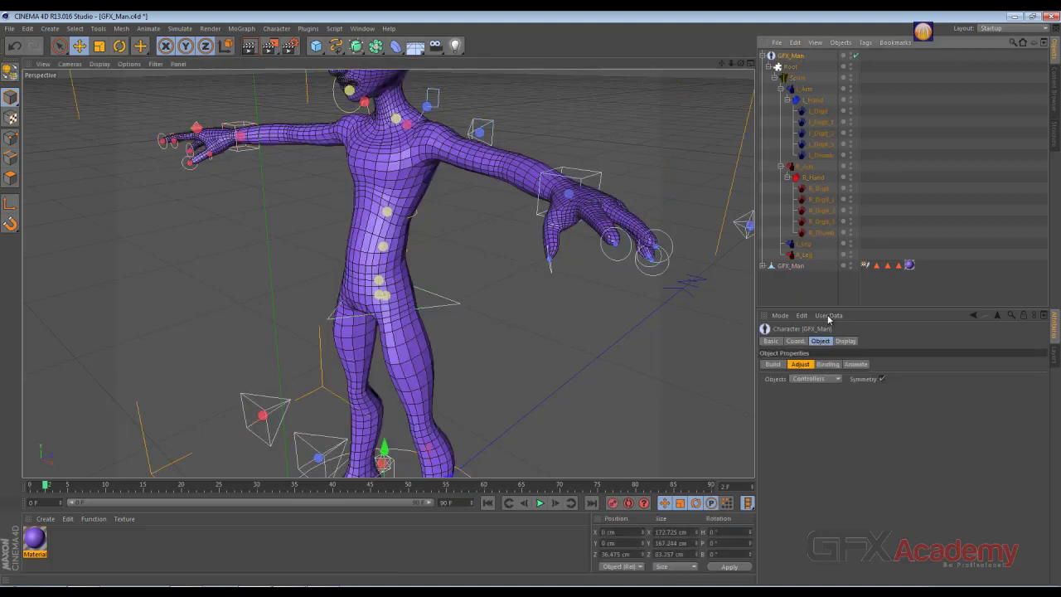
Step: In Animate mode, move the L_Digit_2 and L_Thumb controllers to curl the left hand
left_click(854, 365)
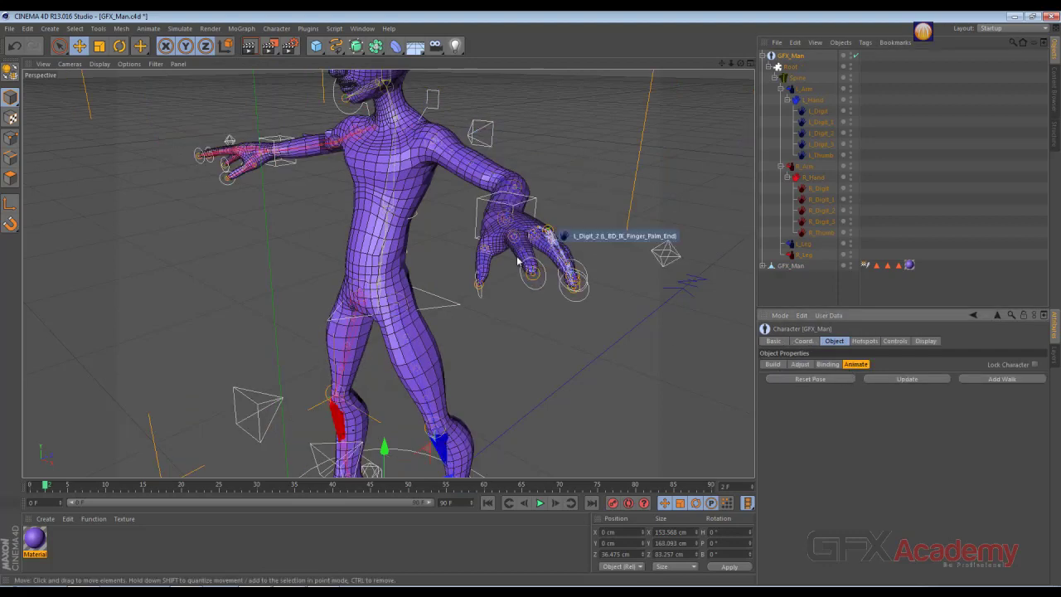
mouse_move(518, 262)
left_mouse_down("alt")
mouse_move(473, 263)
mouse_move(545, 258)
left_mouse_up("alt")
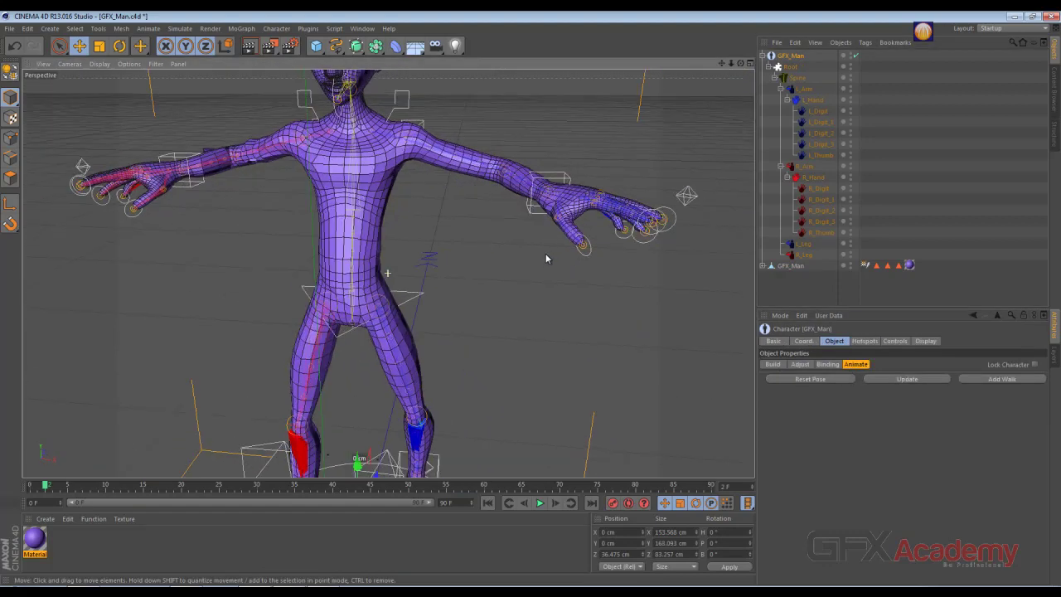
left_click(652, 240)
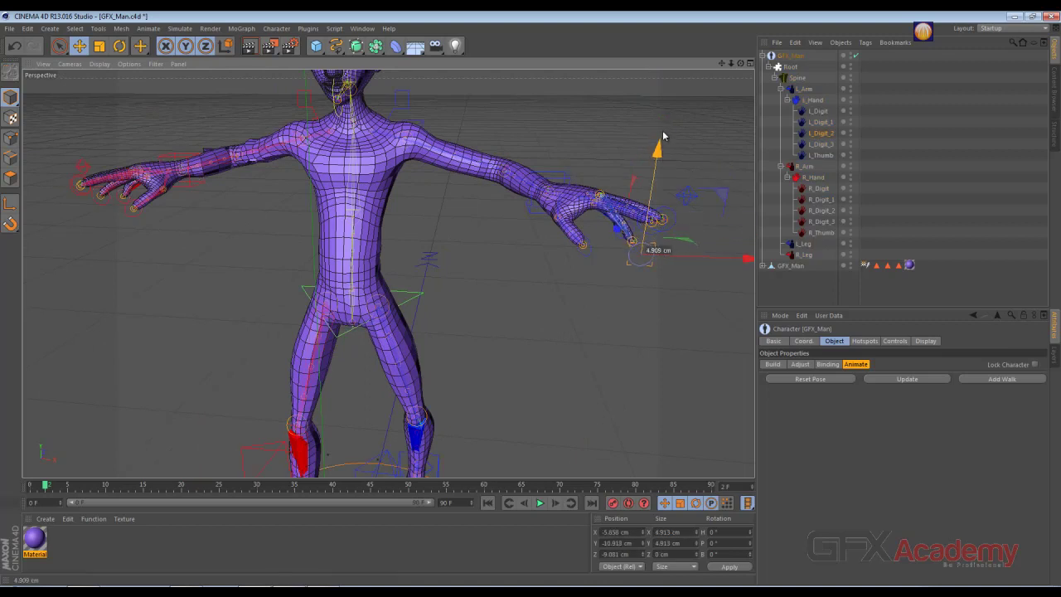
left_click_drag(663, 135, 667, 93)
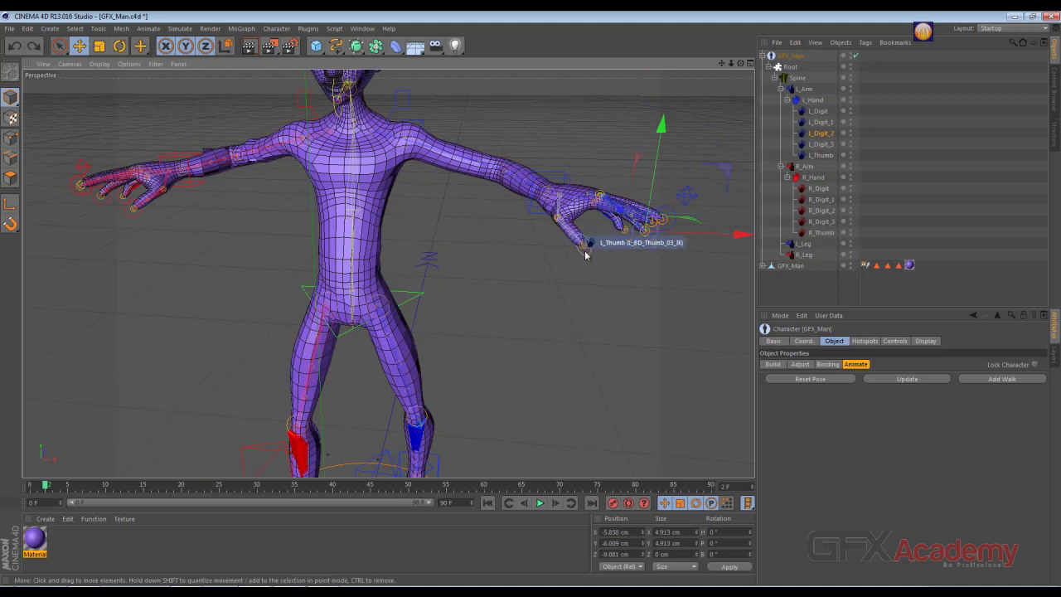
left_click(584, 251)
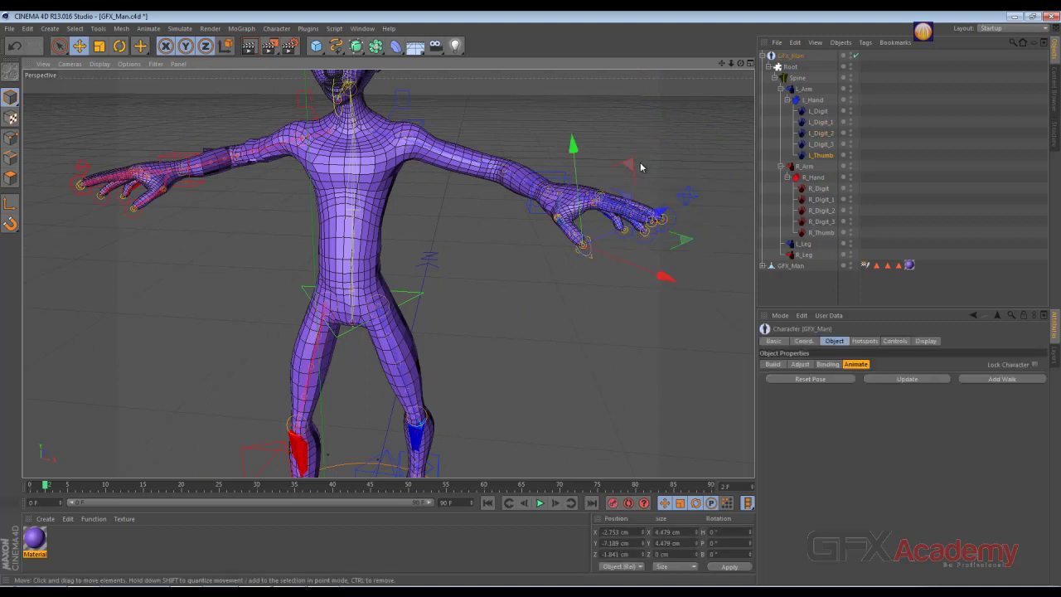
mouse_move(639, 168)
left_mouse_down()
mouse_move(654, 154)
mouse_move(629, 147)
mouse_move(647, 161)
mouse_move(634, 154)
mouse_move(635, 230)
left_mouse_up()
left_click_drag(476, 234, 405, 235, "alt")
scroll(409, 236, "up", 2)
Step: Select the Spine controller and twist the chest controller with the Rotate tool to test deformation
scroll(412, 237, "up", 2)
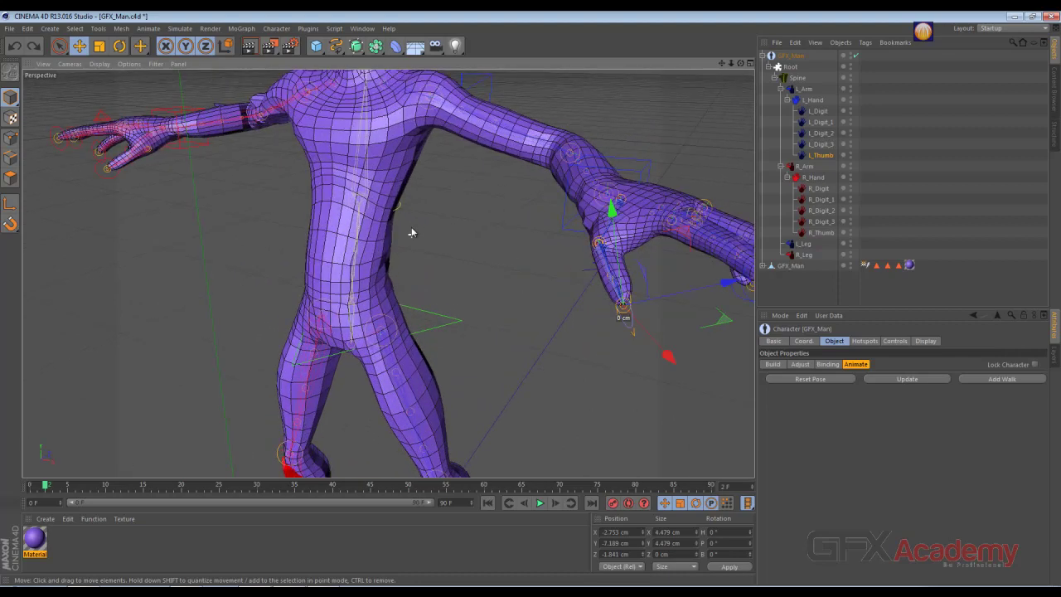
scroll(418, 234, "up", 3)
scroll(406, 207, "up", 1)
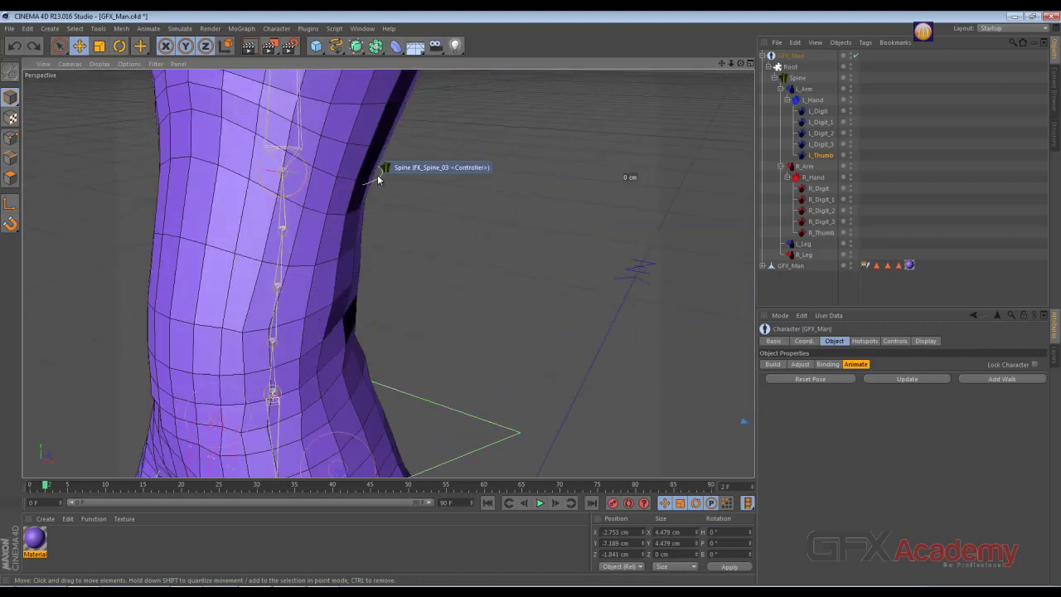
left_click(319, 169)
left_click_drag(318, 169, 393, 239, "alt")
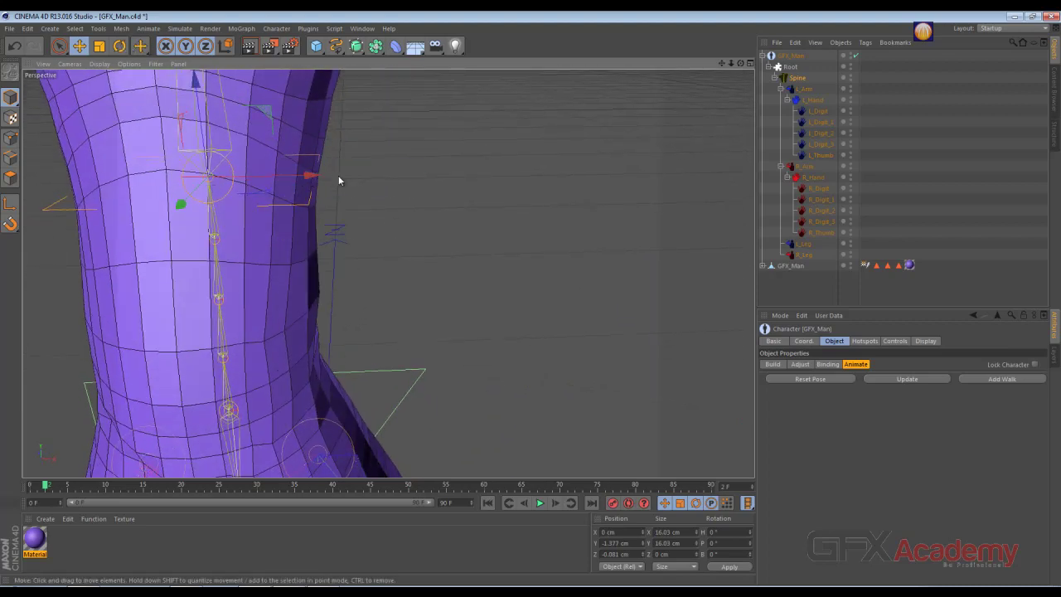
left_click_drag(393, 191, 416, 168, "alt")
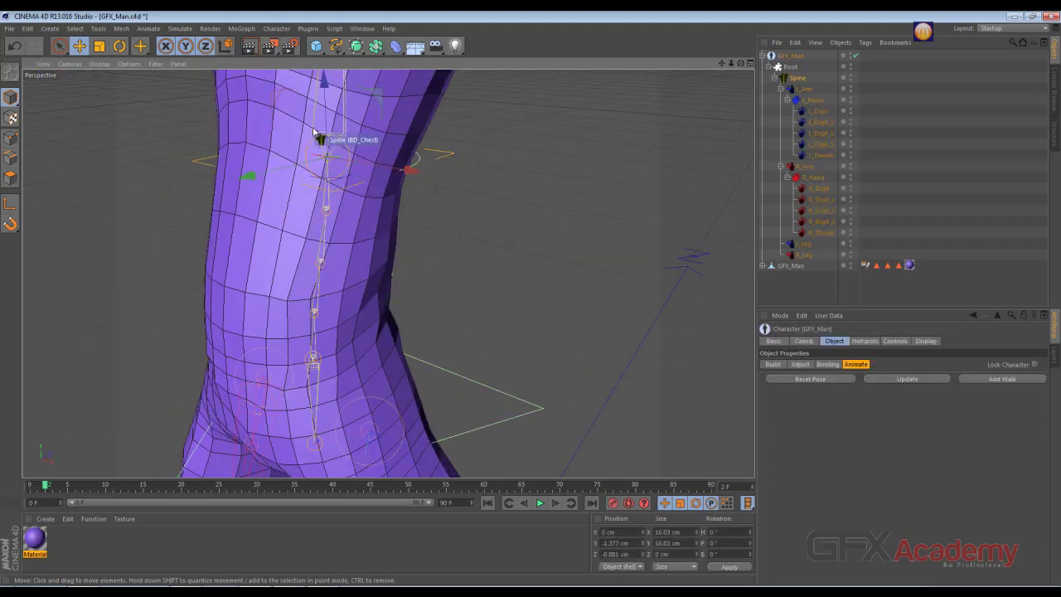
left_click(121, 49)
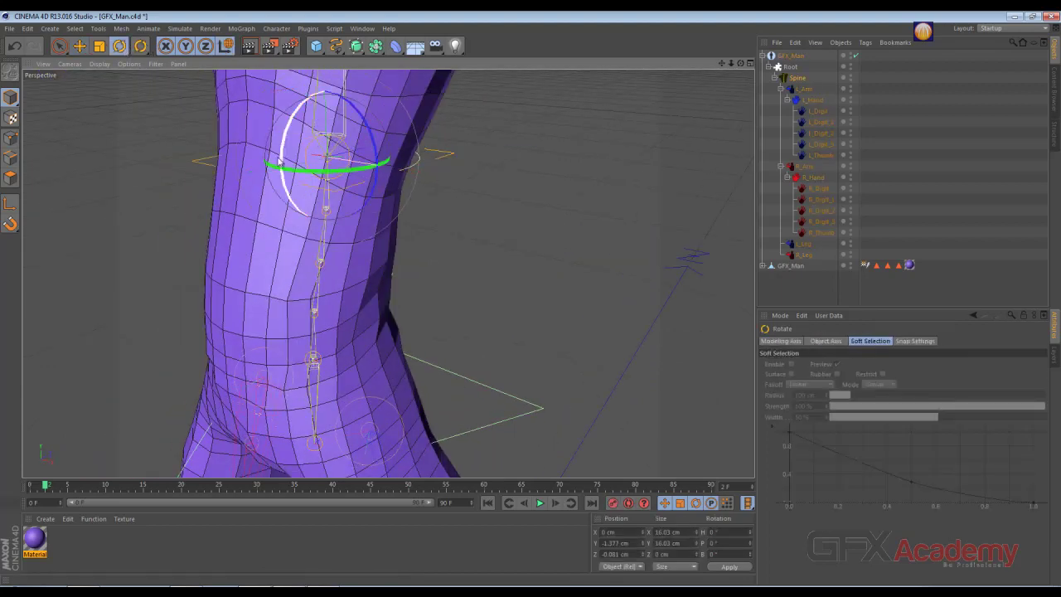
mouse_move(307, 199)
left_mouse_down("alt")
mouse_move(230, 204)
mouse_move(277, 264)
left_mouse_up("alt")
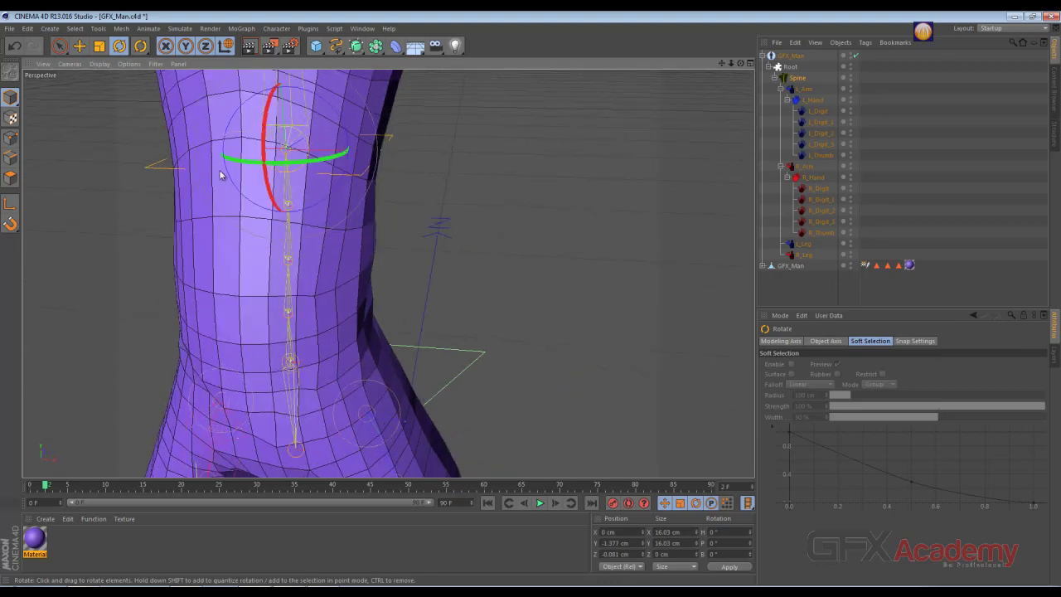
mouse_move(220, 174)
left_mouse_down("alt")
mouse_move(308, 289)
mouse_move(348, 277)
mouse_move(364, 295)
mouse_move(307, 295)
mouse_move(406, 295)
mouse_move(352, 296)
mouse_move(402, 284)
left_mouse_up("alt")
middle_click_drag(473, 390, 466, 308, "alt")
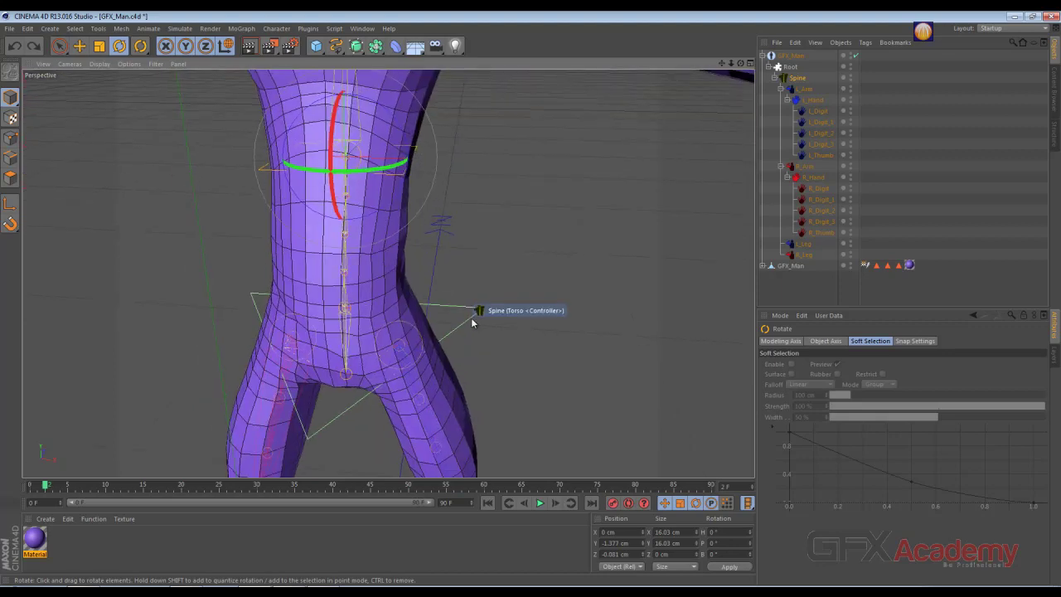
Step: Twist the hip controller slightly and move the pelvis down on Y to bend the waist
left_click(472, 320)
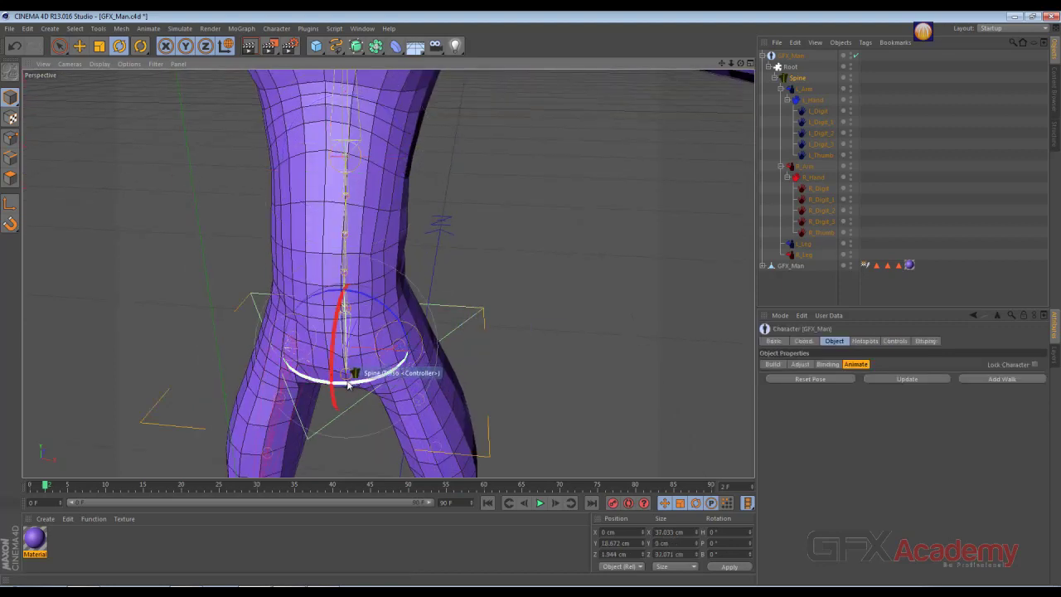
mouse_move(348, 384)
left_mouse_down()
mouse_move(355, 374)
mouse_move(359, 385)
mouse_move(346, 375)
mouse_move(341, 383)
left_mouse_up()
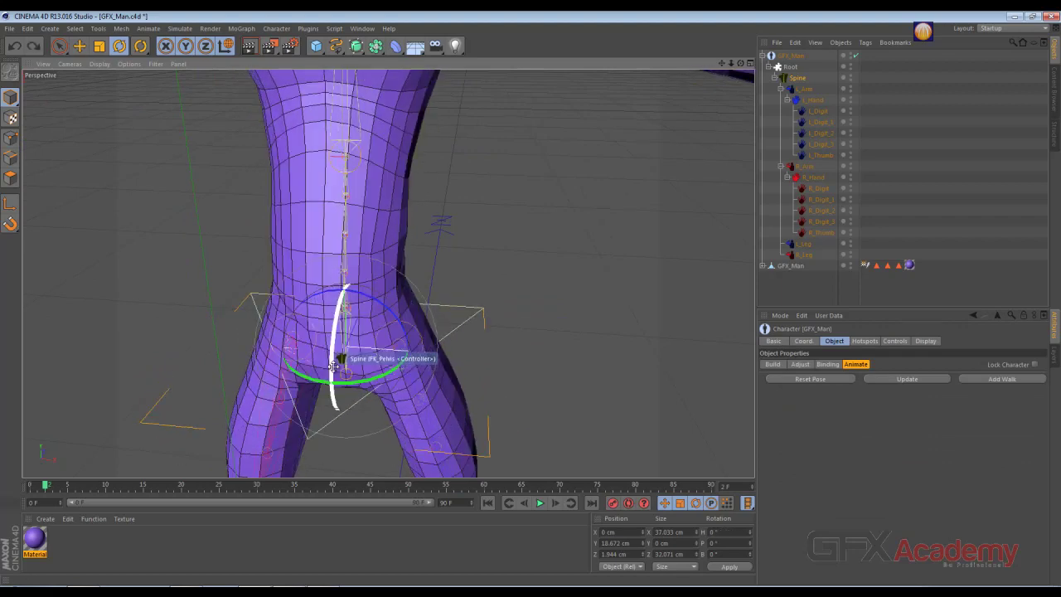
key("e")
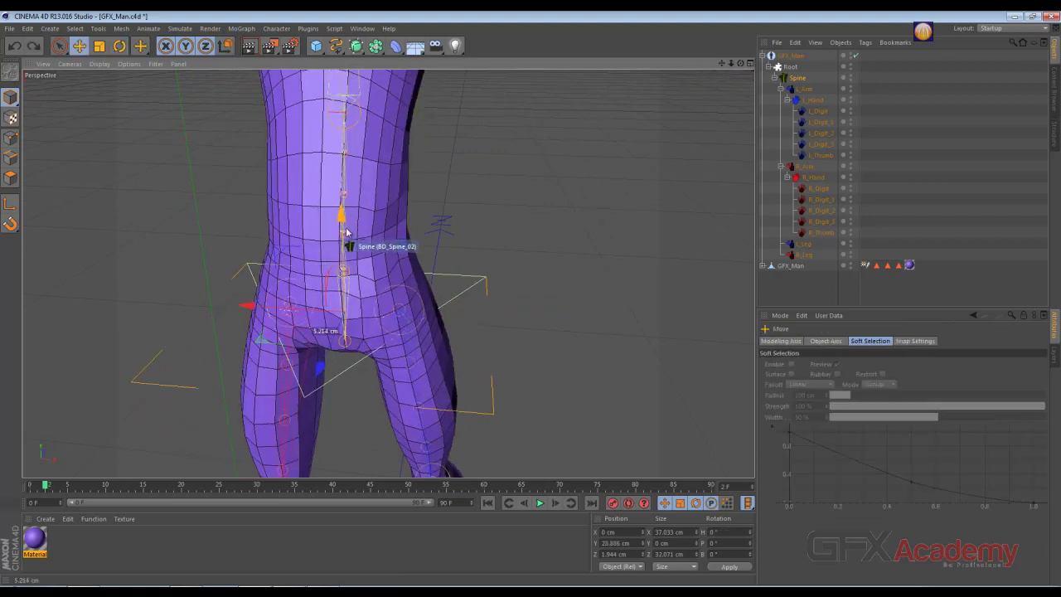
left_click_drag(340, 249, 341, 282)
Step: Orbit to a three-quarter view, swing the body from the spine, and frame the legs
middle_click(338, 363)
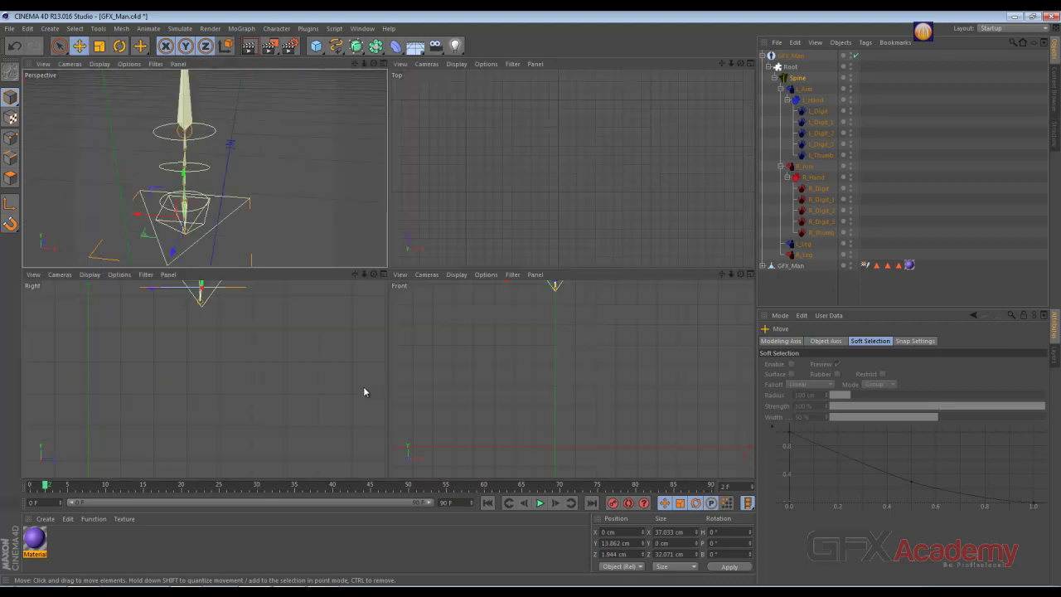
middle_click(281, 194)
scroll(412, 268, "down", 3)
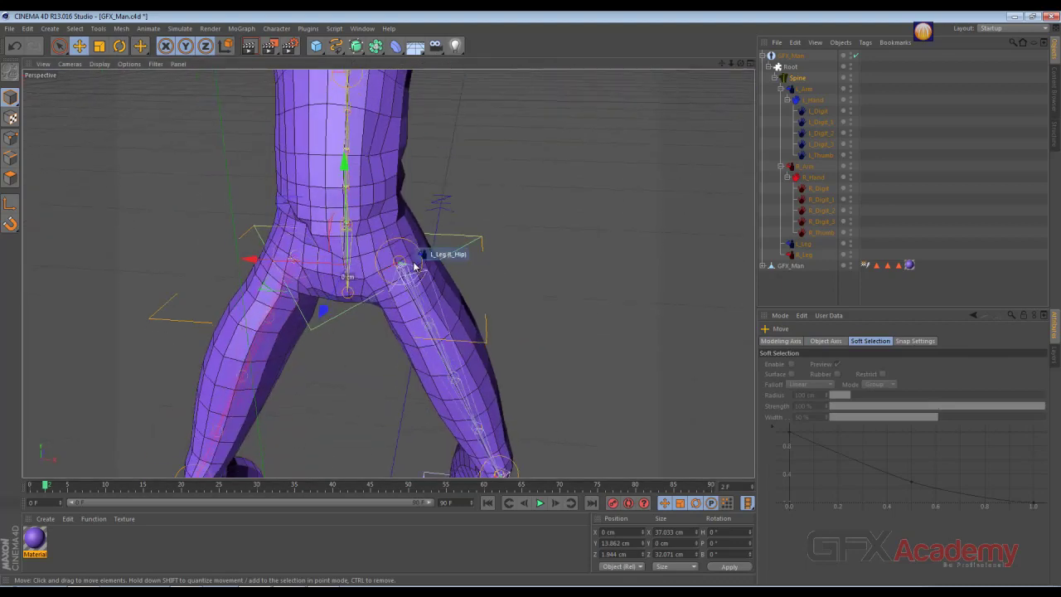
scroll(415, 269, "down", 3)
mouse_move(406, 343)
left_mouse_down("alt")
mouse_move(219, 320)
mouse_move(272, 324)
left_mouse_up("alt")
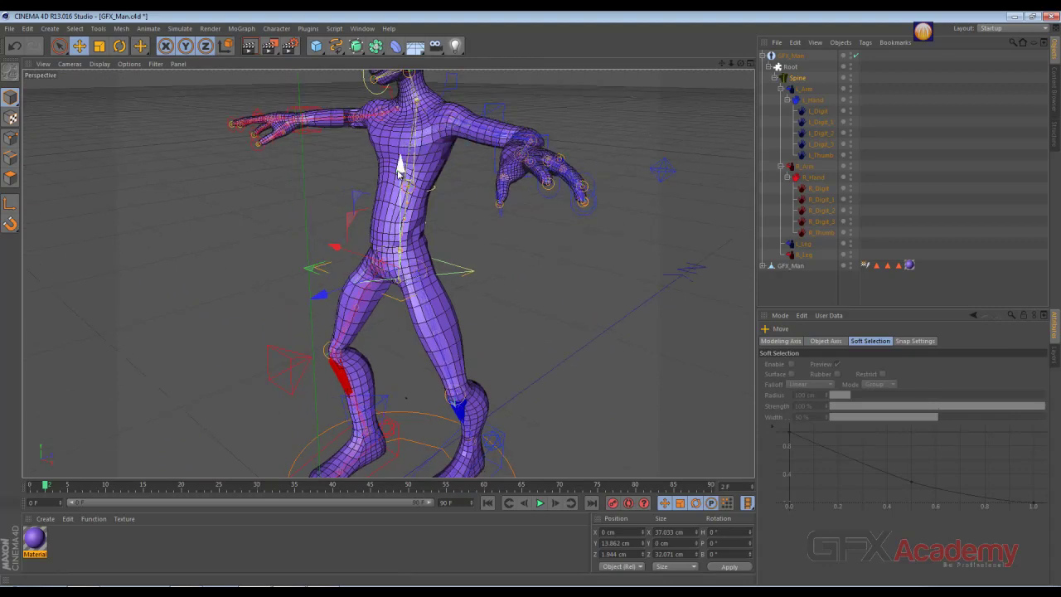
mouse_move(398, 166)
left_mouse_down()
mouse_move(403, 177)
mouse_move(407, 133)
mouse_move(412, 246)
left_mouse_up()
middle_click_drag(379, 375, 384, 237, "alt")
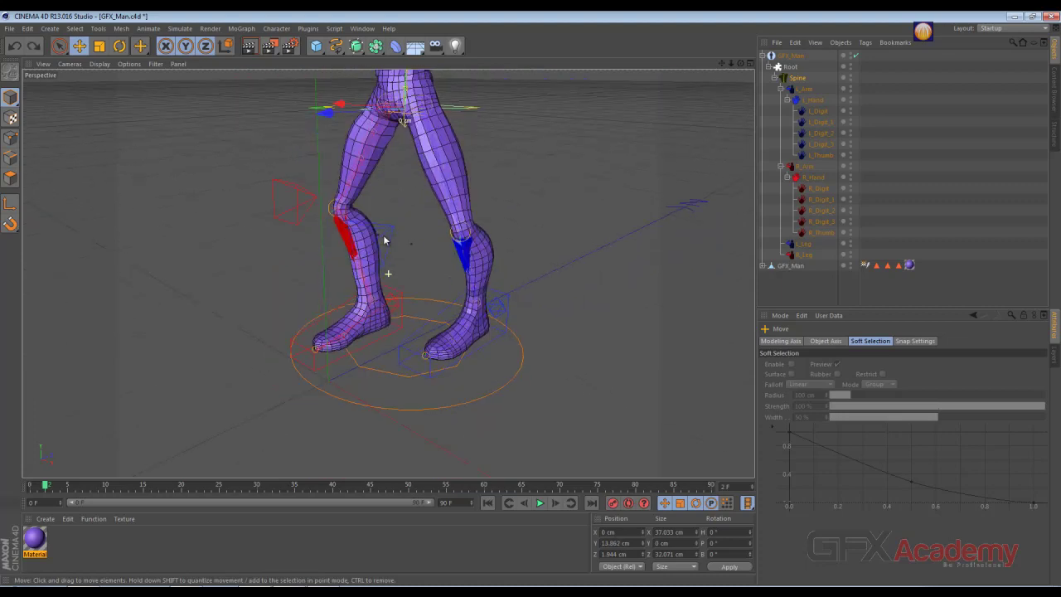
left_click_drag(303, 284, 420, 277, "alt")
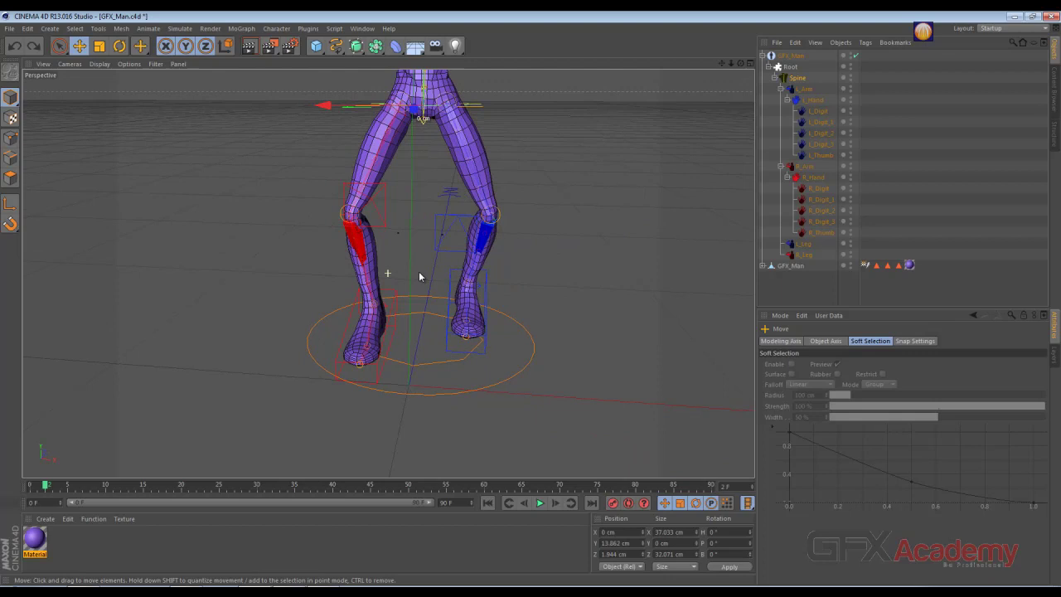
Step: Push the right knee pole controller outward, then move it back toward center
left_click(361, 217)
left_click_drag(362, 89, 493, 98)
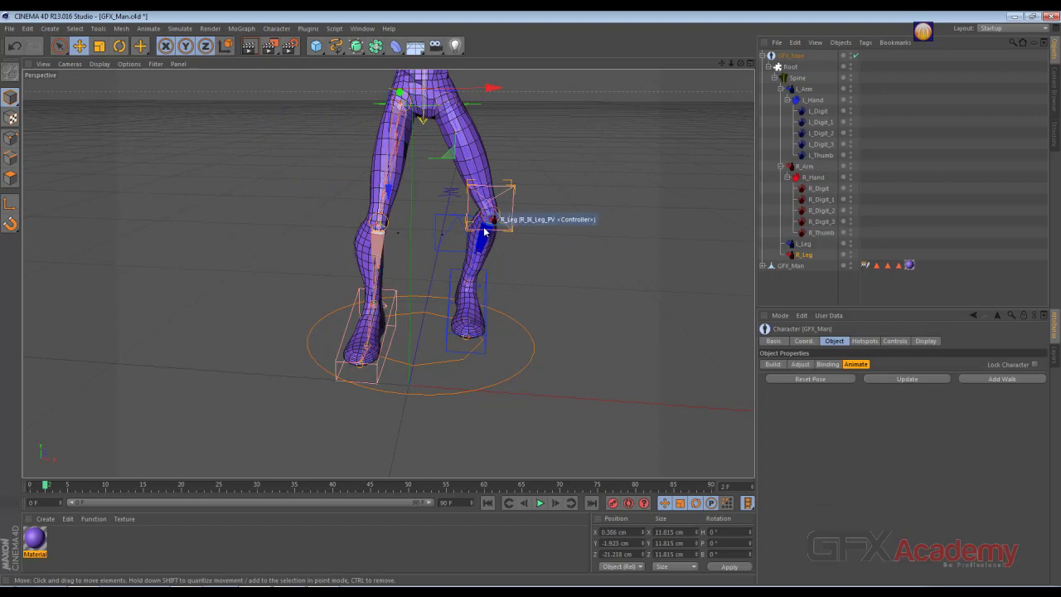
mouse_move(525, 230)
left_mouse_down("alt")
mouse_move(454, 238)
mouse_move(498, 245)
left_mouse_up("alt")
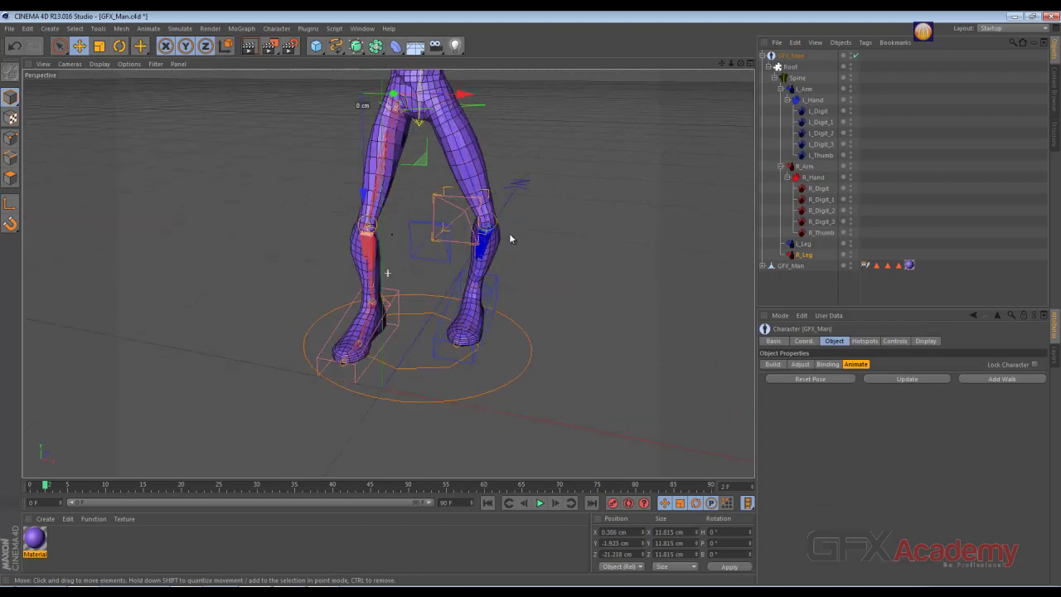
left_click(444, 258)
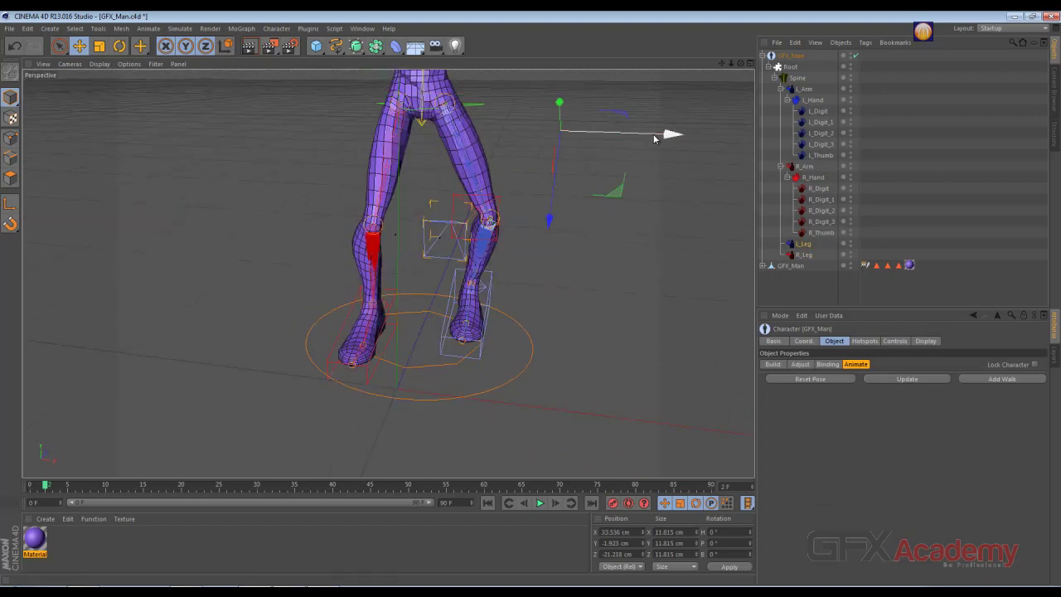
mouse_move(670, 136)
left_mouse_down()
mouse_move(535, 139)
mouse_move(573, 269)
mouse_move(68, 308)
mouse_move(358, 338)
mouse_move(387, 323)
mouse_move(434, 361)
left_mouse_up()
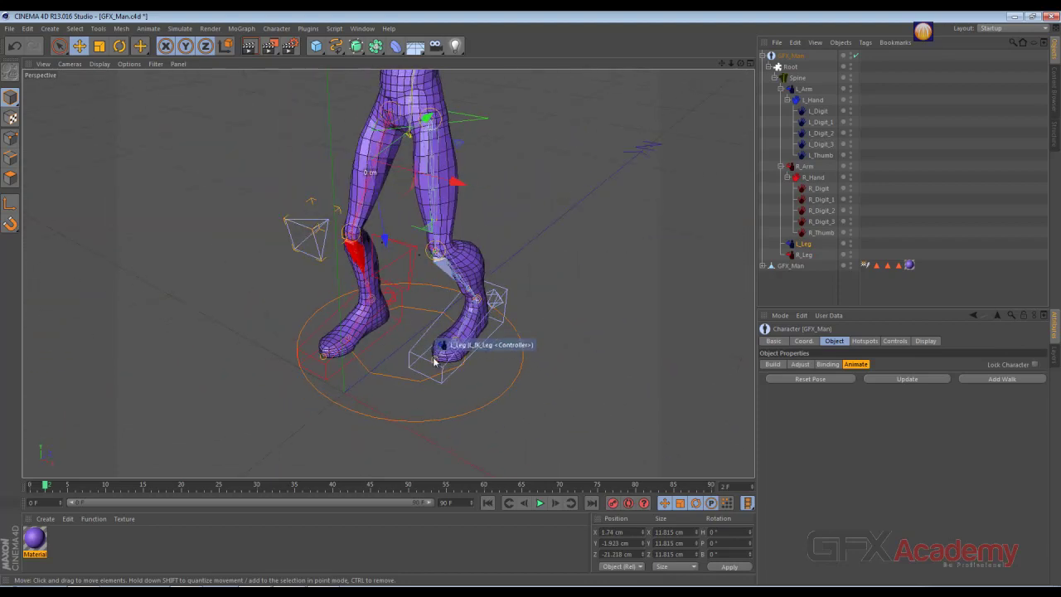
Step: Rotate the left foot controller to test ankle bending, then undo it
left_click(440, 372)
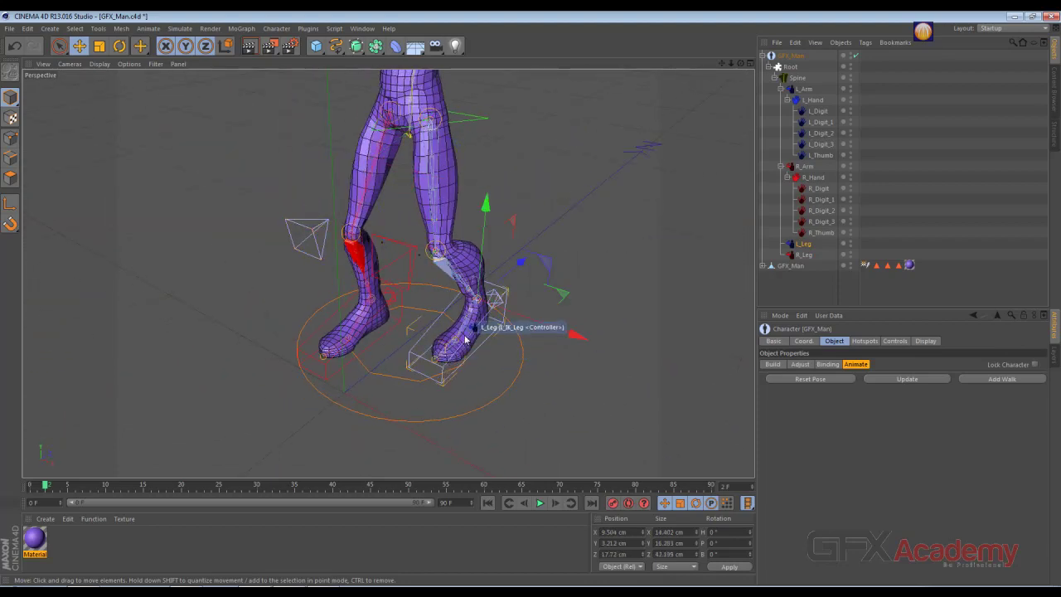
key("r")
mouse_move(494, 362)
left_mouse_down("alt")
mouse_move(449, 279)
mouse_move(450, 254)
mouse_move(457, 265)
left_mouse_up("alt")
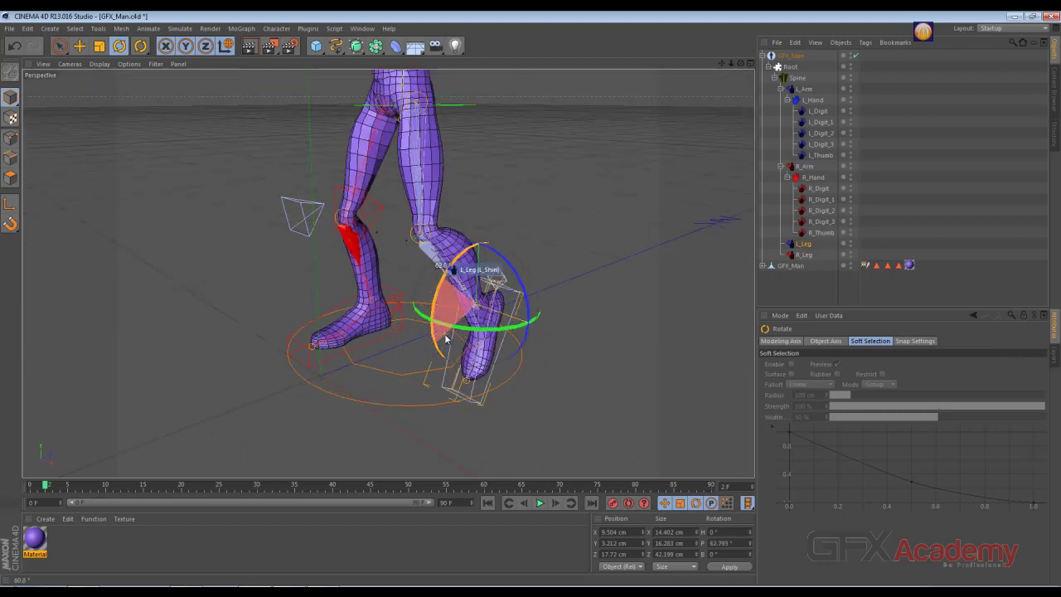
left_click_drag(457, 265, 461, 278)
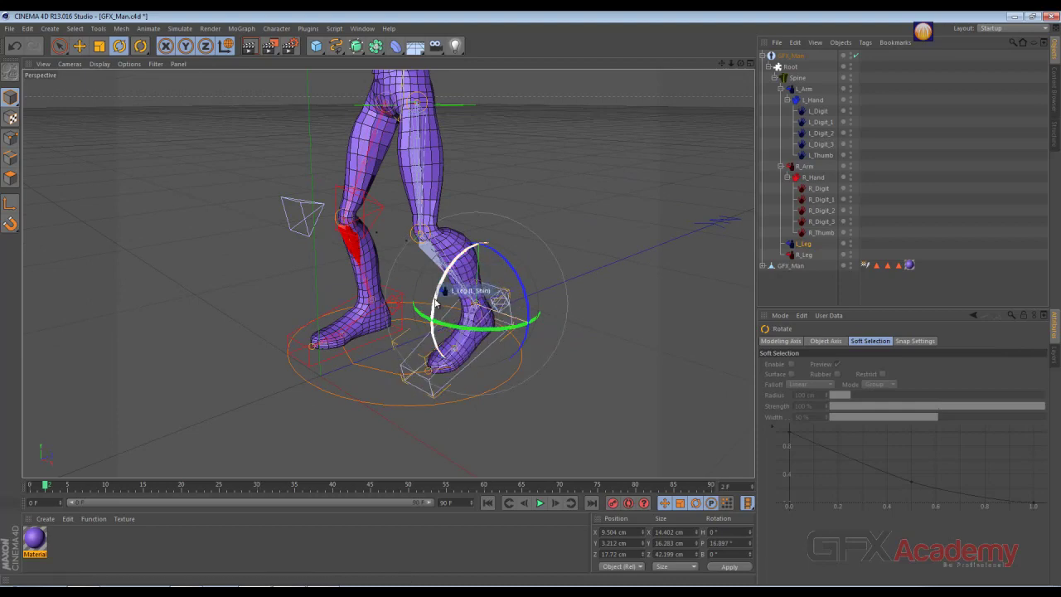
key("ctrl+z")
left_click_drag(262, 318, 458, 237, "alt")
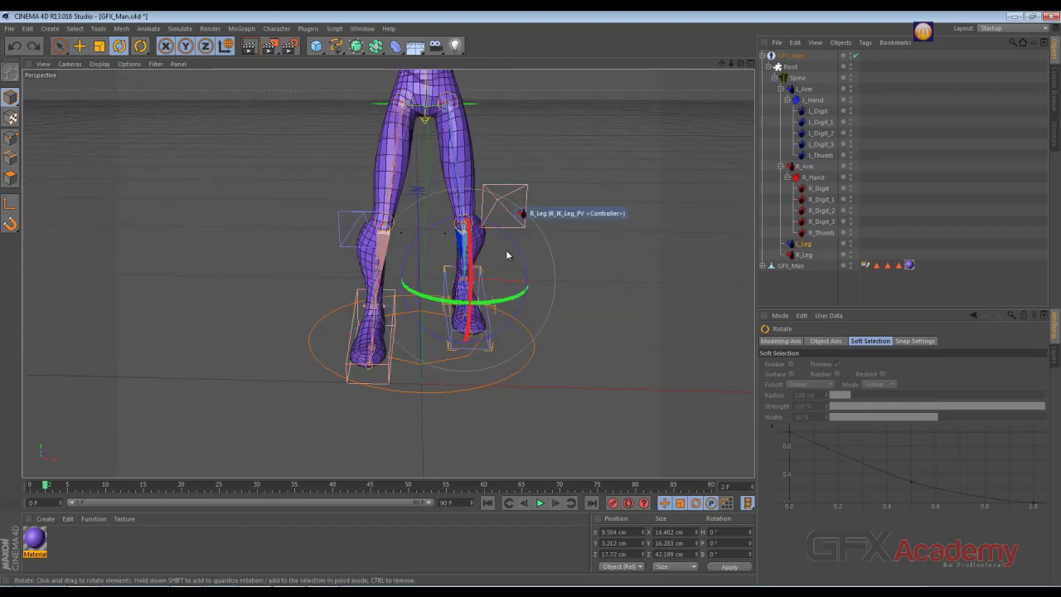
left_click_drag(251, 271, 390, 370, "alt")
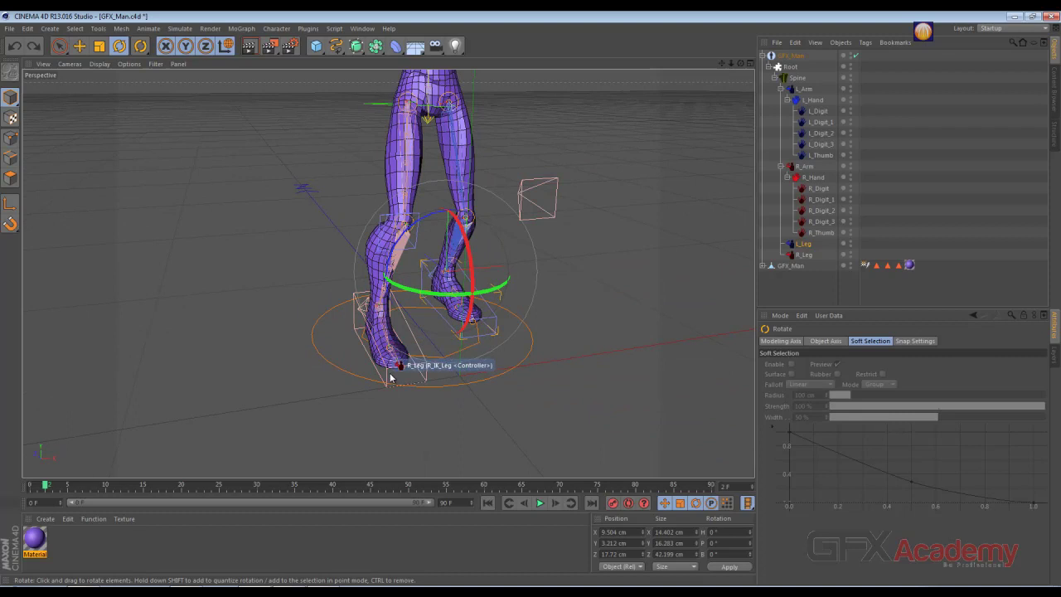
Step: Rotate the R_Leg controller about 36° to bend the right leg and inspect the result
left_click(314, 354)
left_click_drag(314, 354, 417, 339, "alt")
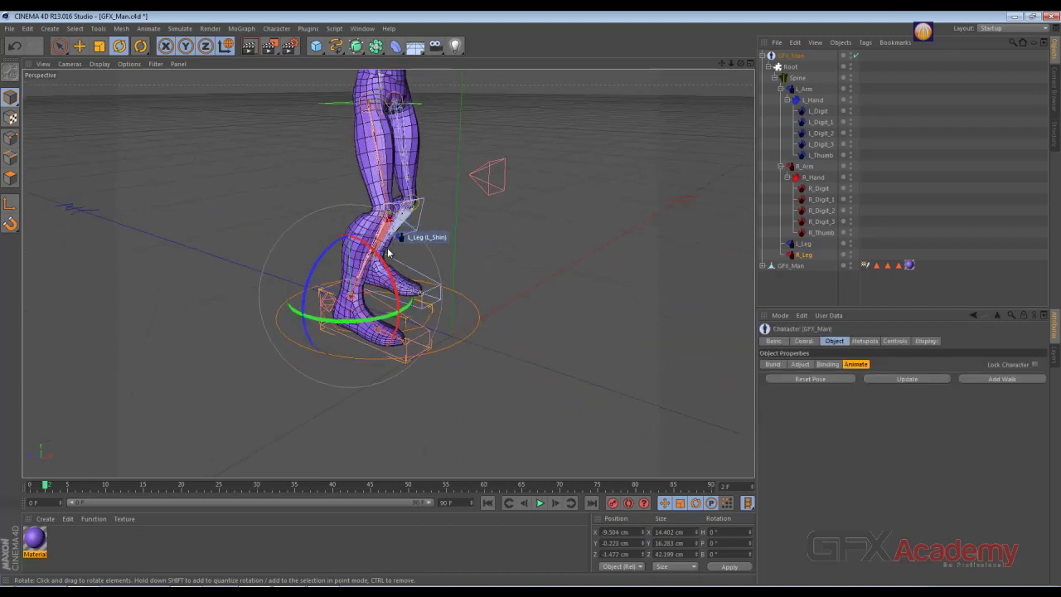
mouse_move(393, 252)
left_mouse_down()
mouse_move(399, 342)
mouse_move(413, 312)
mouse_move(423, 321)
left_mouse_up()
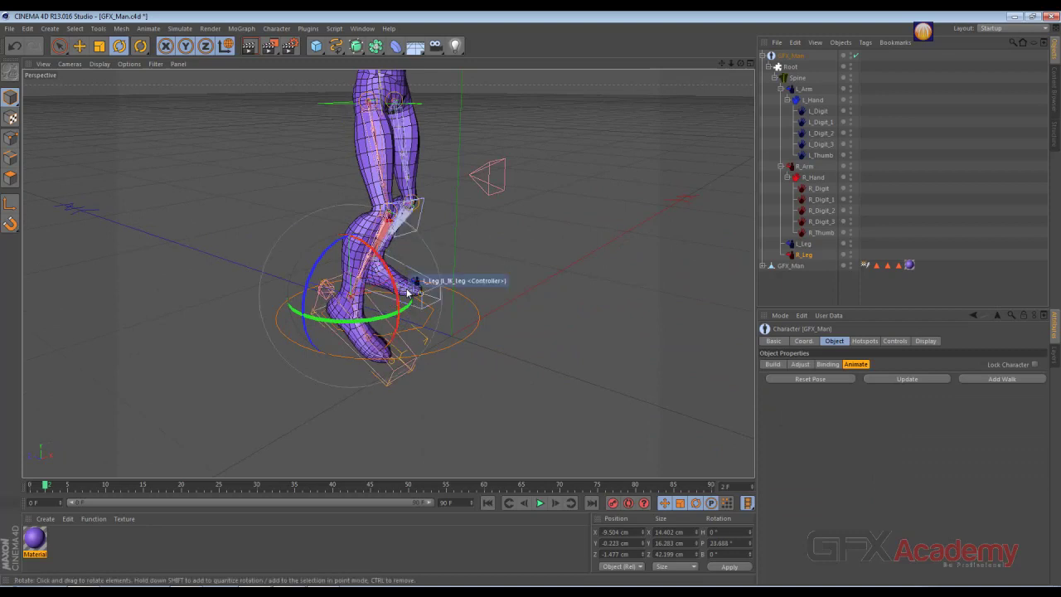
left_click_drag(474, 202, 415, 237, "alt")
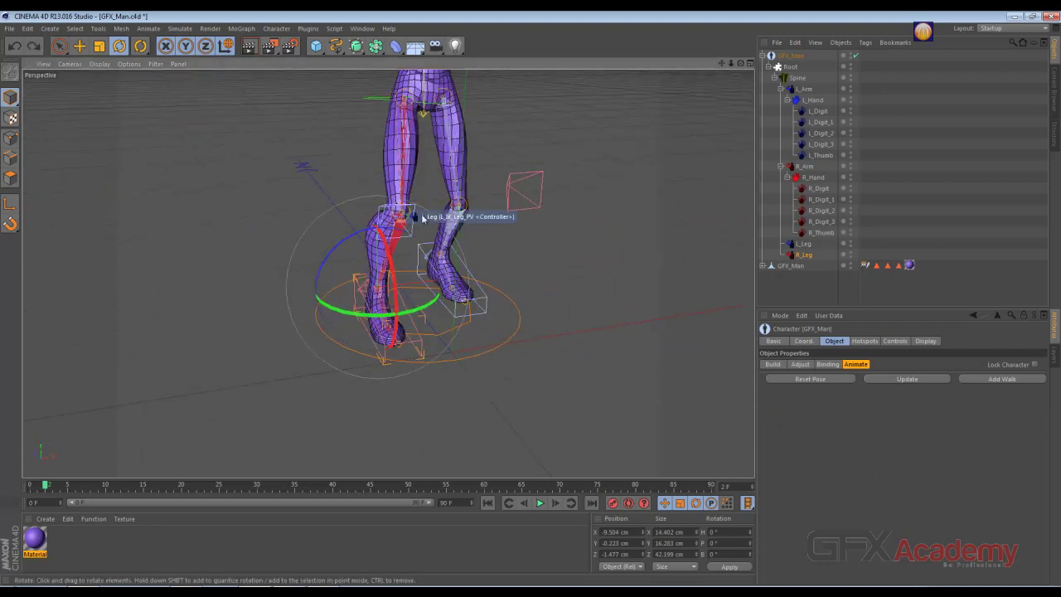
right_click_drag(491, 162, 479, 384, "alt")
left_click_drag(475, 313, 309, 219, "alt")
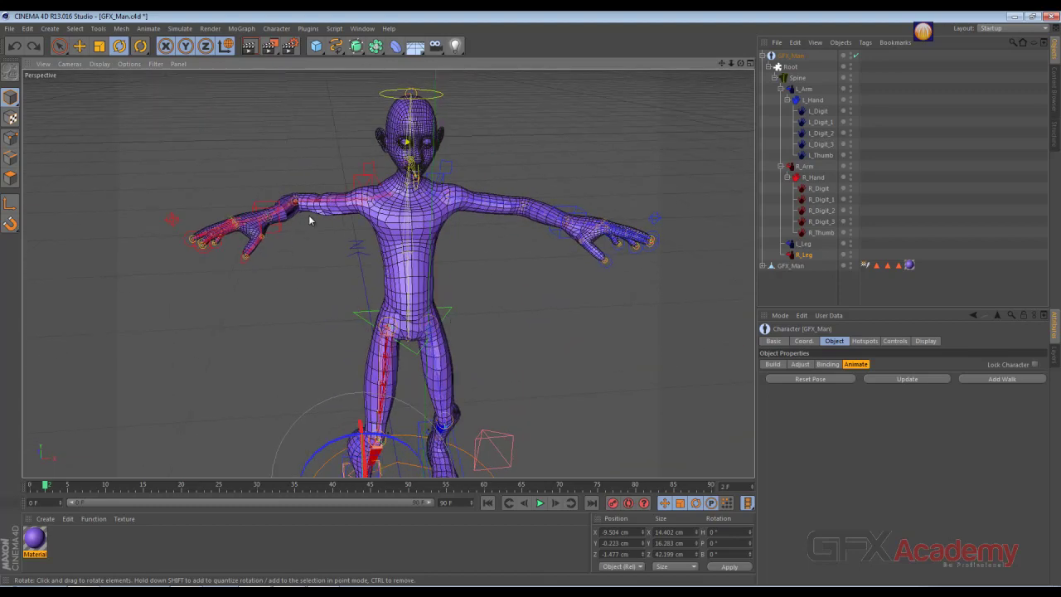
Step: Open the Weights Manager for GFX_Man, place and widen it beside the viewport, and show Auto Weight
left_click(388, 220)
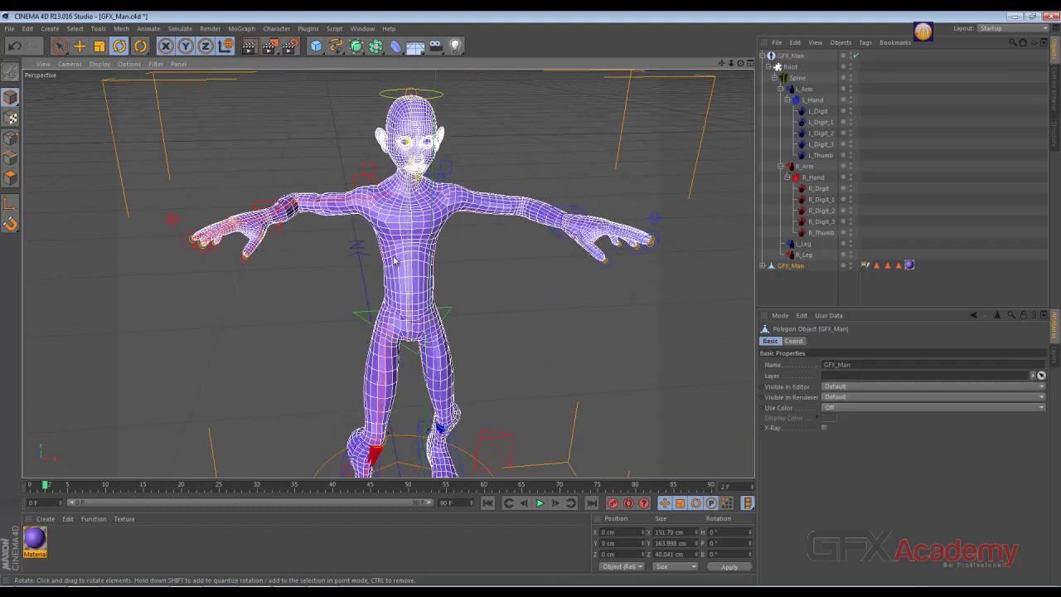
left_click(275, 29)
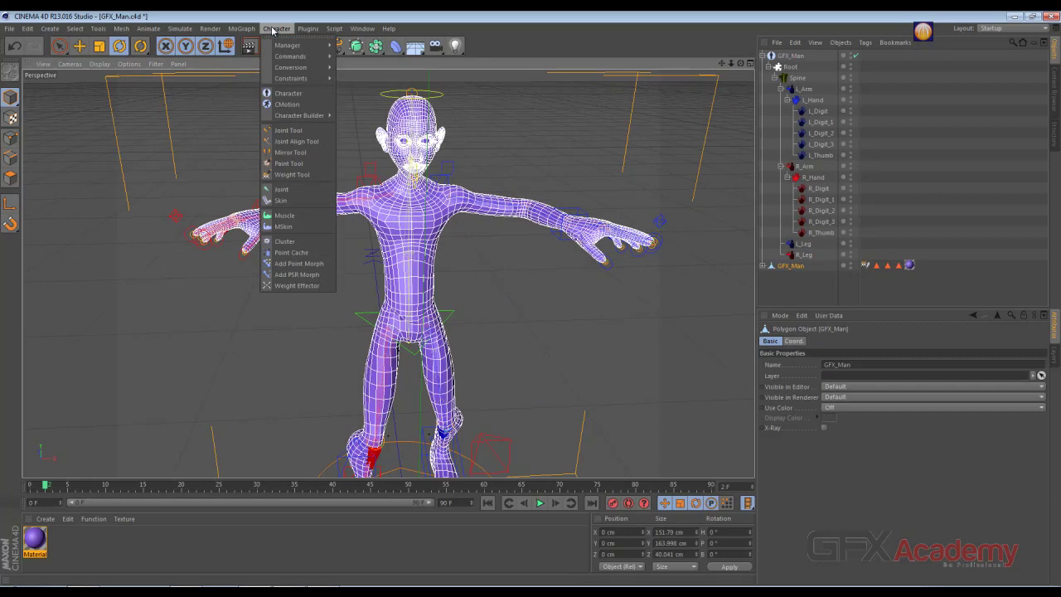
mouse_move(290, 45)
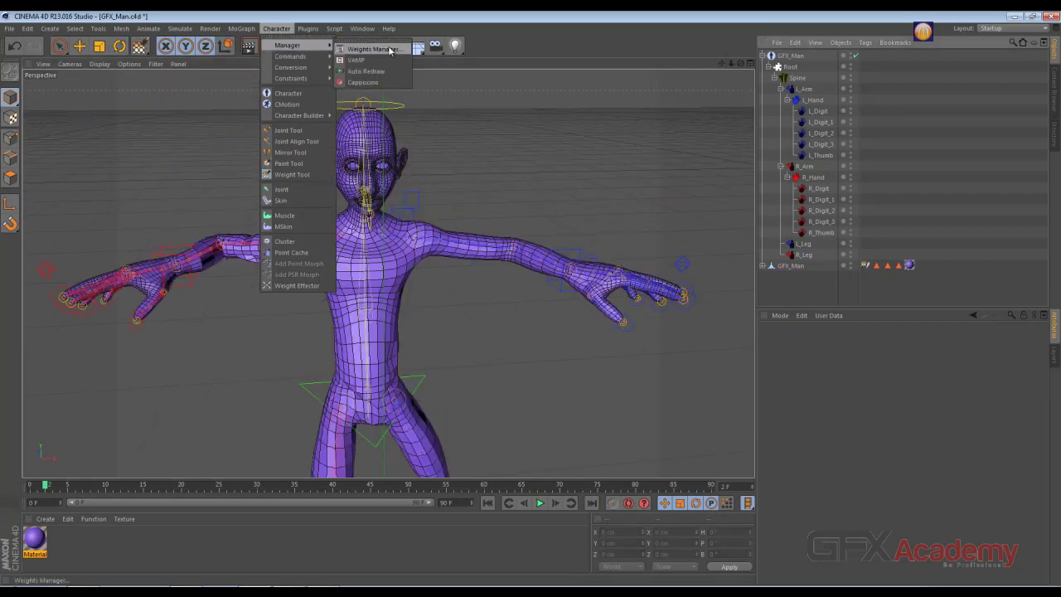
left_click(379, 50)
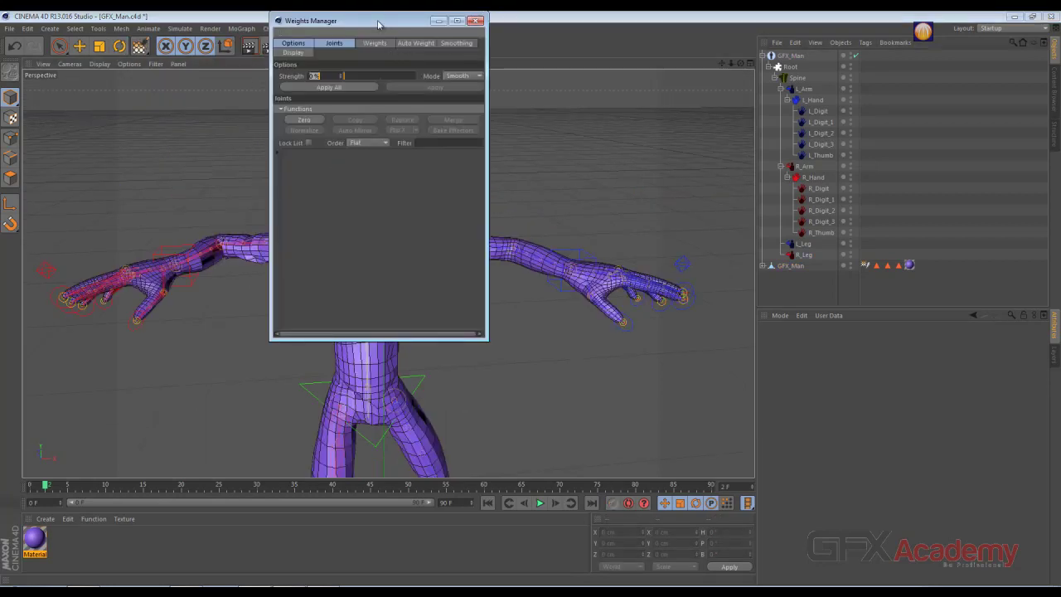
left_click_drag(378, 24, 903, 217)
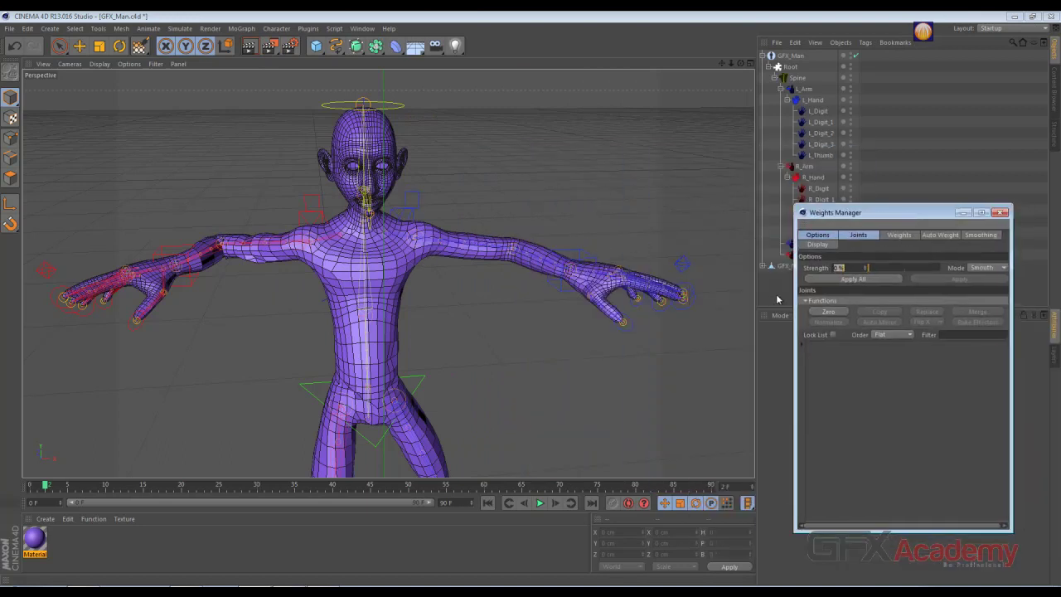
left_click_drag(887, 217, 860, 213)
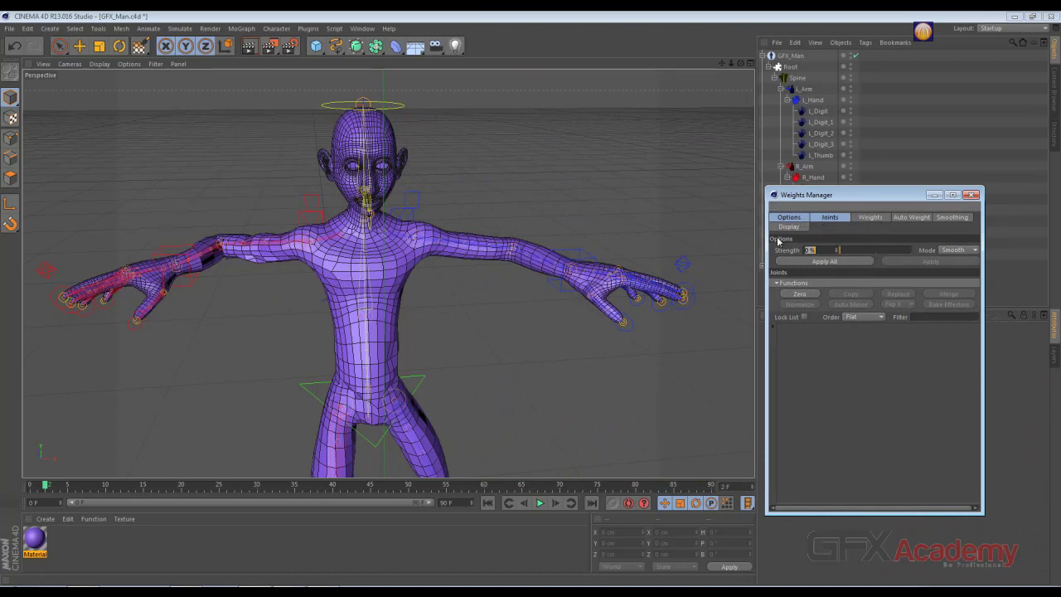
mouse_move(764, 241)
left_mouse_down()
mouse_move(710, 241)
mouse_move(727, 240)
left_mouse_up()
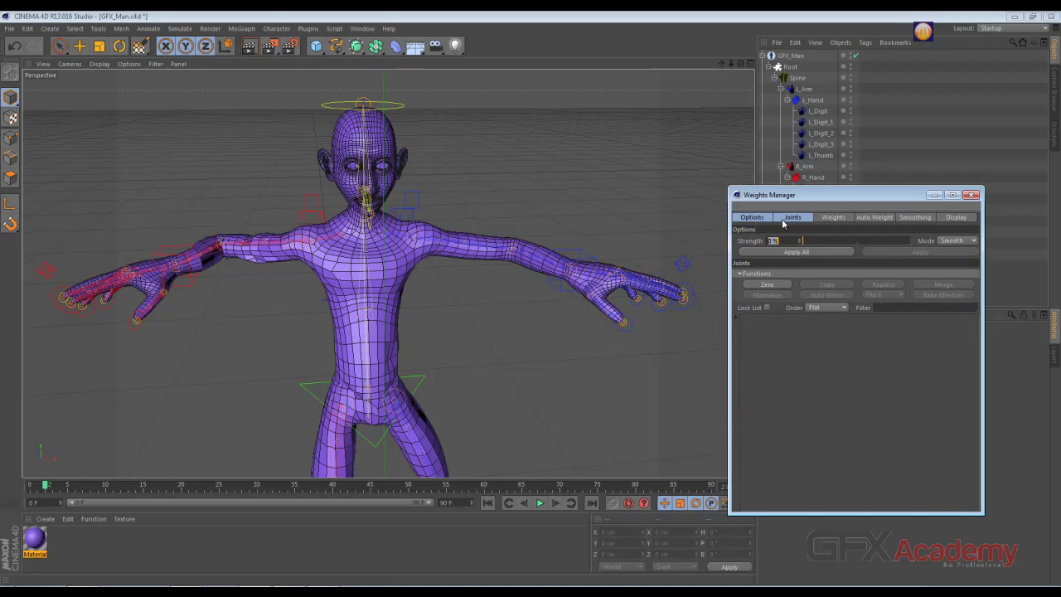
left_click(866, 217)
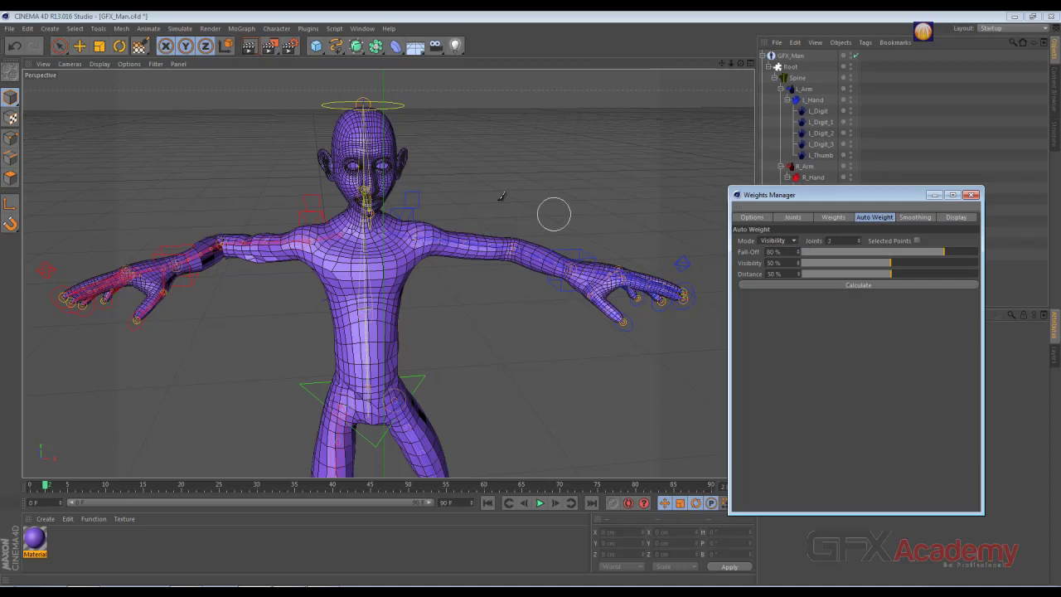
Step: Calculate auto weights for GFX_Man in Distance mode and inspect the weight colours
left_click(862, 287)
key("e")
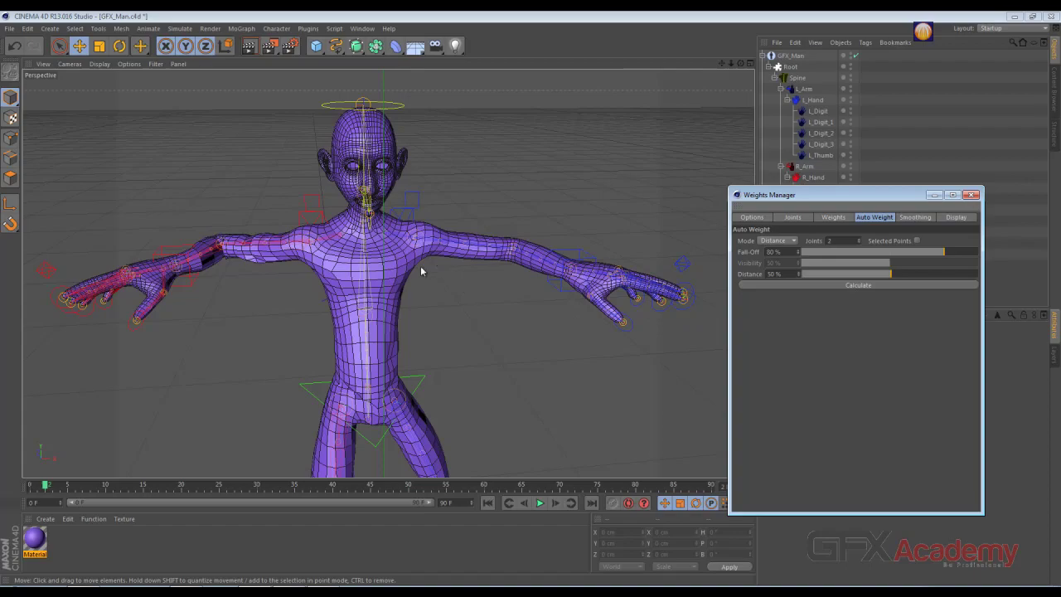
left_click(409, 270)
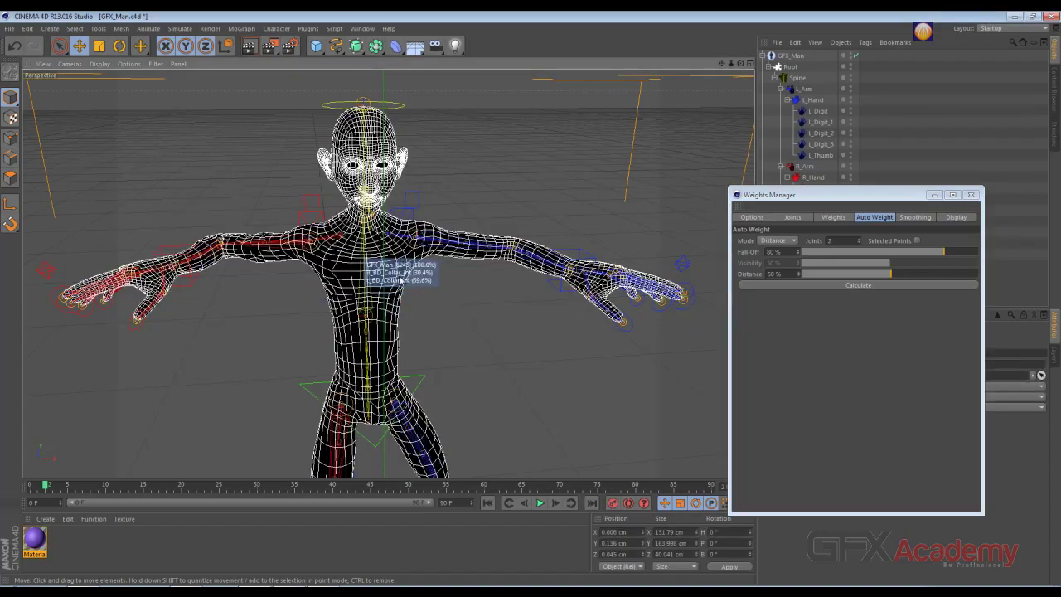
mouse_move(478, 387)
left_mouse_down("alt")
mouse_move(580, 306)
mouse_move(537, 298)
mouse_move(556, 331)
mouse_move(477, 342)
mouse_move(424, 291)
left_mouse_up("alt")
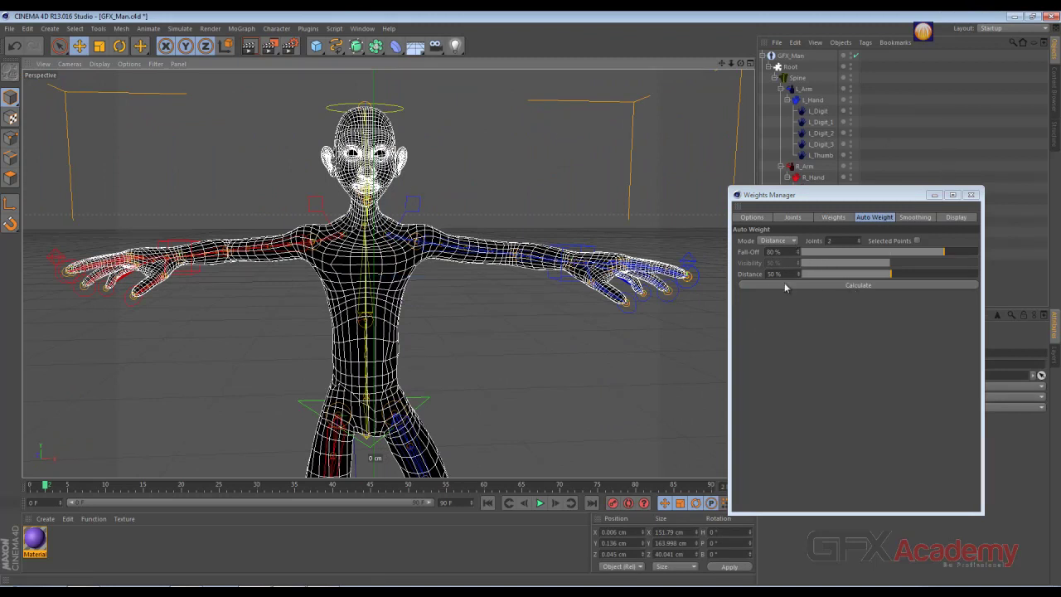
left_click(786, 285)
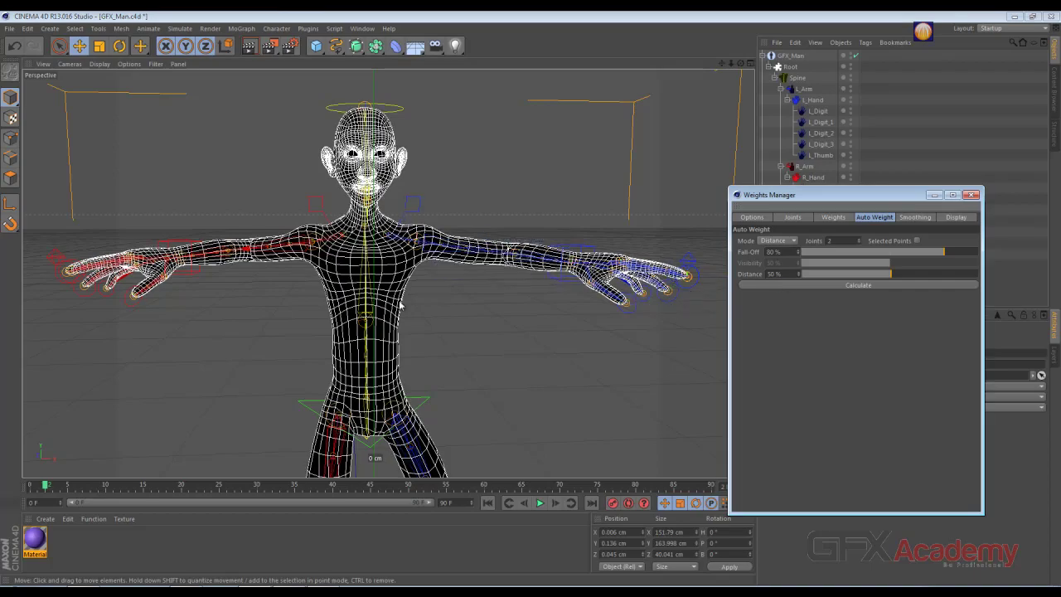
left_click_drag(400, 307, 198, 313, "alt")
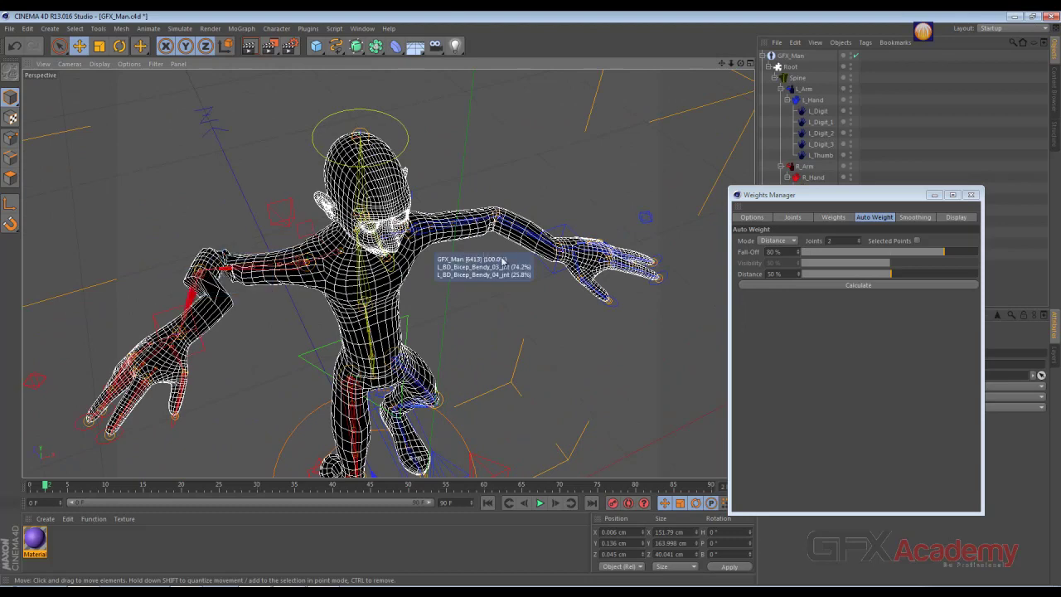
left_click_drag(430, 248, 548, 262, "alt")
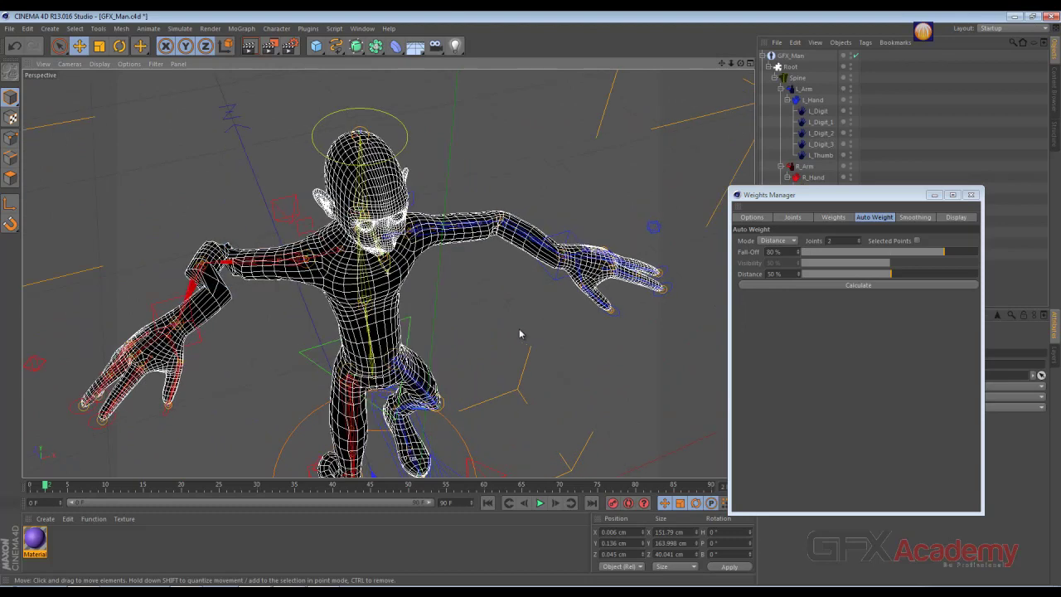
Step: Move the L_Arm and R_Arm controllers to bend both arms and test the skinning
left_click(579, 254)
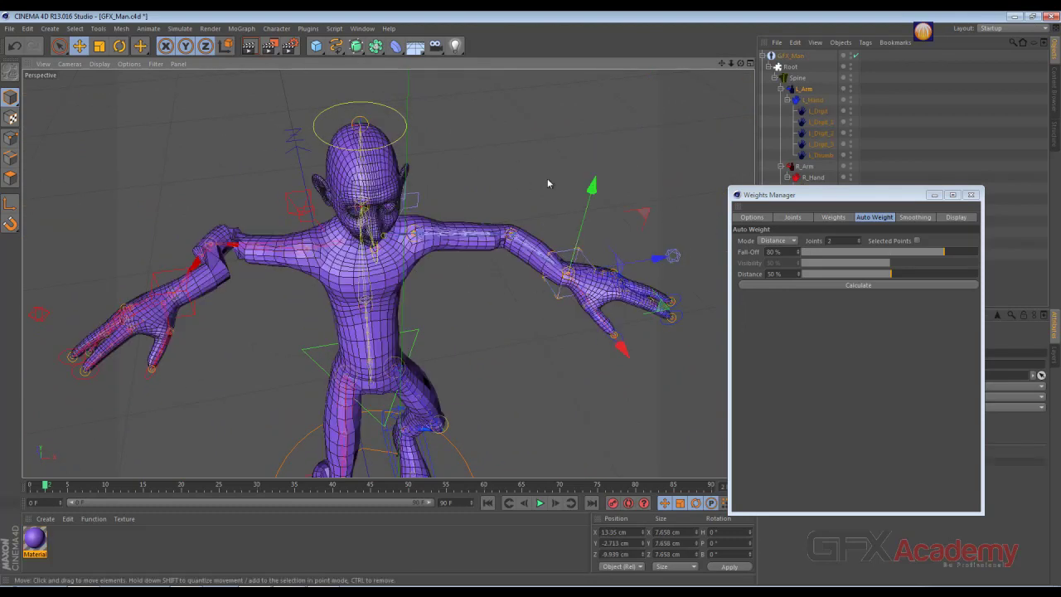
left_click_drag(588, 240, 594, 213)
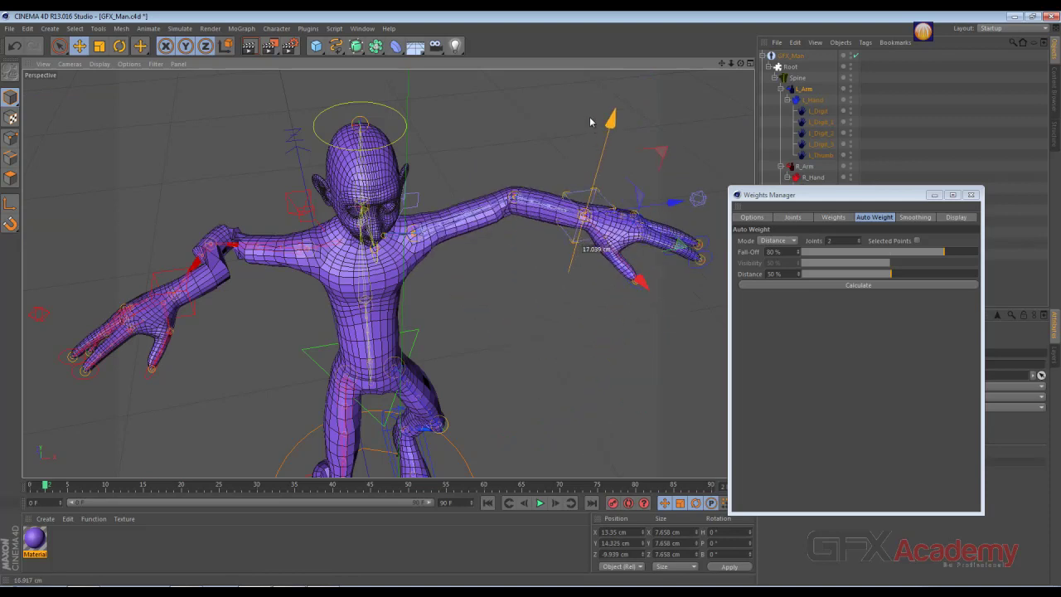
left_click(193, 306)
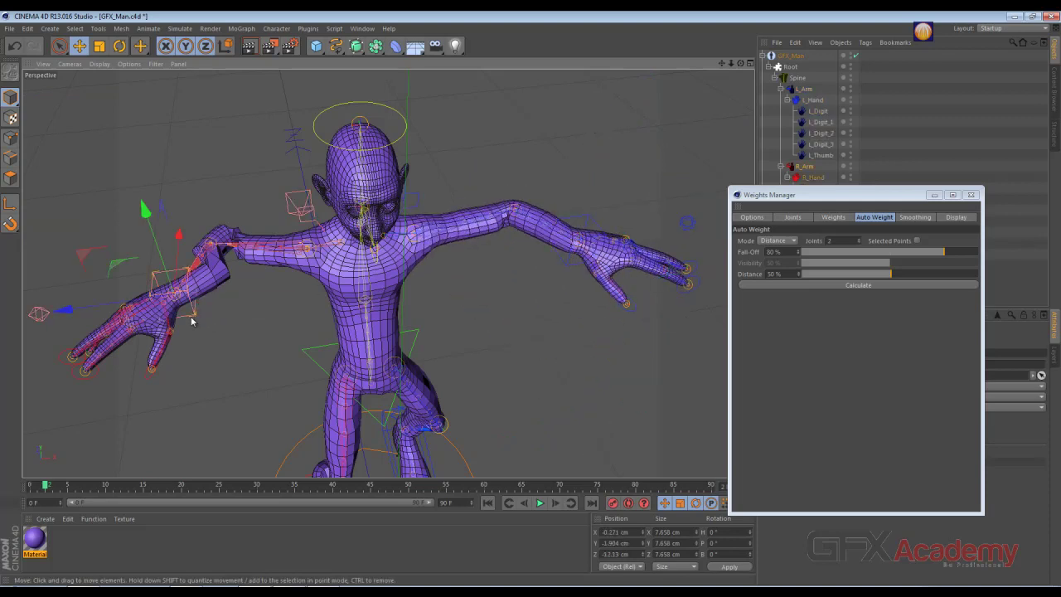
mouse_move(116, 265)
left_mouse_down()
mouse_move(95, 304)
mouse_move(115, 284)
mouse_move(83, 315)
left_mouse_up()
left_click(777, 241)
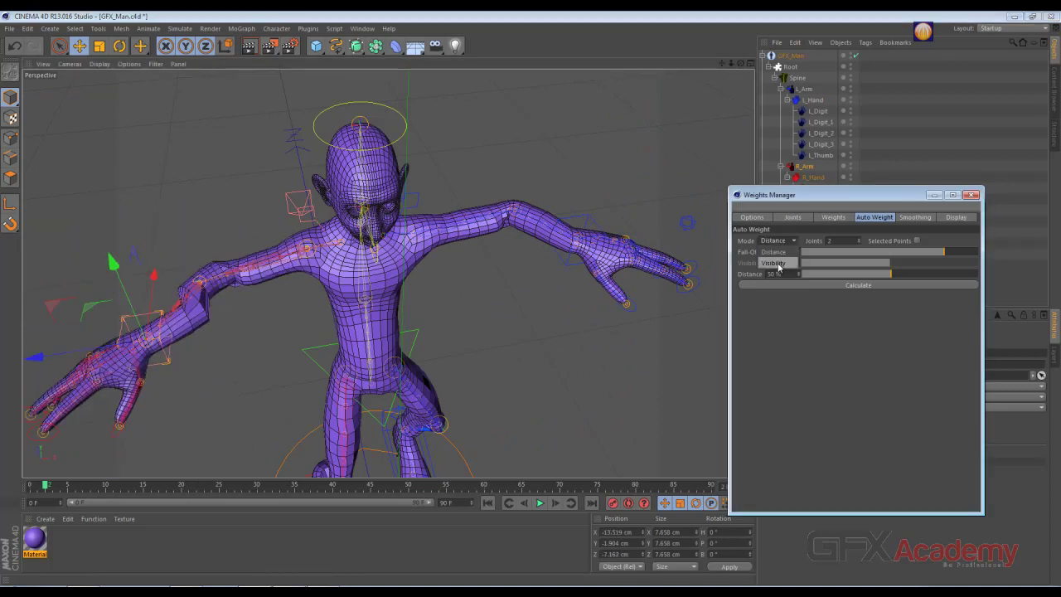
Step: Recalculate the weights in Visibility mode, then undo the spiky, torn mesh result
left_click(811, 283)
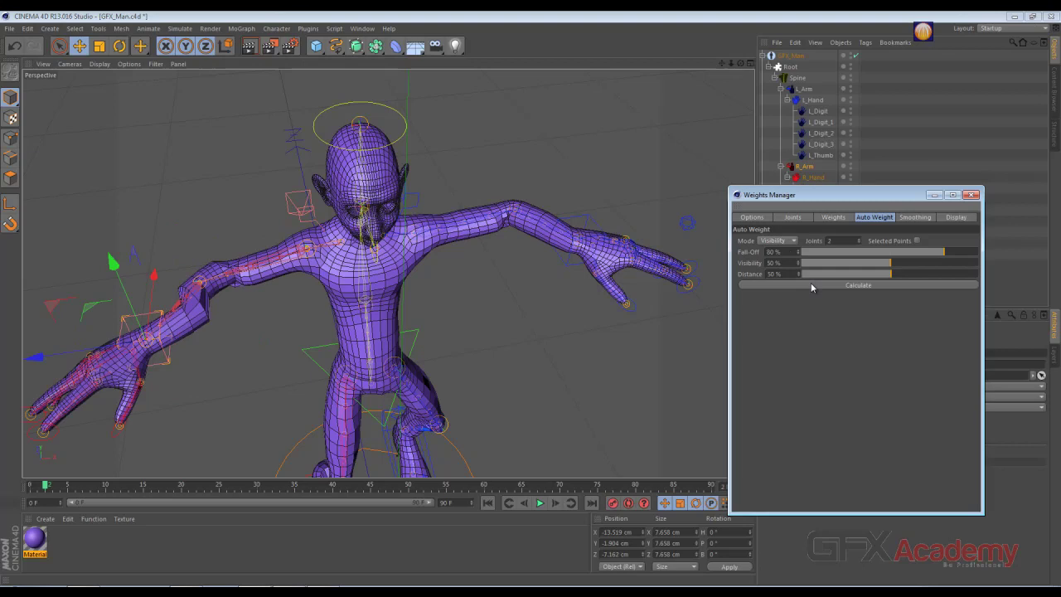
left_click(415, 259)
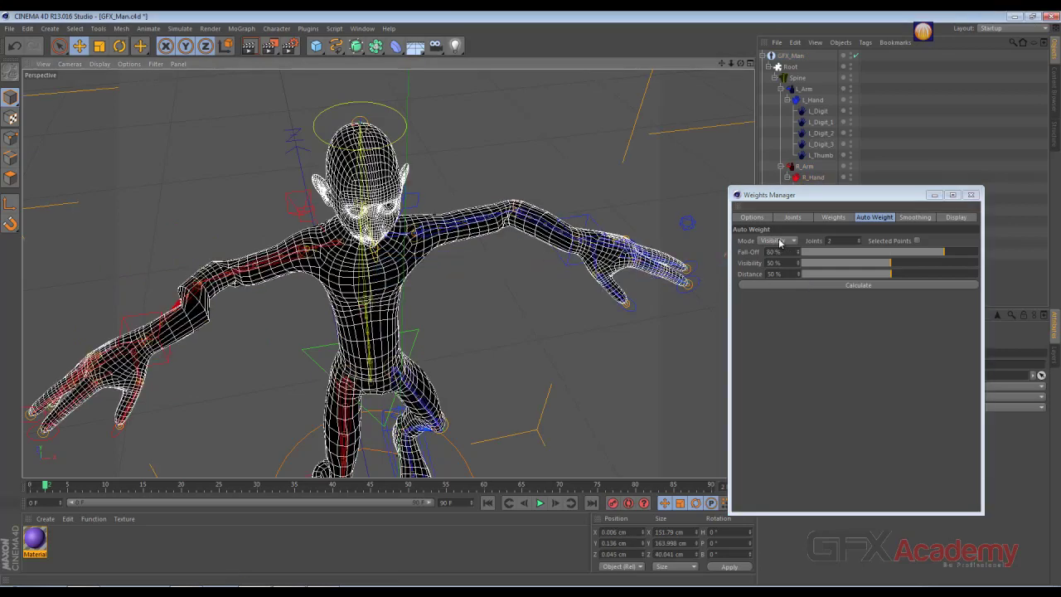
left_click(818, 286)
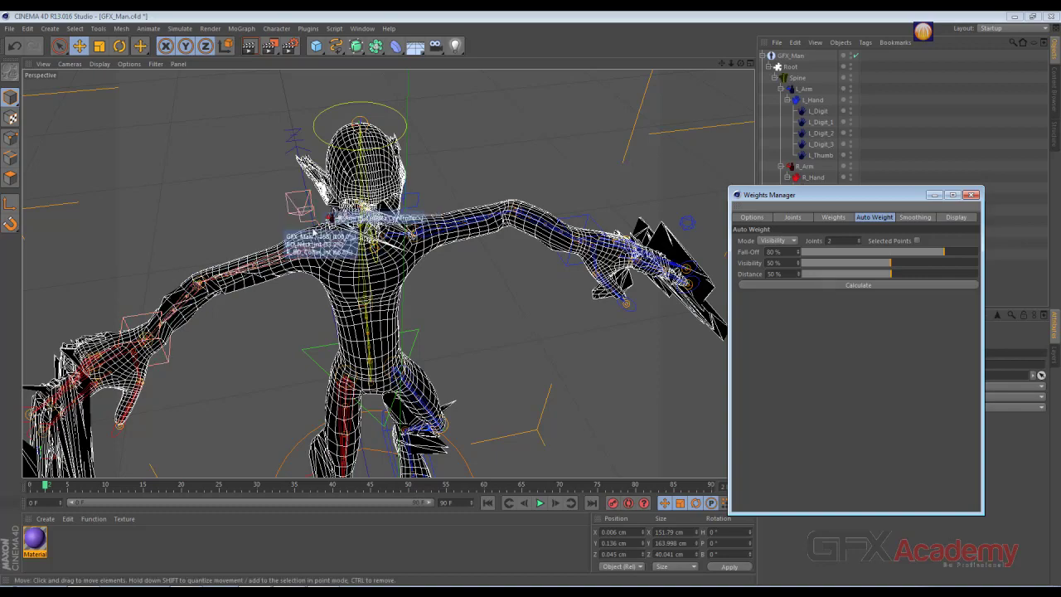
mouse_move(263, 334)
left_mouse_down("alt")
mouse_move(389, 276)
mouse_move(372, 171)
mouse_move(286, 250)
mouse_move(547, 259)
left_mouse_up("alt")
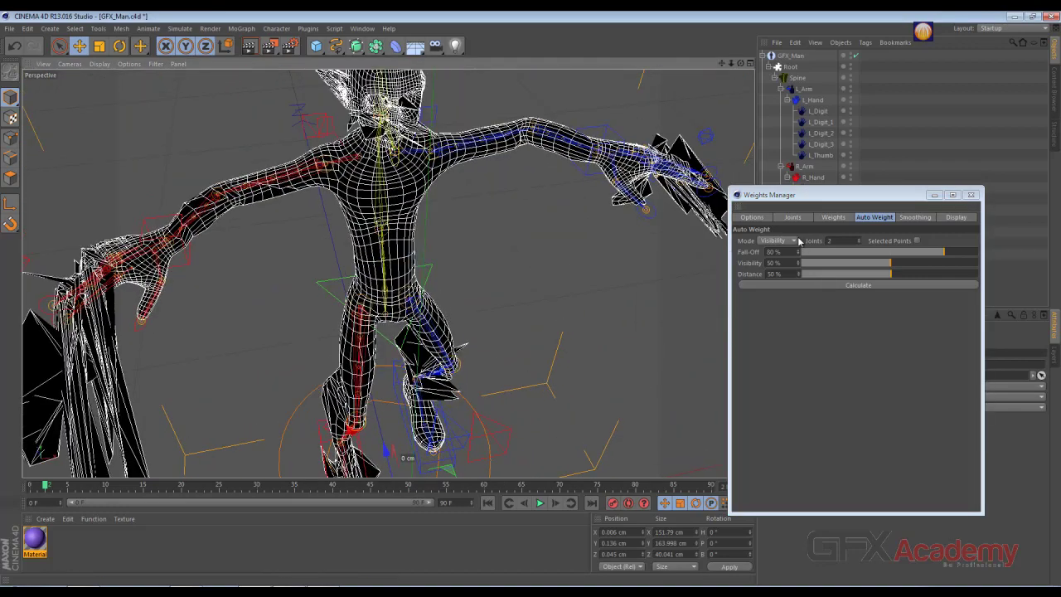
key("ctrl+z")
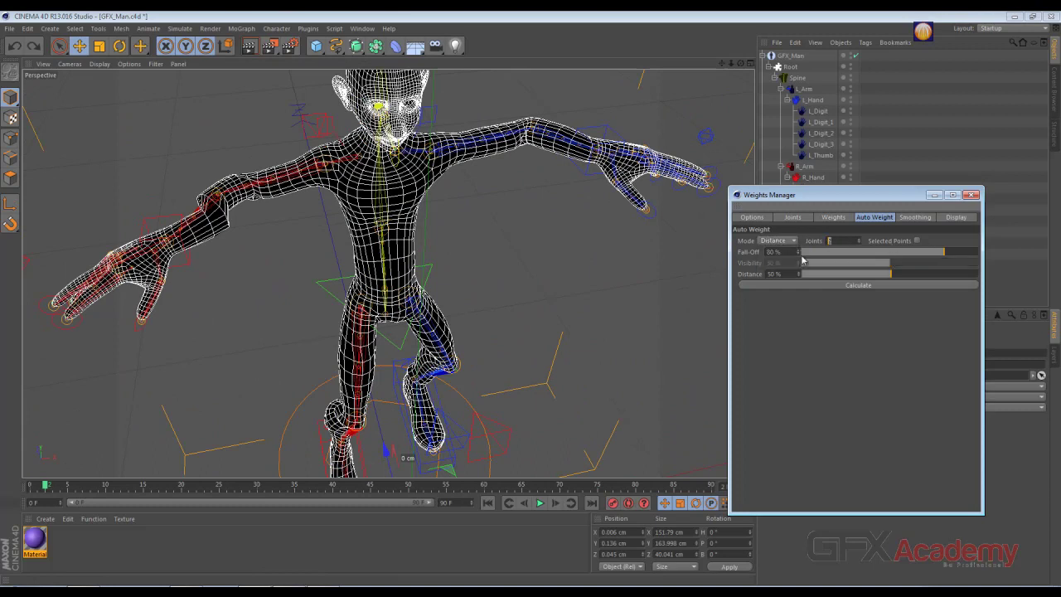
Step: Recalculate Distance-mode weights, then raise the R_Hand controller and lower the right arm
left_click(836, 286)
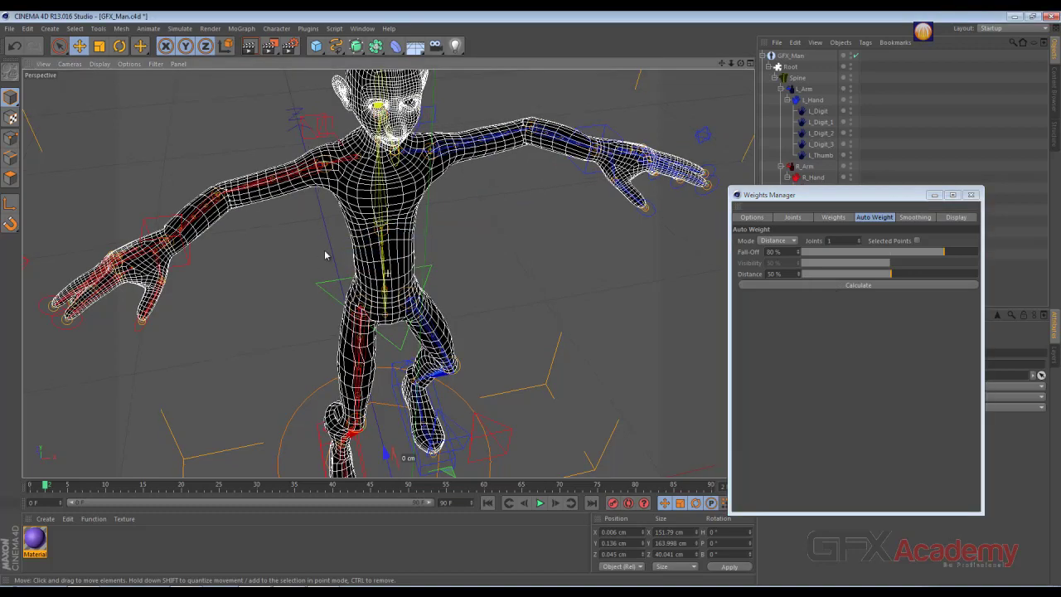
mouse_move(324, 254)
left_mouse_down("alt")
mouse_move(472, 190)
mouse_move(690, 235)
left_mouse_up("alt")
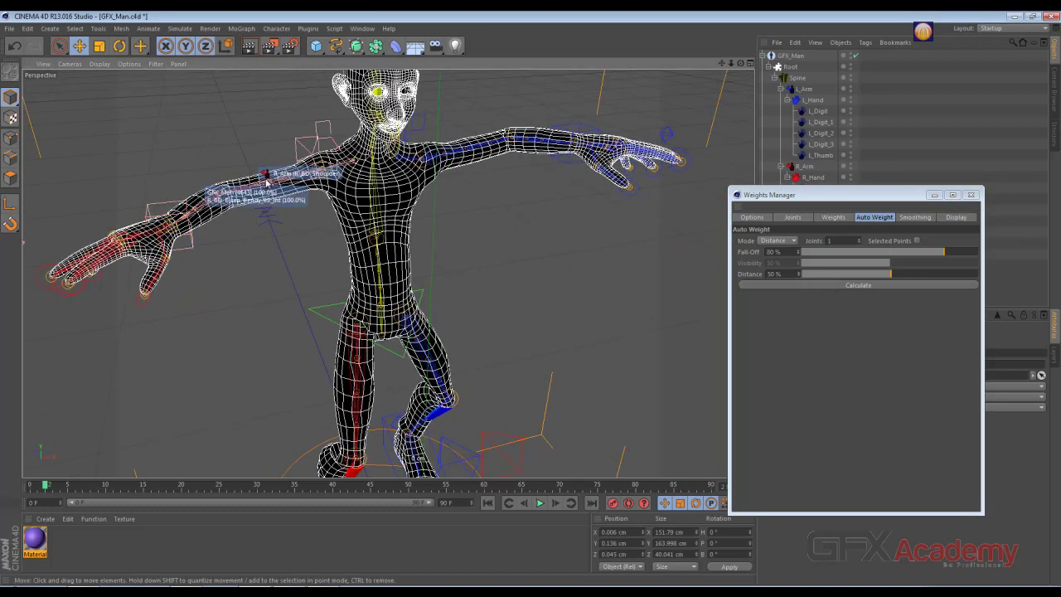
mouse_move(301, 242)
left_mouse_down("alt")
mouse_move(344, 254)
mouse_move(318, 209)
left_mouse_up("alt")
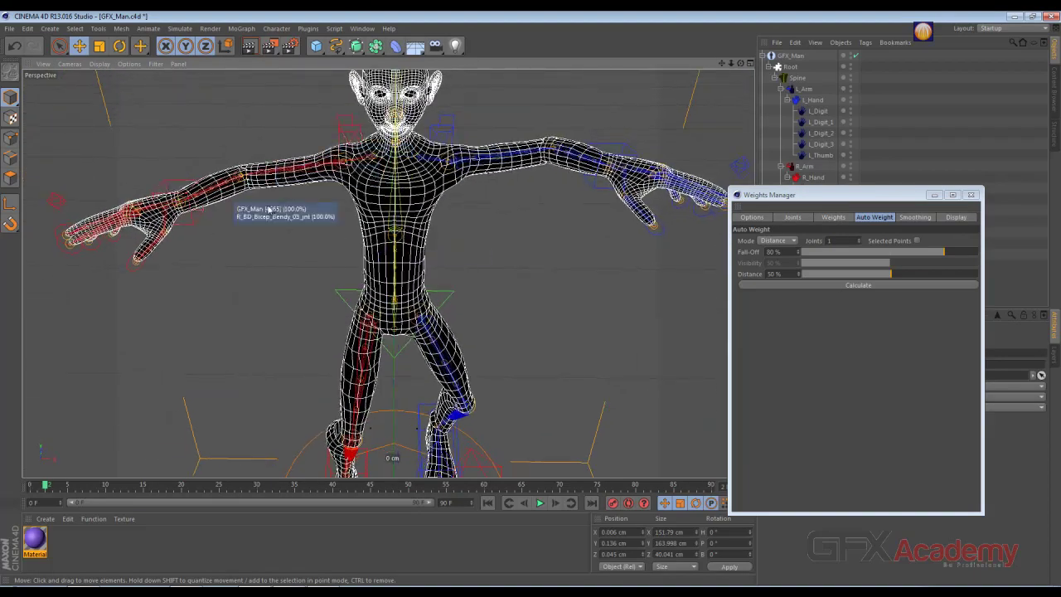
left_click(203, 226)
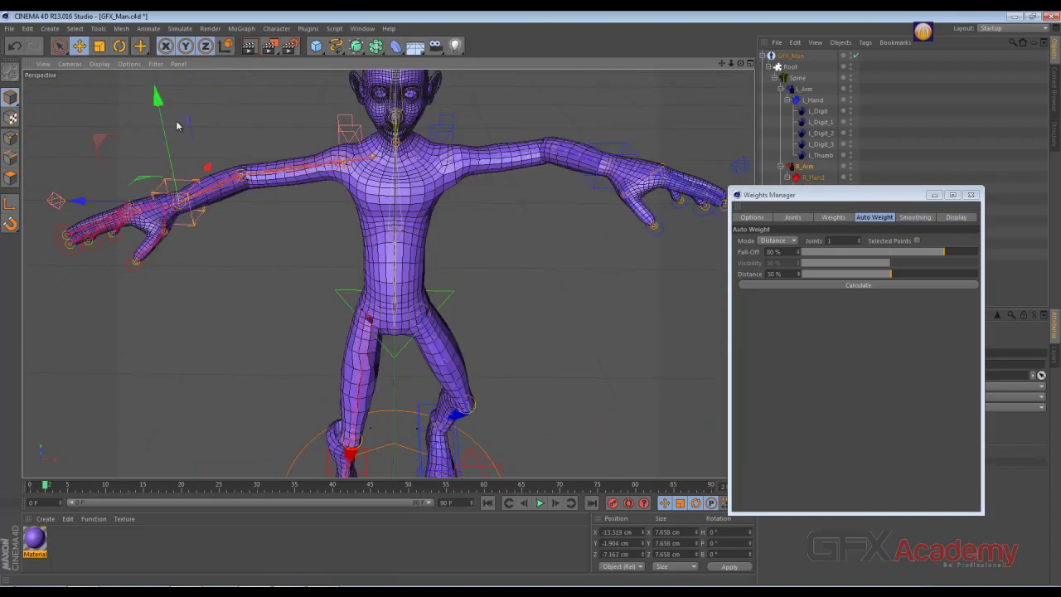
left_click_drag(179, 200, 195, 116)
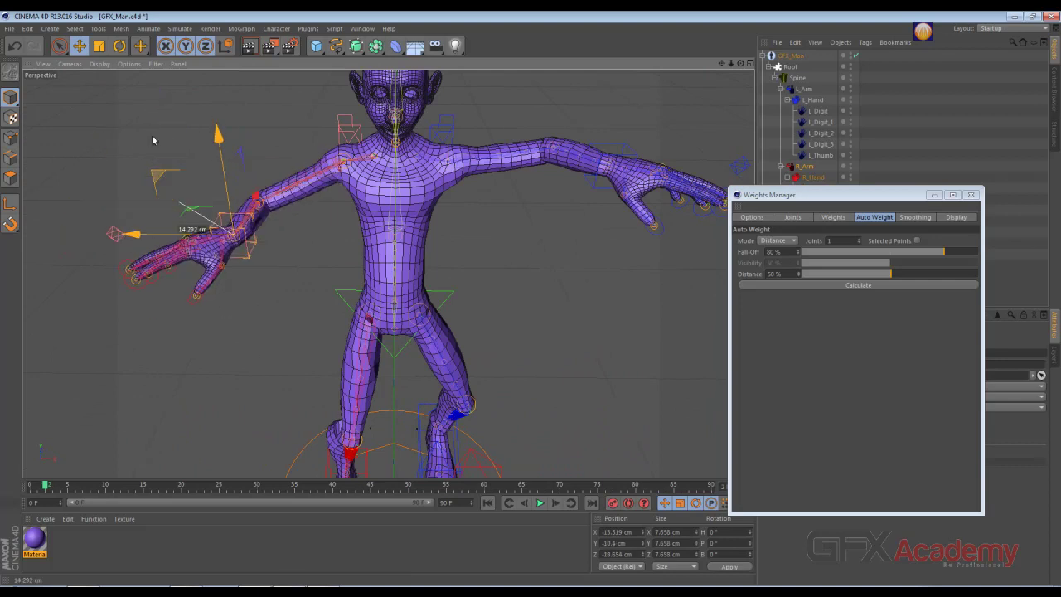
mouse_move(531, 303)
left_mouse_down()
mouse_move(155, 187)
mouse_move(203, 300)
left_mouse_up()
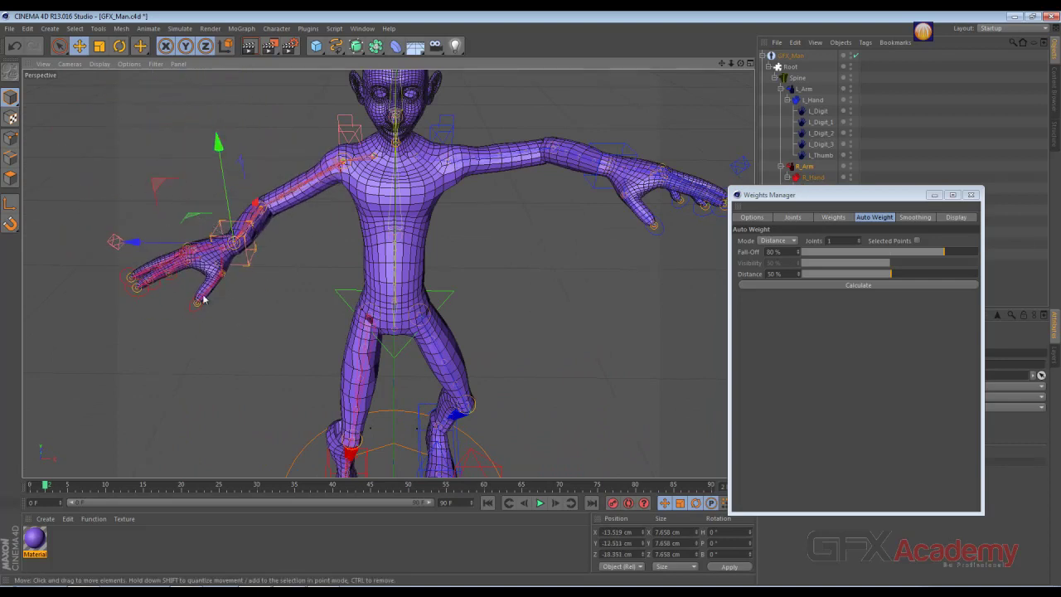
Step: Slide the rig along X and undo it, then twist the left hand around its arm
left_click(448, 302)
mouse_move(301, 320)
left_mouse_down()
mouse_move(353, 317)
mouse_move(240, 317)
mouse_move(311, 319)
mouse_move(421, 292)
left_mouse_up()
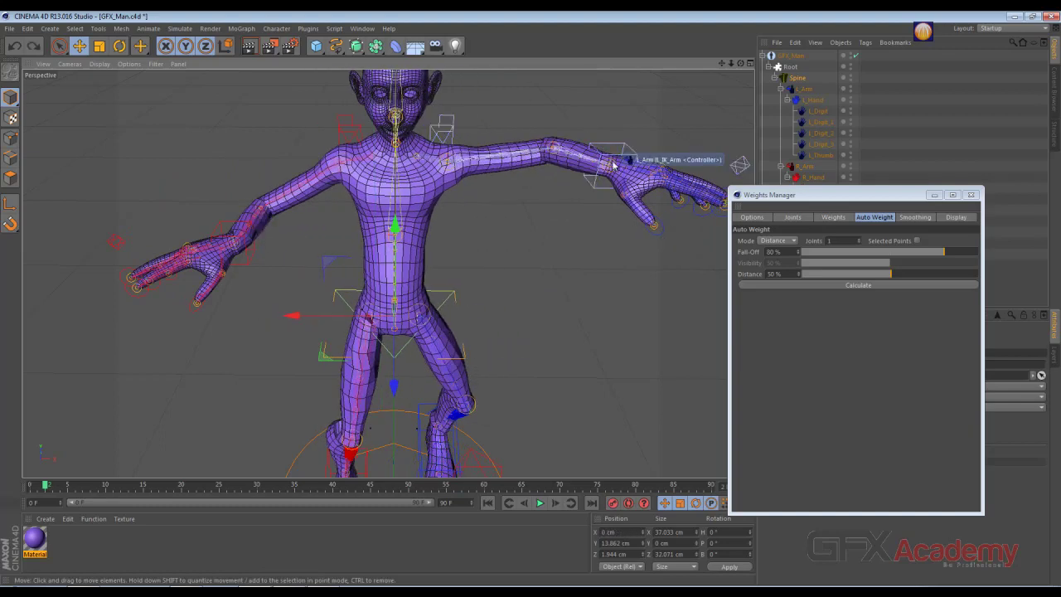
key("ctrl+z")
left_click(628, 156)
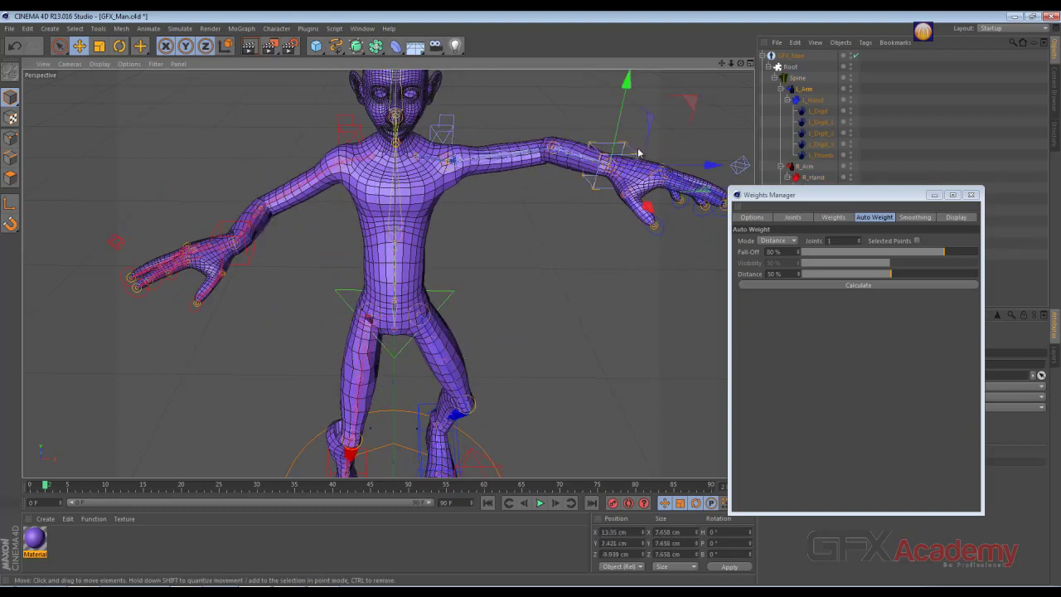
key("r")
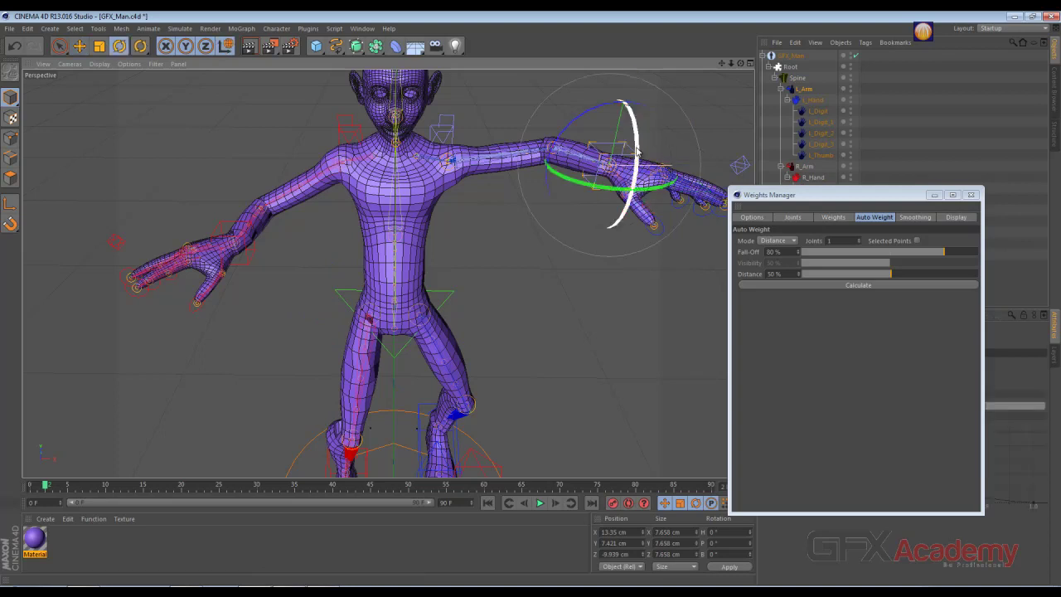
mouse_move(627, 199)
left_mouse_down()
mouse_move(555, 172)
mouse_move(657, 177)
mouse_move(604, 161)
mouse_move(666, 170)
mouse_move(669, 76)
left_mouse_up()
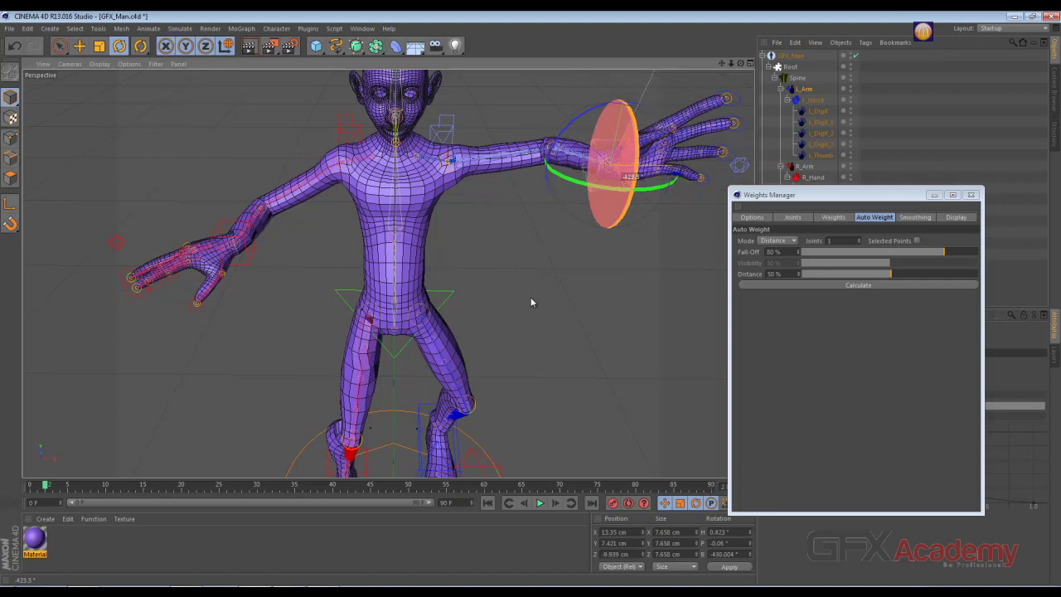
Step: Keep rotating the left hand controller, turning it sideways, inward and downward
mouse_move(669, 76)
left_mouse_down()
mouse_move(673, 266)
mouse_move(585, 251)
left_mouse_up()
mouse_move(478, 232)
left_mouse_down("alt")
mouse_move(433, 240)
mouse_move(457, 258)
mouse_move(378, 300)
left_mouse_up("alt")
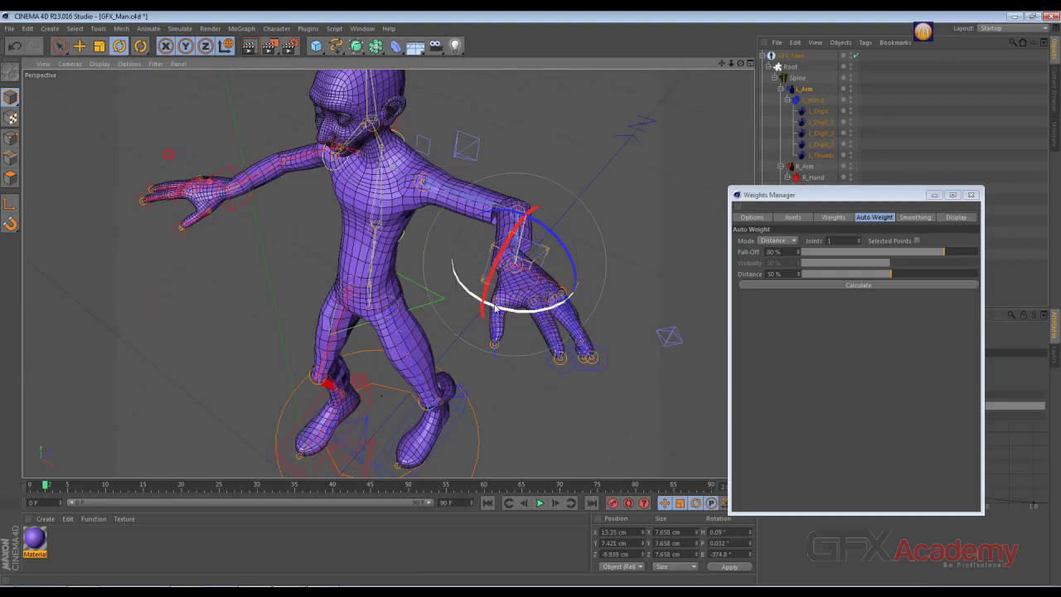
mouse_move(496, 308)
left_mouse_down()
mouse_move(478, 305)
mouse_move(489, 286)
left_mouse_up()
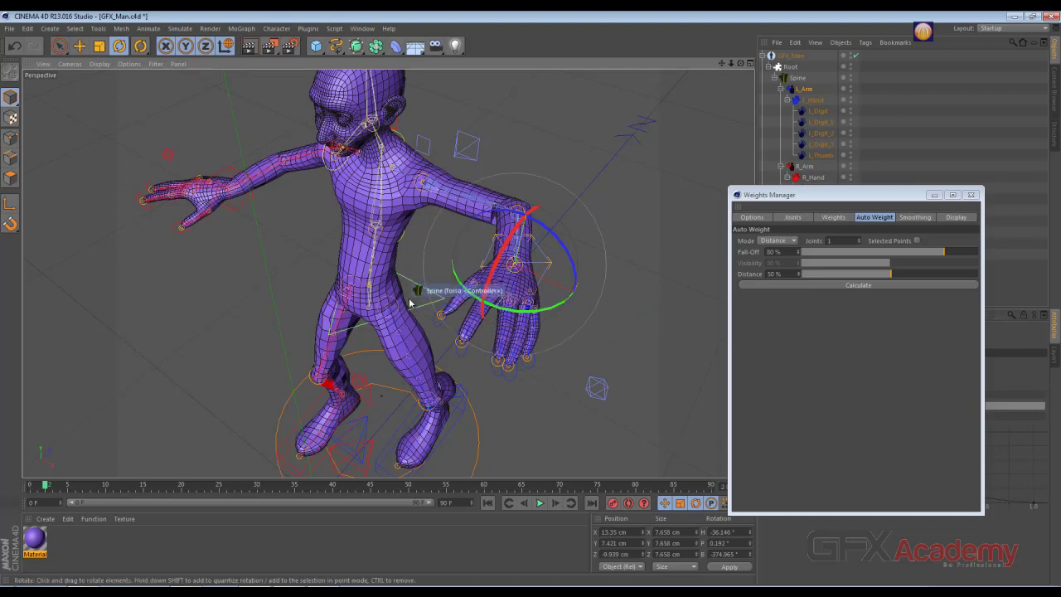
left_click_drag(414, 296, 510, 287, "alt")
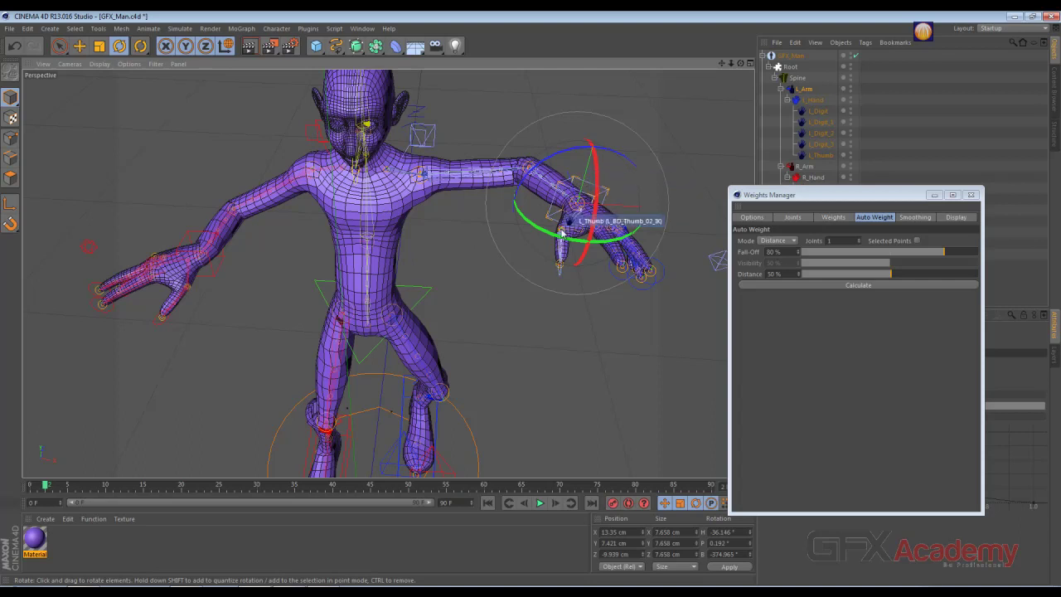
mouse_move(550, 235)
left_mouse_down()
mouse_move(606, 157)
mouse_move(594, 147)
left_mouse_up()
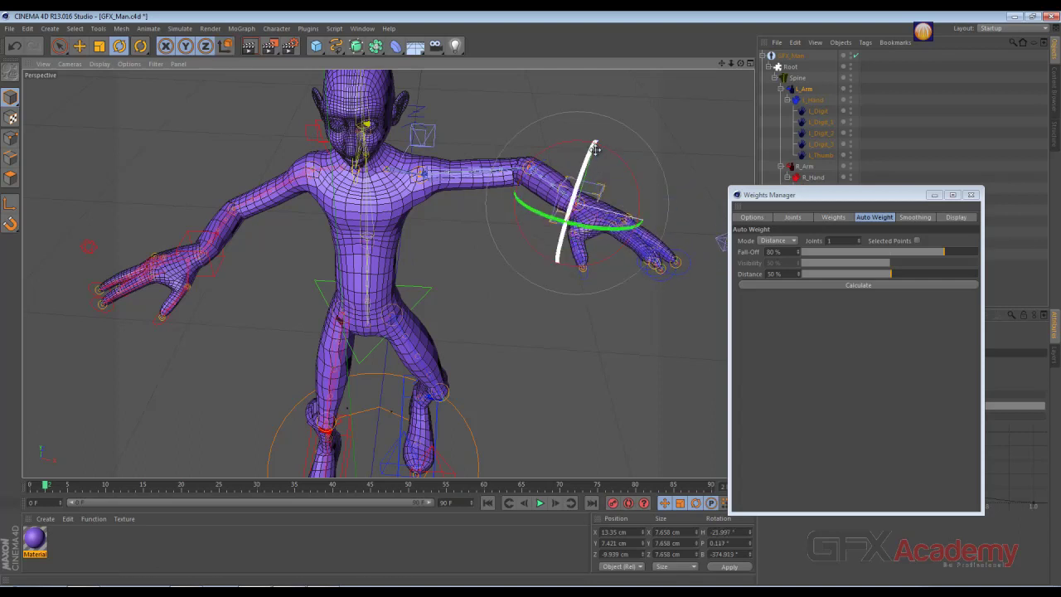
Step: Lower the left hand beside the hip to about Y -2.689 cm and show the Weights page
key("e")
mouse_move(608, 100)
left_mouse_down()
mouse_move(594, 179)
mouse_move(605, 204)
mouse_move(621, 154)
mouse_move(609, 124)
mouse_move(599, 133)
left_mouse_up()
mouse_move(350, 293)
left_mouse_down("alt")
mouse_move(224, 324)
mouse_move(296, 329)
mouse_move(491, 191)
left_mouse_up("alt")
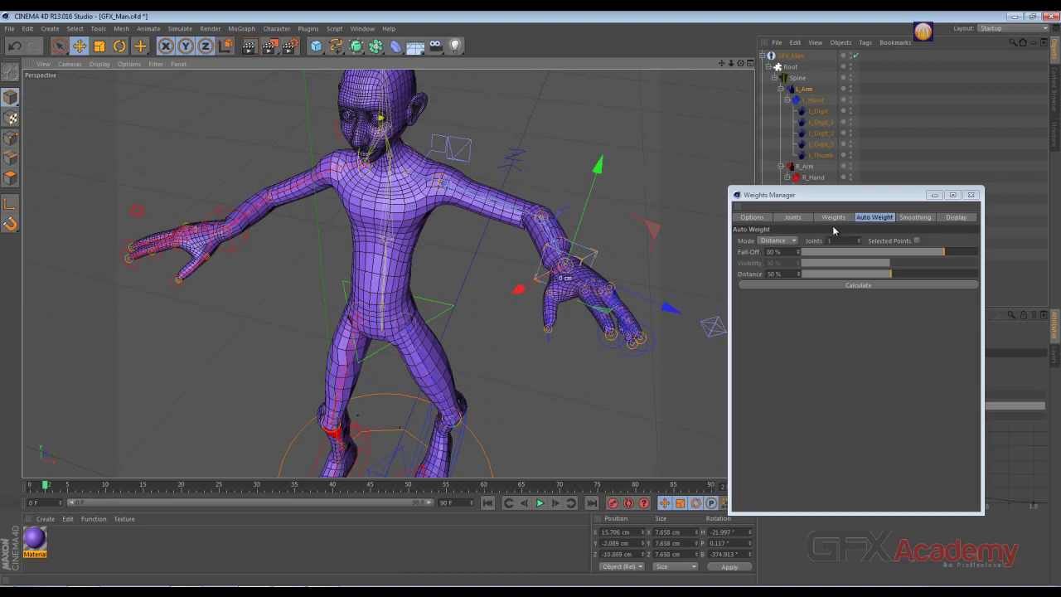
left_click(832, 218)
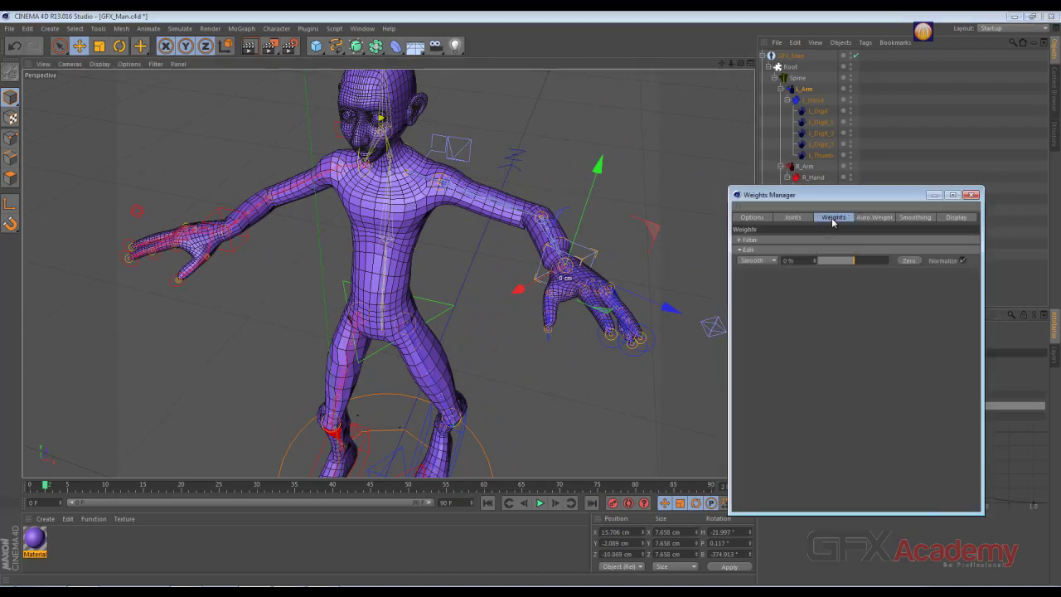
Step: Close the Weights Manager and briefly try the weight-painting tool before returning to Move
left_click(970, 195)
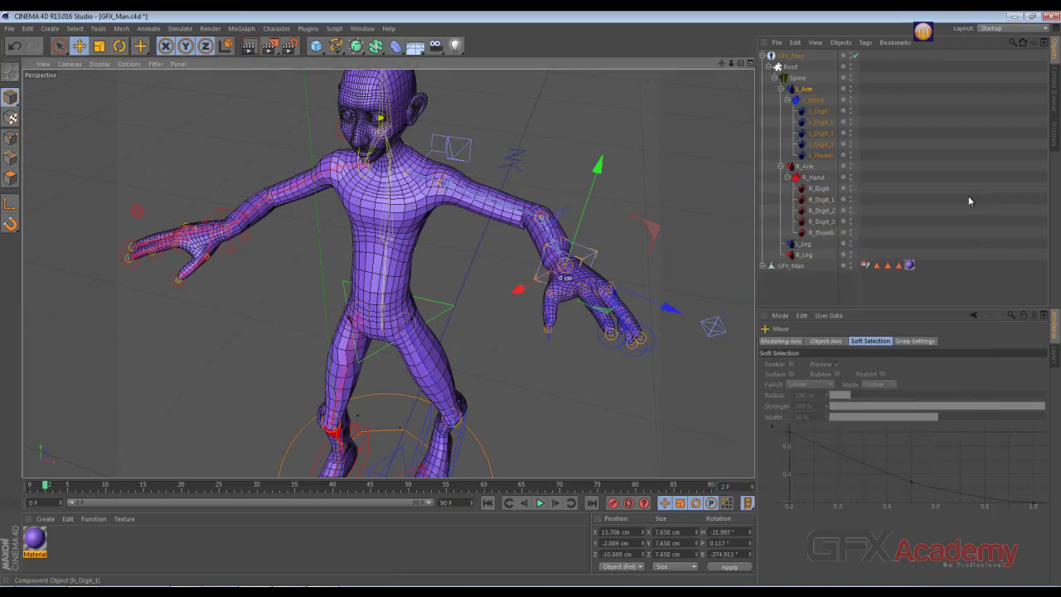
left_click(276, 29)
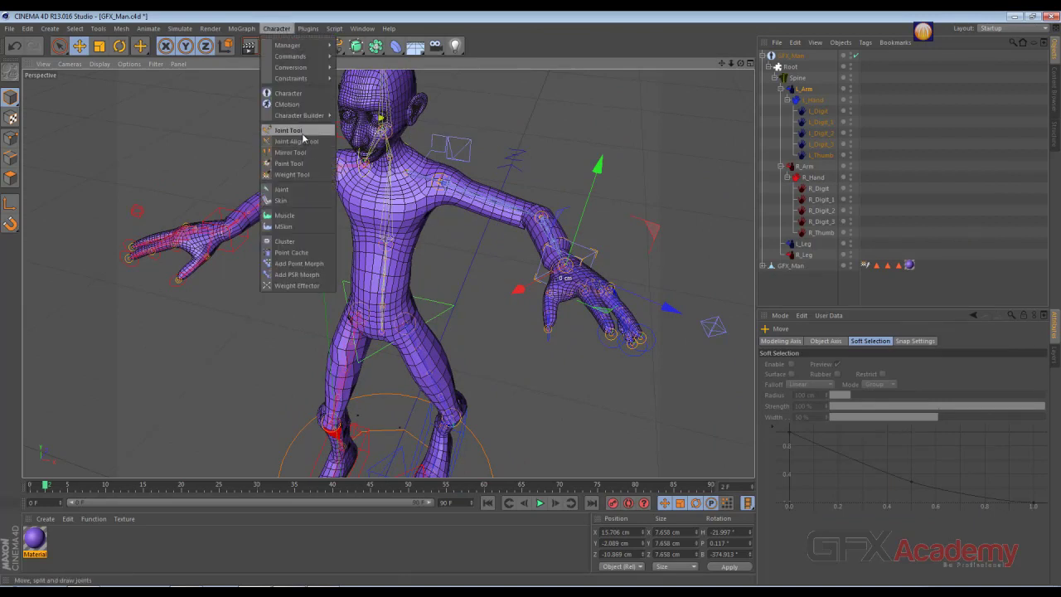
left_click(299, 175)
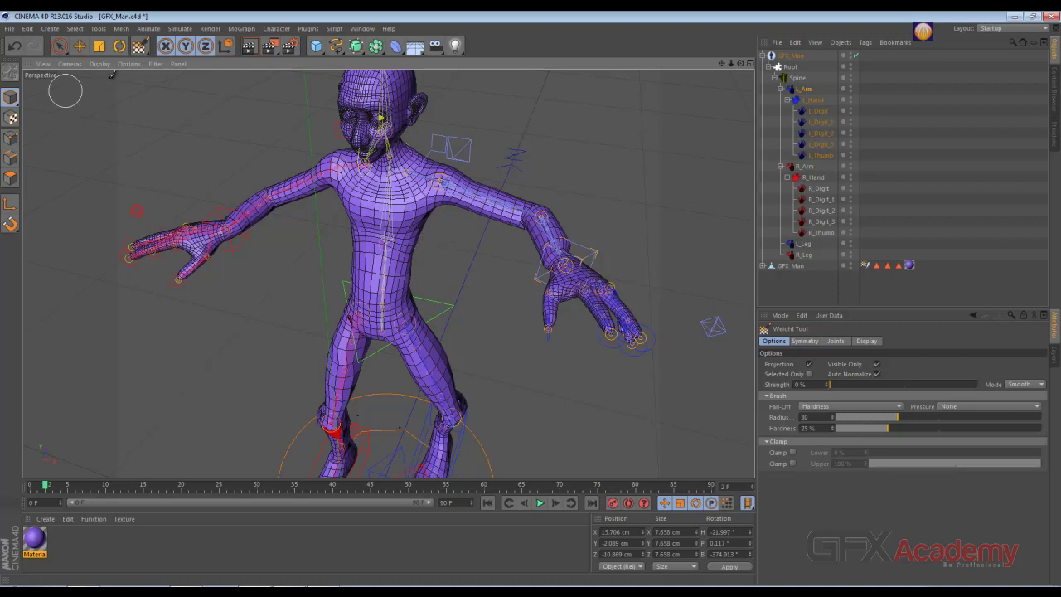
left_click(80, 47)
Step: Activate the Weight Tool on GFX_Man and display the L_Arm joint weights in colour
left_click(411, 228)
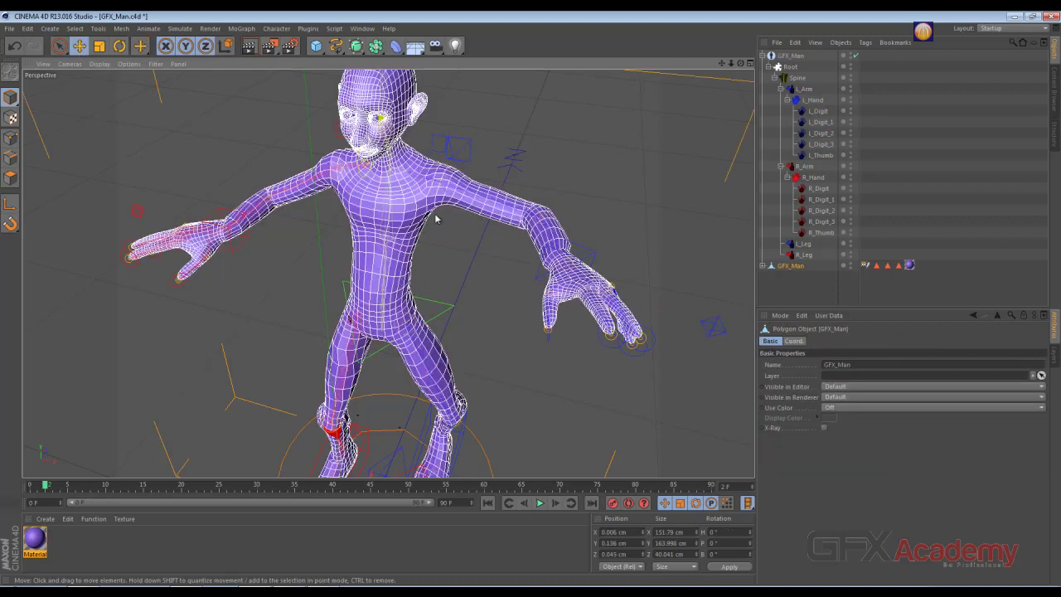
left_click(275, 28)
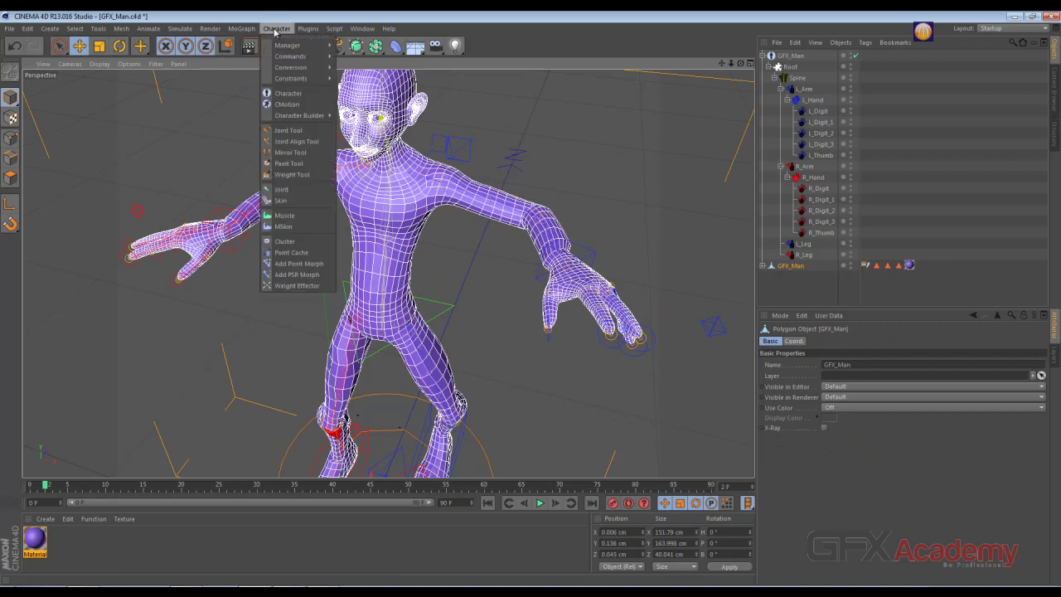
left_click(274, 31)
left_click_drag(143, 51, 154, 55)
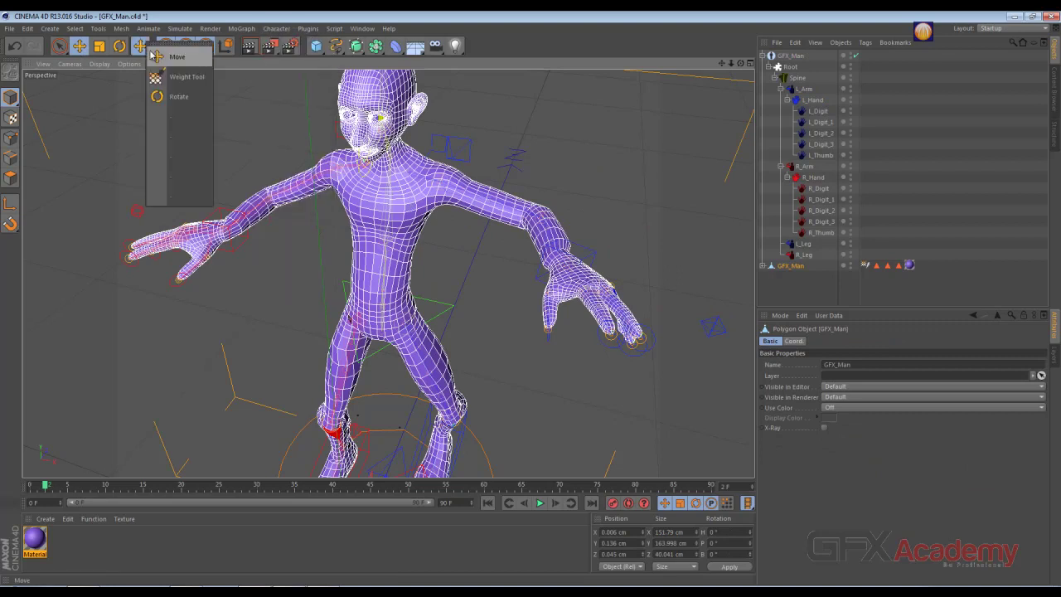
left_click(168, 74)
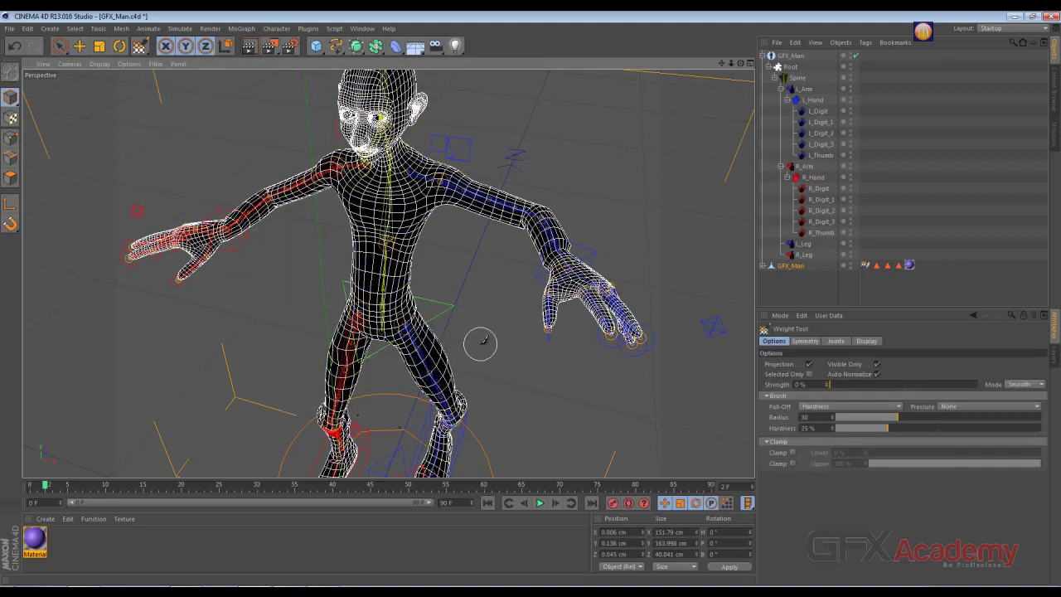
left_click_drag(523, 252, 492, 229, "alt")
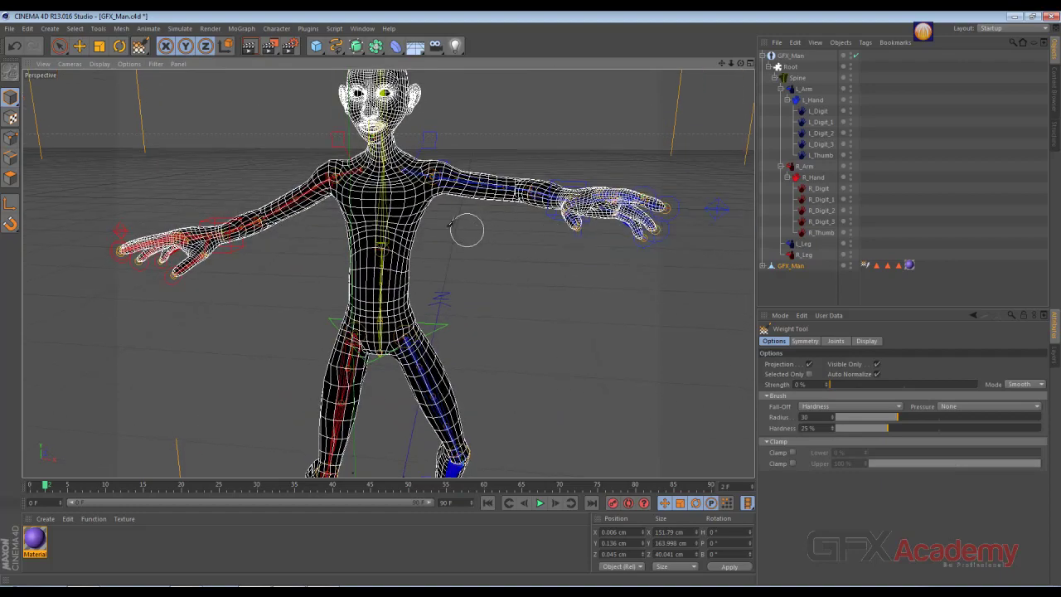
scroll(466, 231, "up", 1)
scroll(466, 234, "up", 1)
scroll(464, 236, "up", 1)
scroll(464, 239, "up", 2)
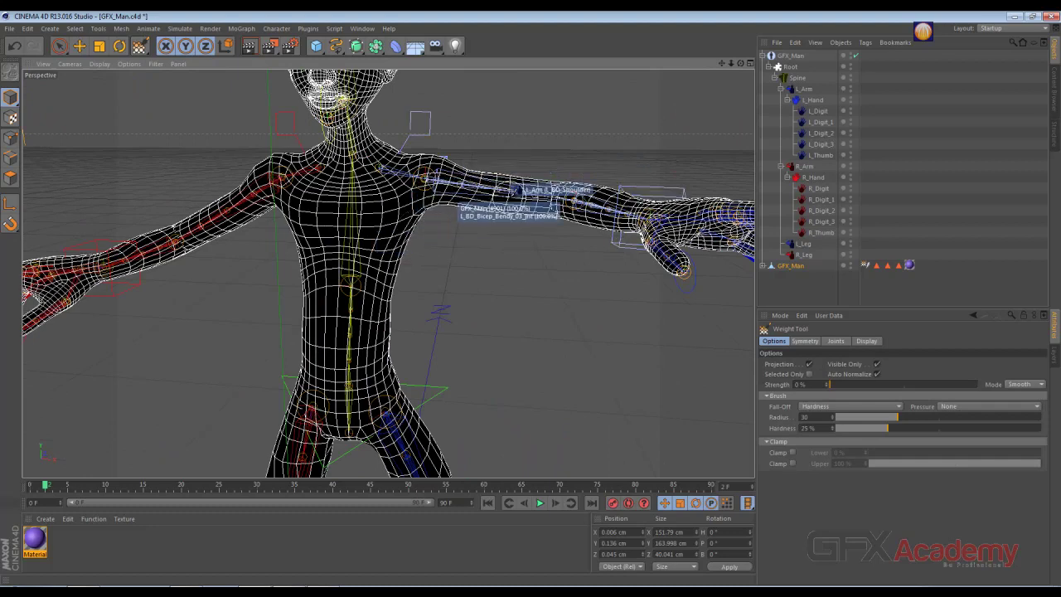
left_click(808, 91)
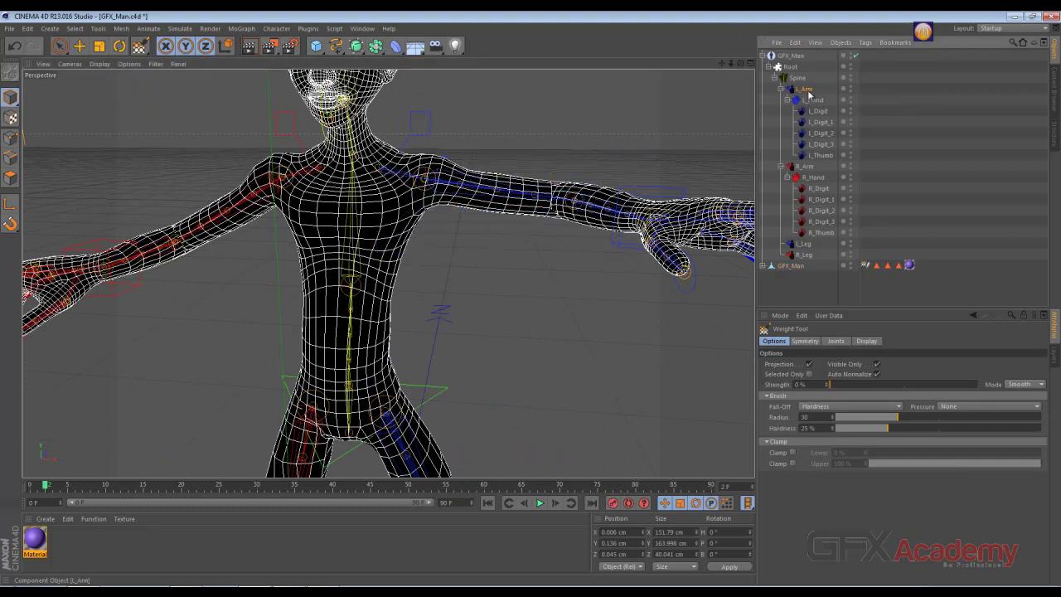
left_click_drag(613, 253, 581, 316, "alt")
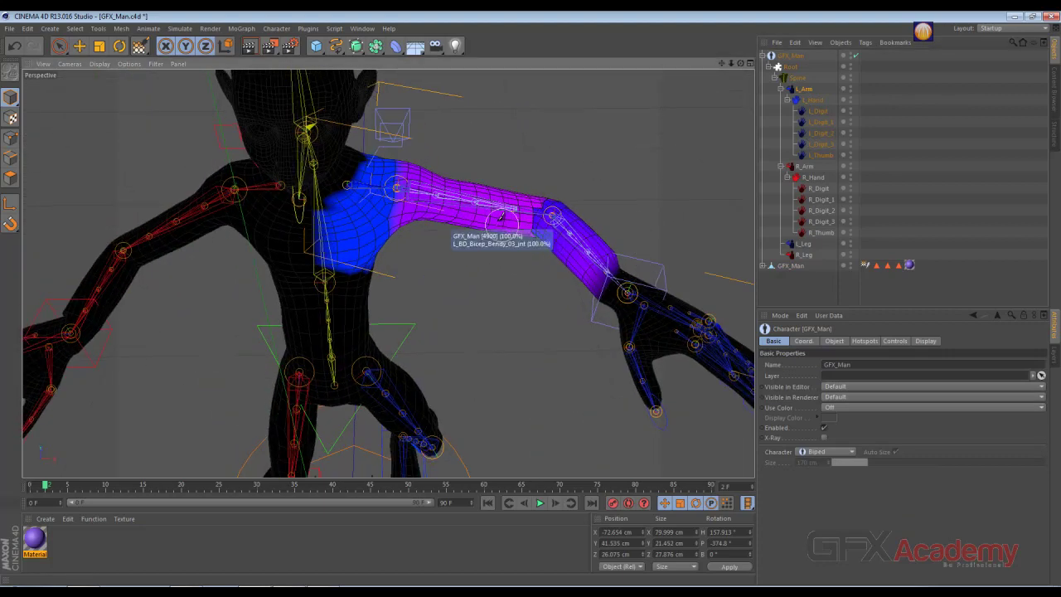
Step: Inspect the weight colouring of the left hand, left arm, thumb, L_Digit and right hand joints
left_click(824, 101)
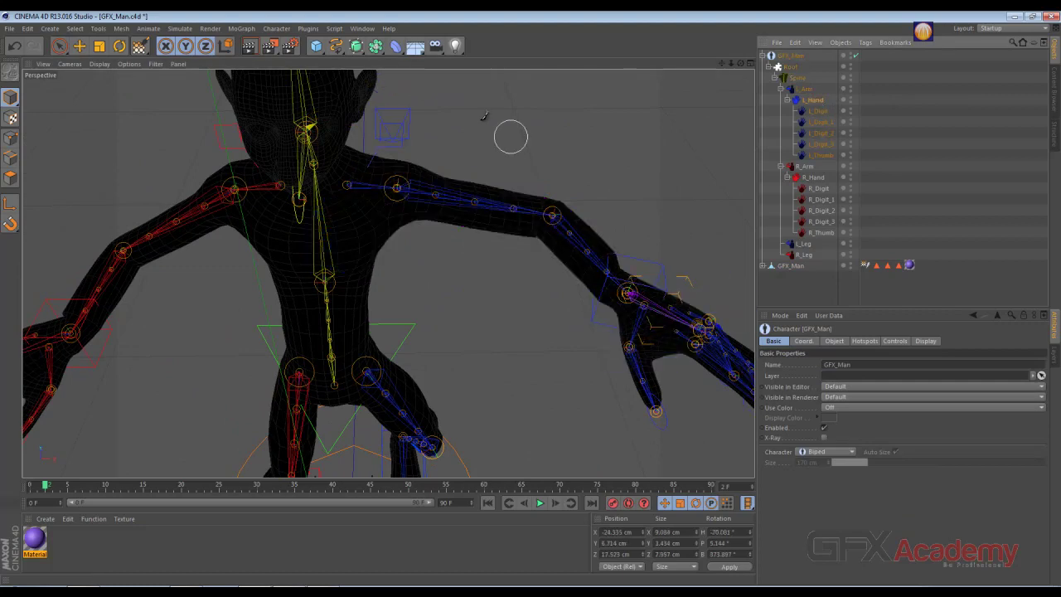
left_click(808, 89)
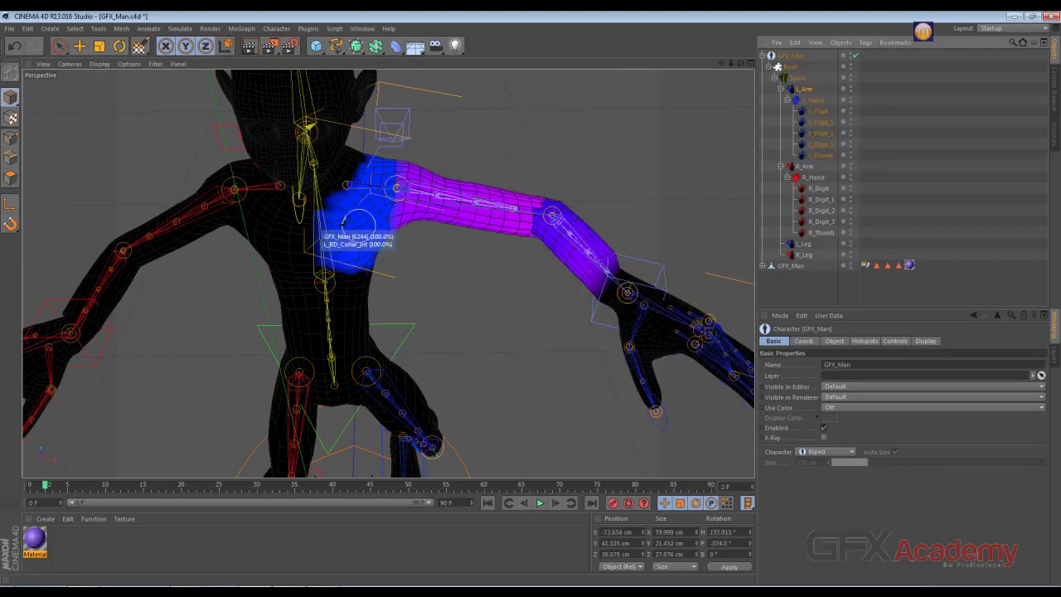
left_click_drag(437, 279, 473, 296, "alt")
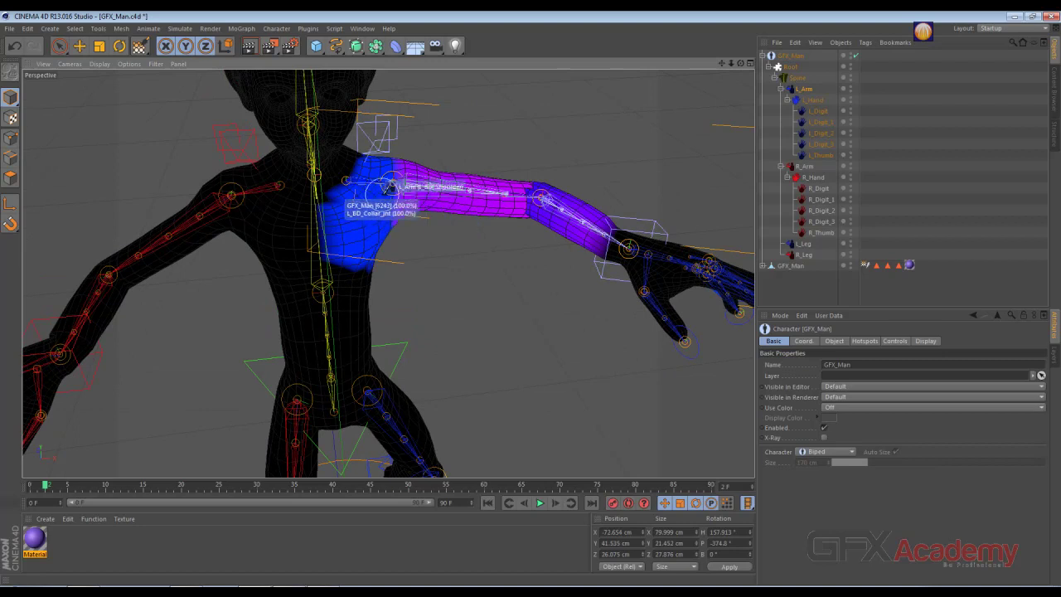
left_click(822, 156)
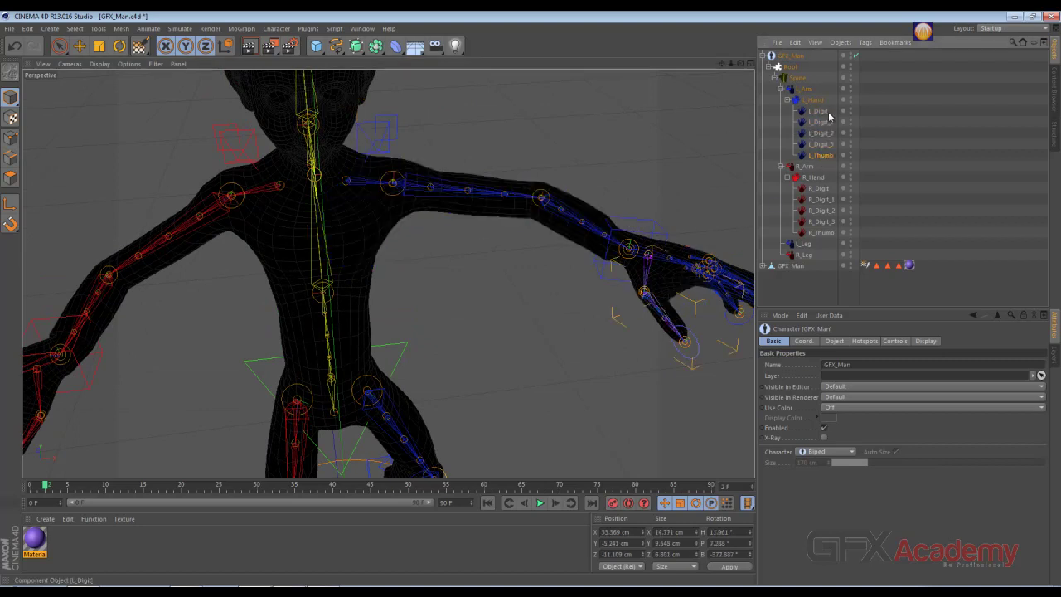
left_click(828, 113)
left_click(814, 178)
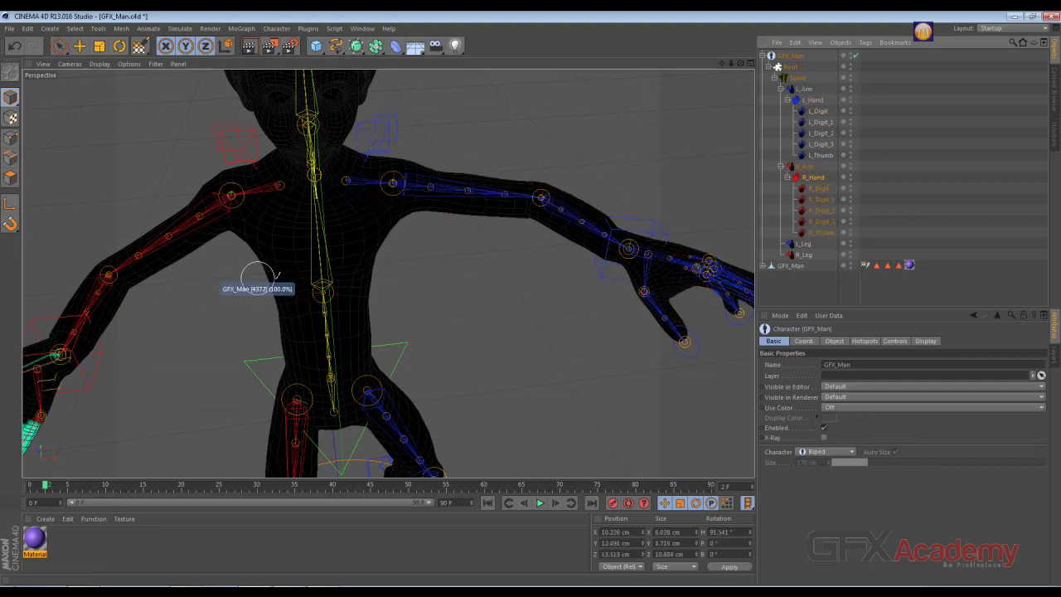
left_click_drag(236, 348, 261, 235, "alt")
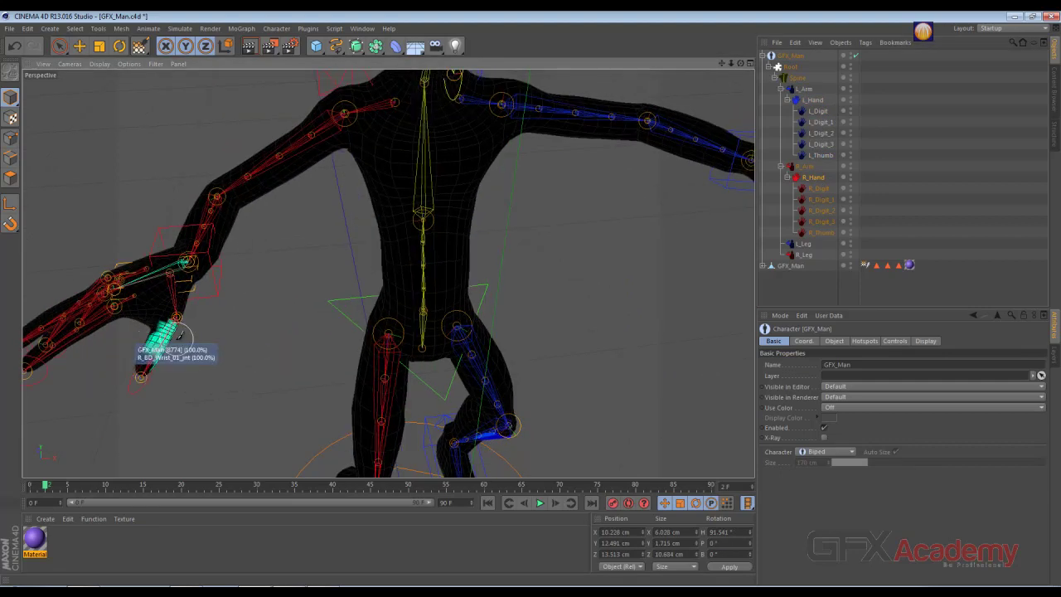
left_click_drag(527, 234, 503, 257, "alt")
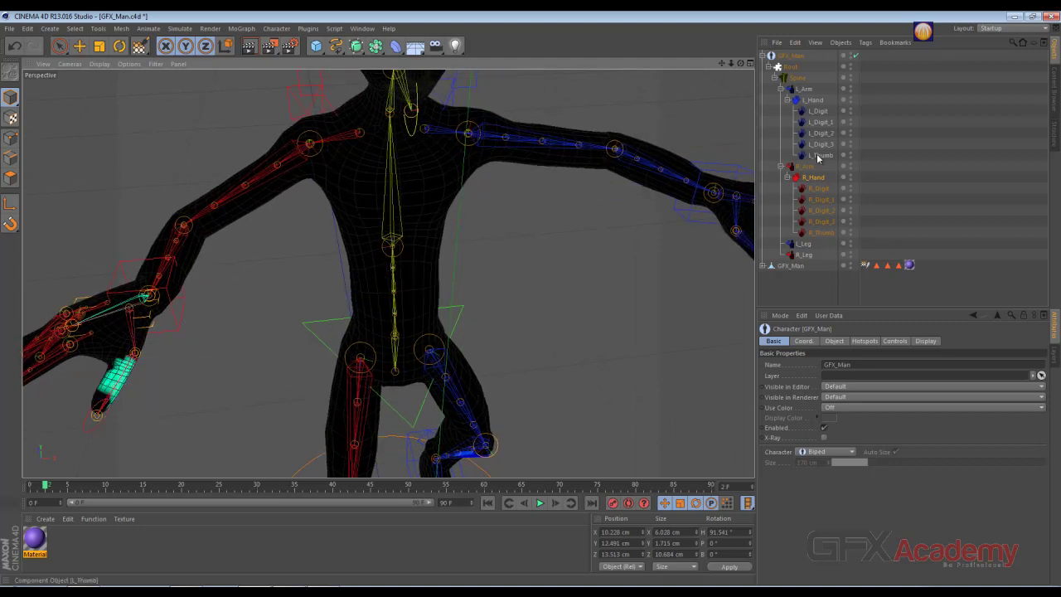
left_click(814, 101)
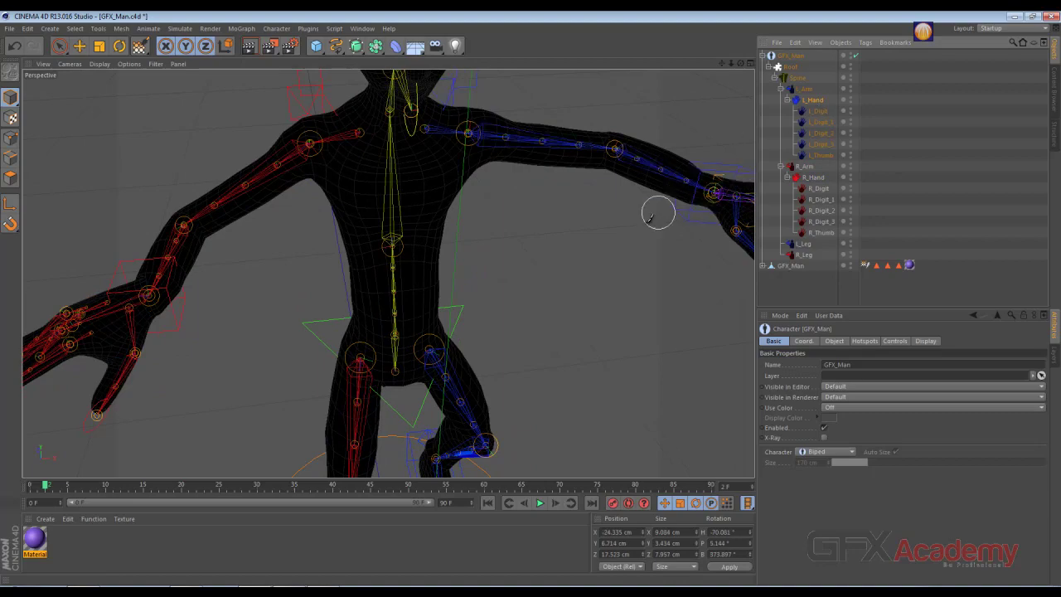
left_click_drag(656, 210, 477, 240, "alt")
mouse_move(547, 257)
left_mouse_down("alt")
mouse_move(576, 207)
mouse_move(504, 237)
left_mouse_up("alt")
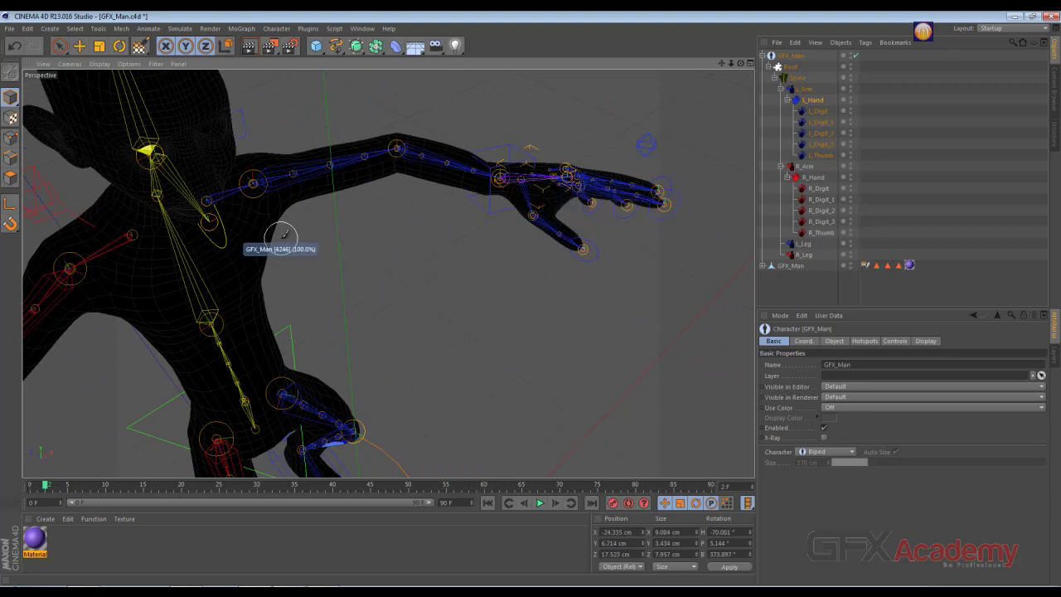
Step: Zoom out to frame the whole rig including the legs, then activate the Move tool
mouse_move(285, 234)
left_mouse_down("alt")
mouse_move(514, 294)
mouse_move(438, 249)
left_mouse_up("alt")
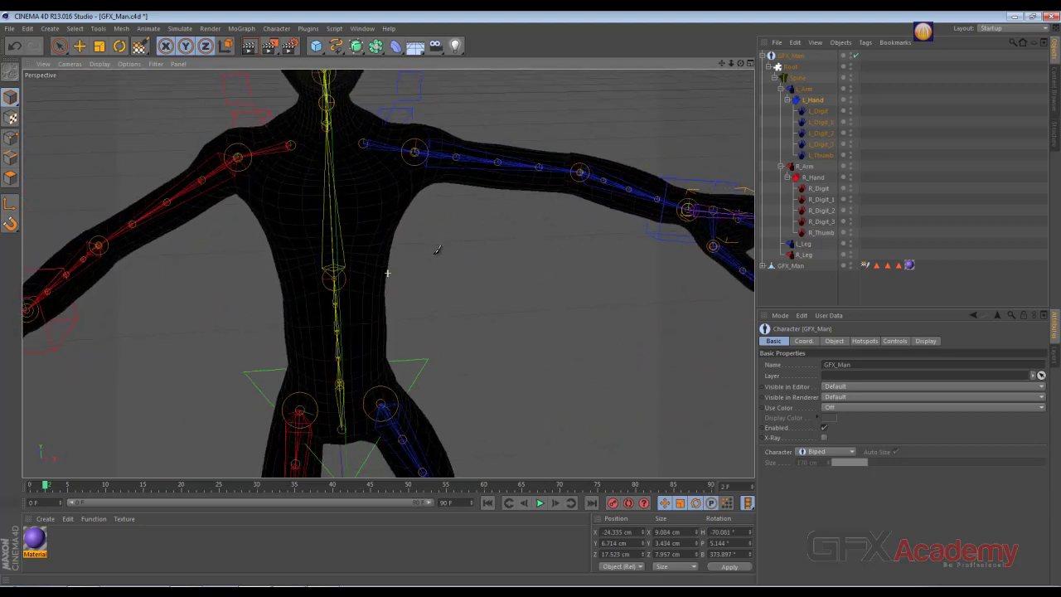
scroll(423, 249, "down", 2)
scroll(406, 249, "down", 2)
scroll(403, 244, "down", 3)
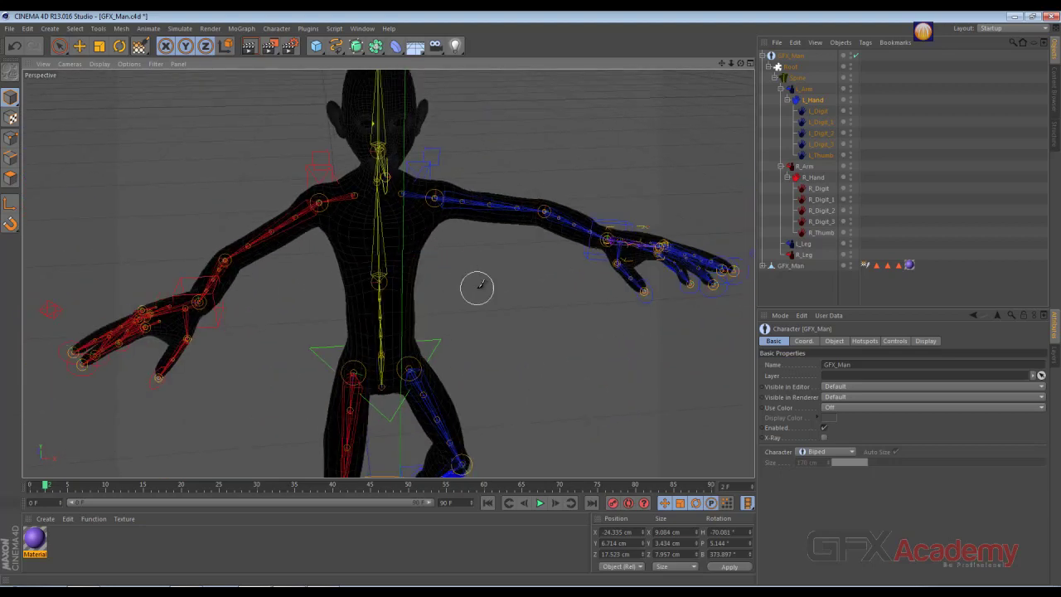
middle_click_drag(468, 358, 472, 264, "alt")
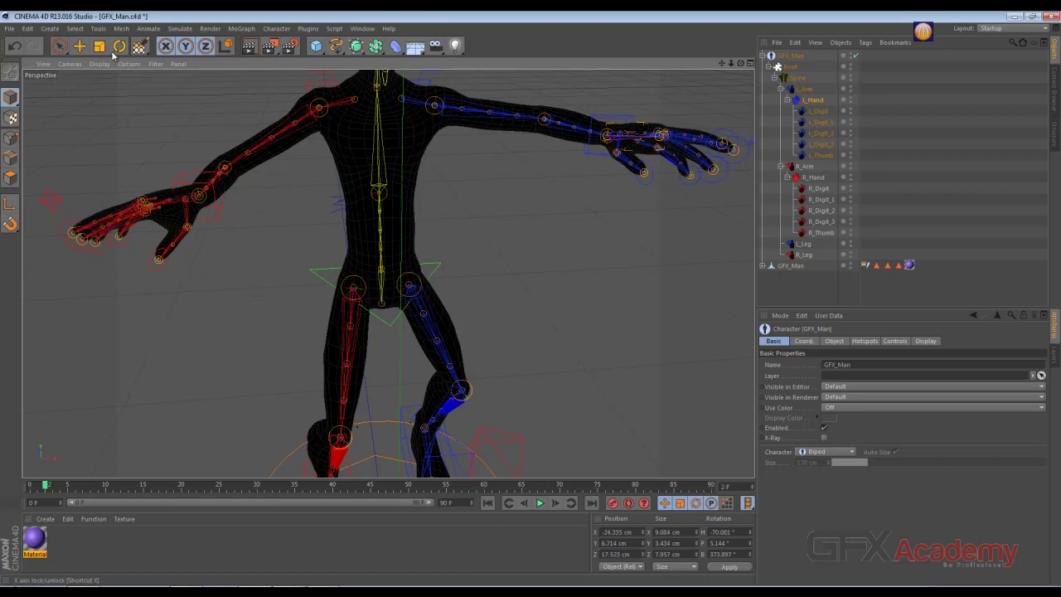
left_click(78, 47)
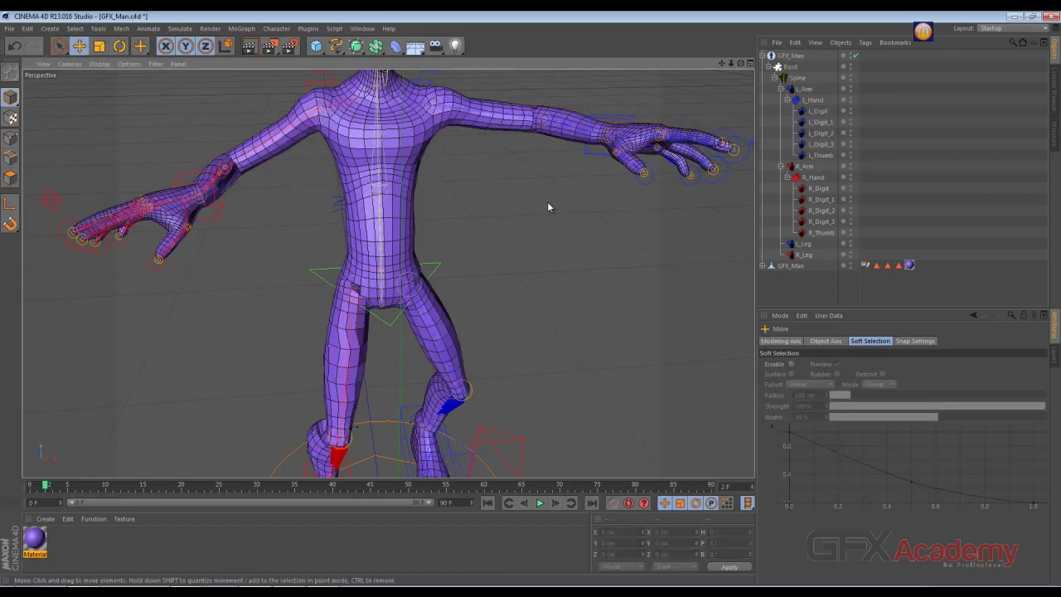
Step: Swing the right knee pole controller sideways along X
left_click(419, 135)
mouse_move(612, 280)
left_mouse_down("alt")
mouse_move(578, 307)
mouse_move(597, 314)
mouse_move(551, 372)
mouse_move(565, 324)
mouse_move(596, 360)
mouse_move(552, 308)
mouse_move(580, 343)
mouse_move(644, 343)
mouse_move(645, 334)
left_mouse_up("alt")
left_click(497, 313)
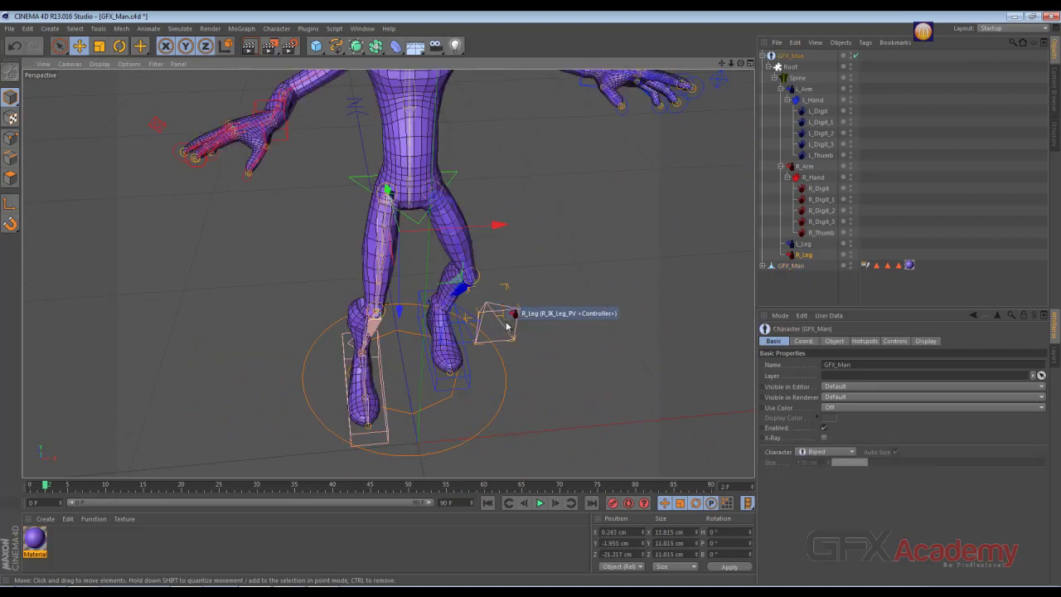
mouse_move(494, 230)
left_mouse_down()
mouse_move(433, 232)
mouse_move(499, 236)
left_mouse_up()
mouse_move(486, 350)
left_mouse_down("alt")
mouse_move(537, 339)
mouse_move(487, 311)
left_mouse_up("alt")
Step: Swing the left knee pole controller sideways, settling it at X 1.41 cm
left_click(488, 312)
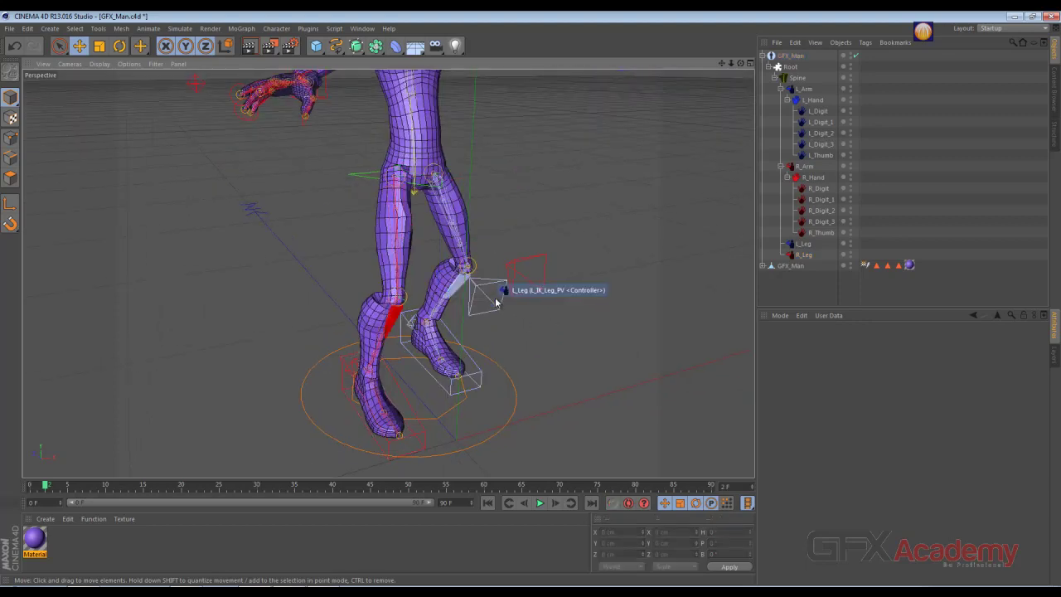
mouse_move(494, 307)
left_mouse_down("alt")
mouse_move(522, 328)
mouse_move(493, 326)
left_mouse_up("alt")
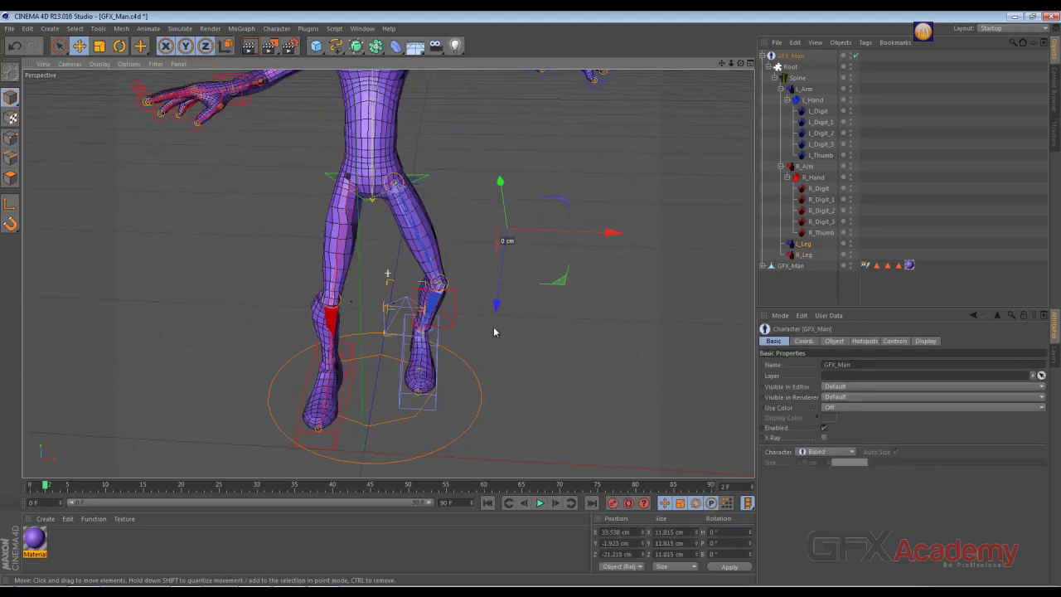
mouse_move(606, 232)
left_mouse_down()
mouse_move(486, 232)
mouse_move(509, 234)
mouse_move(495, 236)
left_mouse_up()
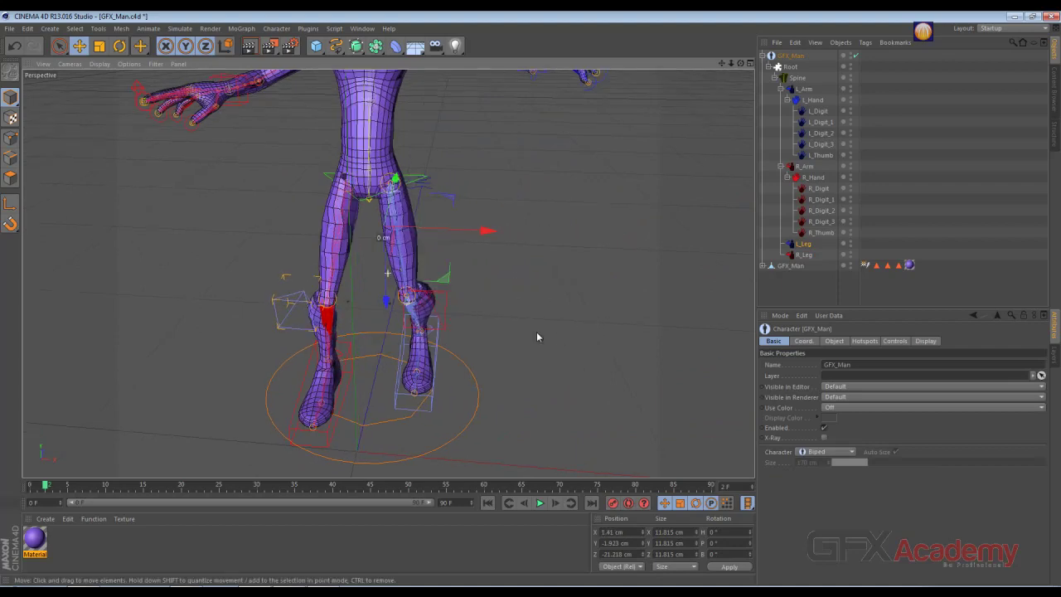
mouse_move(536, 331)
left_mouse_down("alt")
mouse_move(407, 317)
mouse_move(407, 266)
mouse_move(451, 310)
mouse_move(448, 298)
left_mouse_up("alt")
scroll(464, 279, "down", 3)
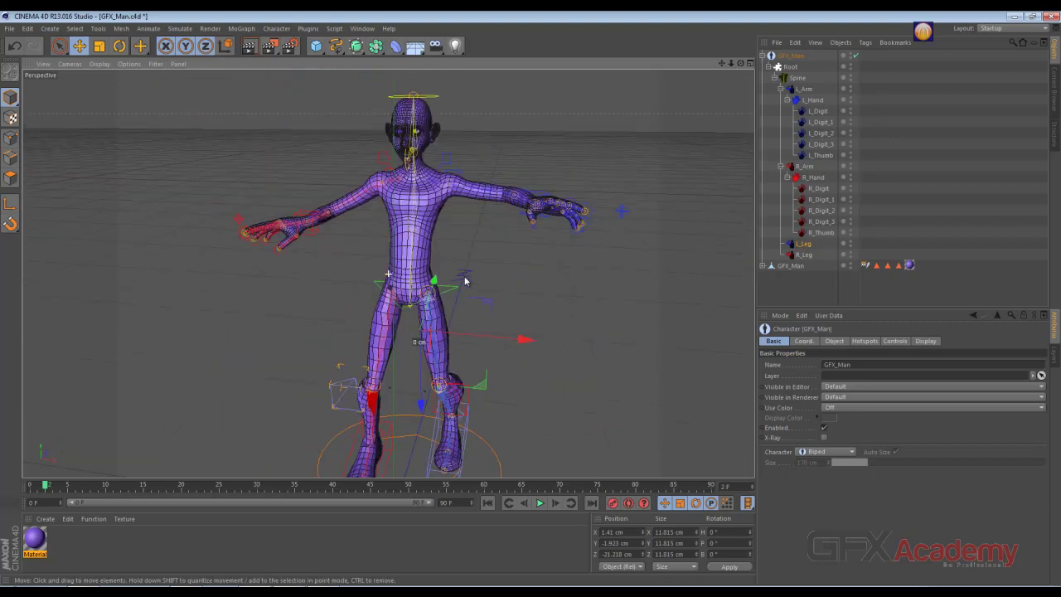
scroll(355, 229, "up", 1)
left_click_drag(441, 244, 355, 230, "alt")
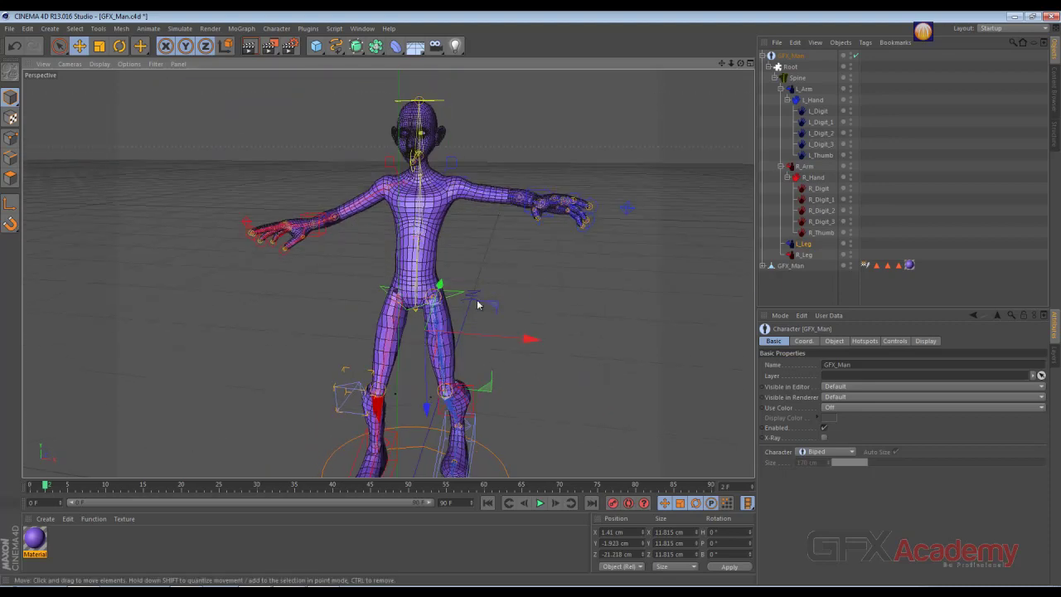
scroll(494, 411, "up", 2)
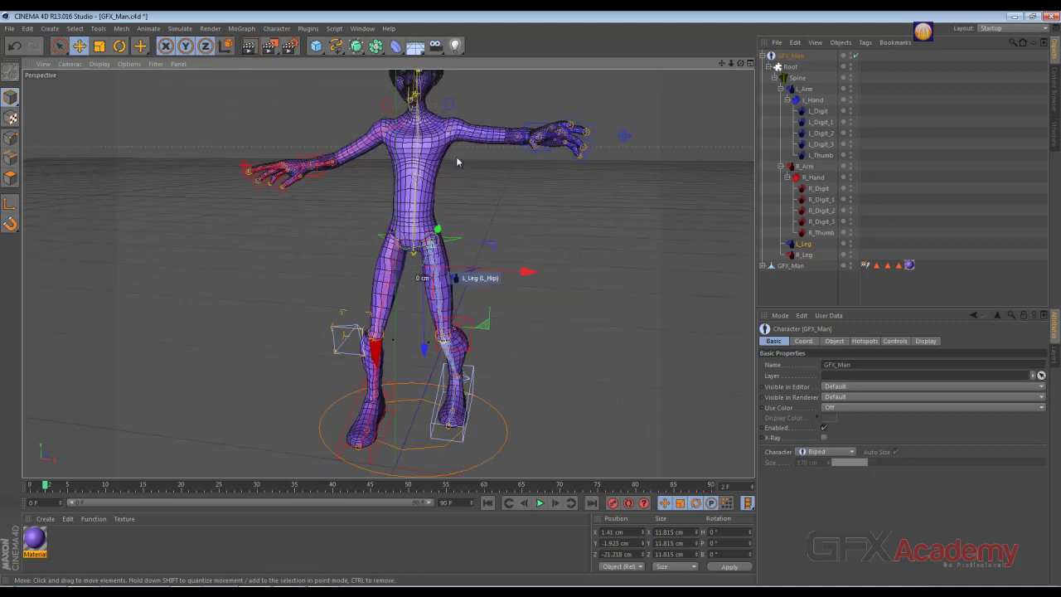
left_click(415, 112)
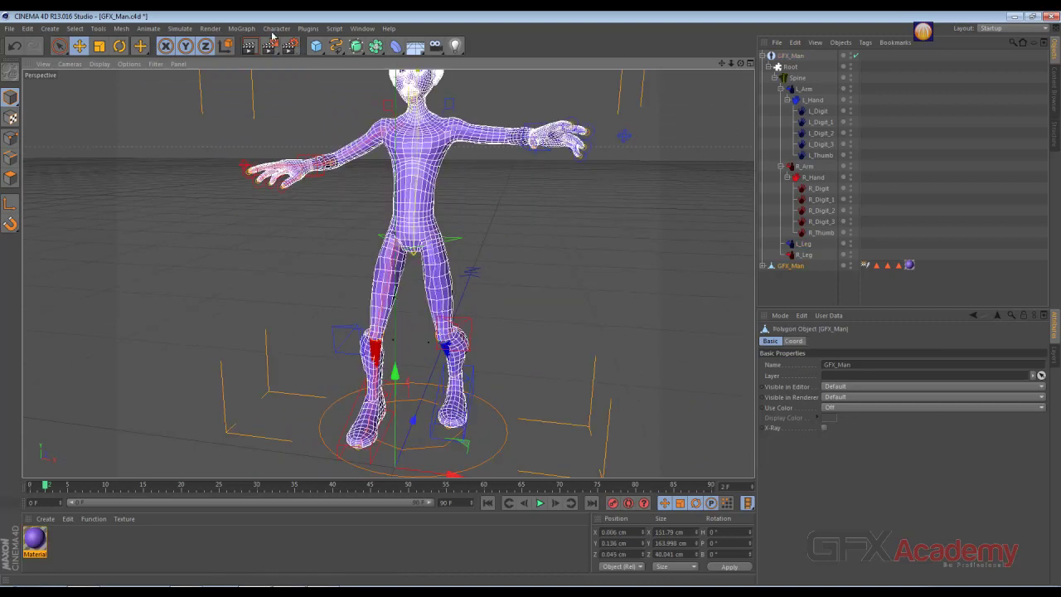
Step: Open the Weights Manager for the mesh on its Auto Weight settings
left_click(274, 30)
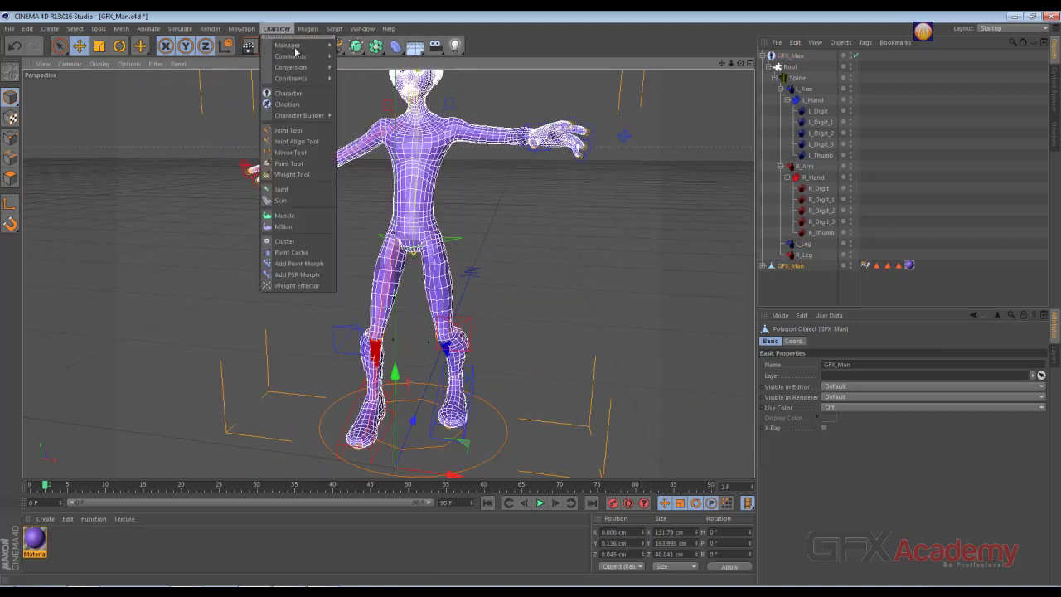
mouse_move(287, 44)
left_click(373, 51)
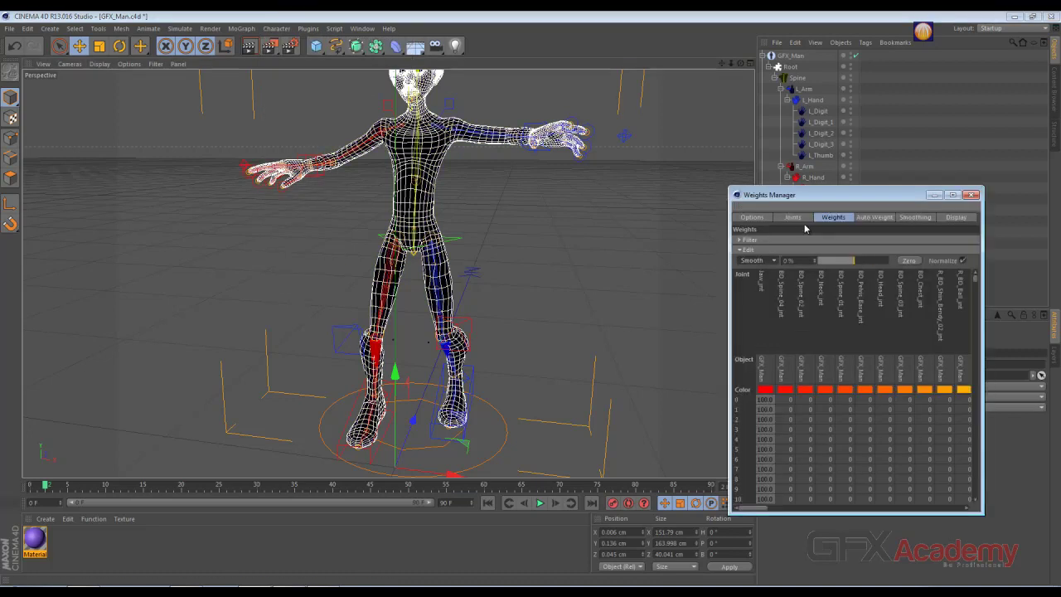
left_click(877, 219)
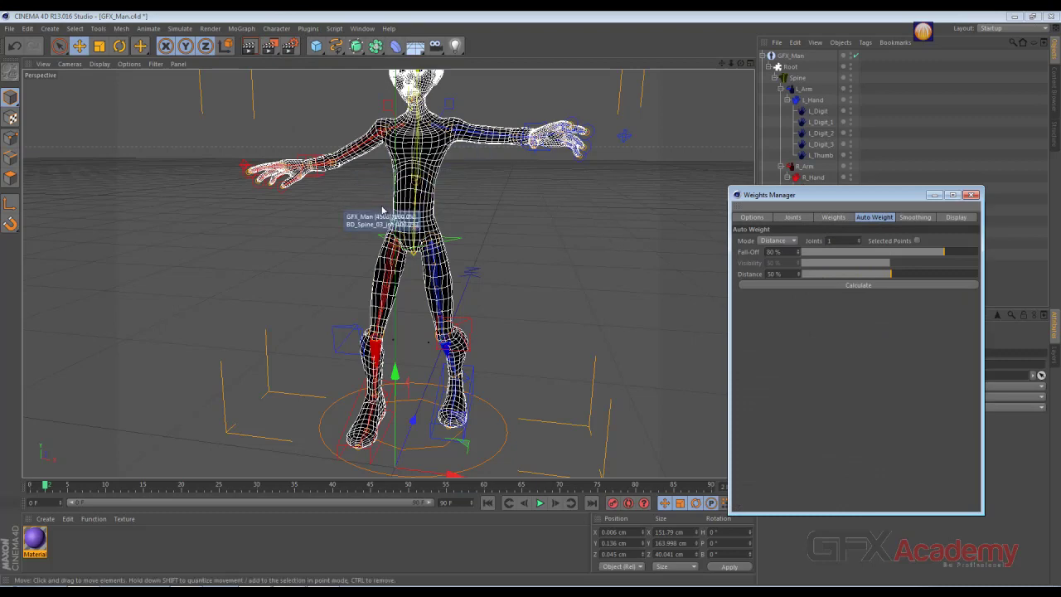
Step: Raise the automatic weighting Fall-Off to about 89% and recalculate the weights
scroll(389, 226, "up", 2)
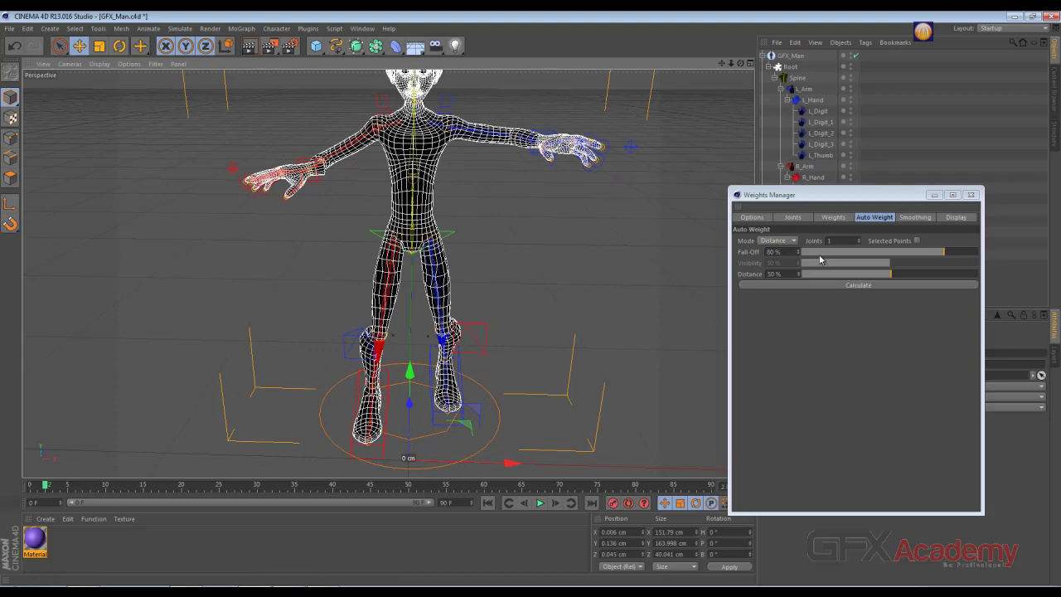
mouse_move(559, 346)
left_mouse_down("alt")
mouse_move(382, 303)
mouse_move(386, 290)
left_mouse_up("alt")
left_click_drag(943, 252, 961, 257)
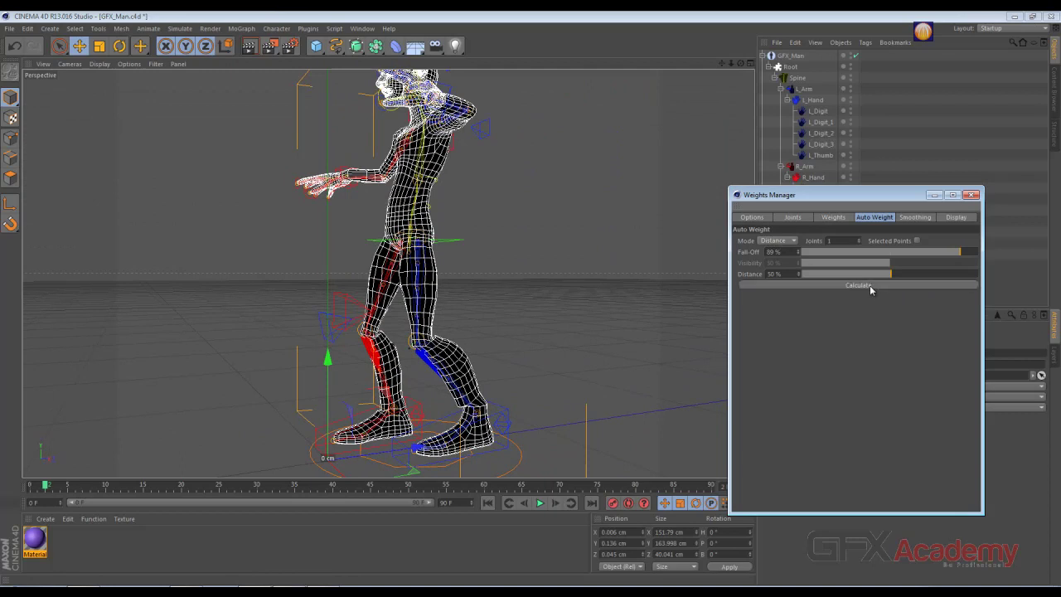
left_click(870, 285)
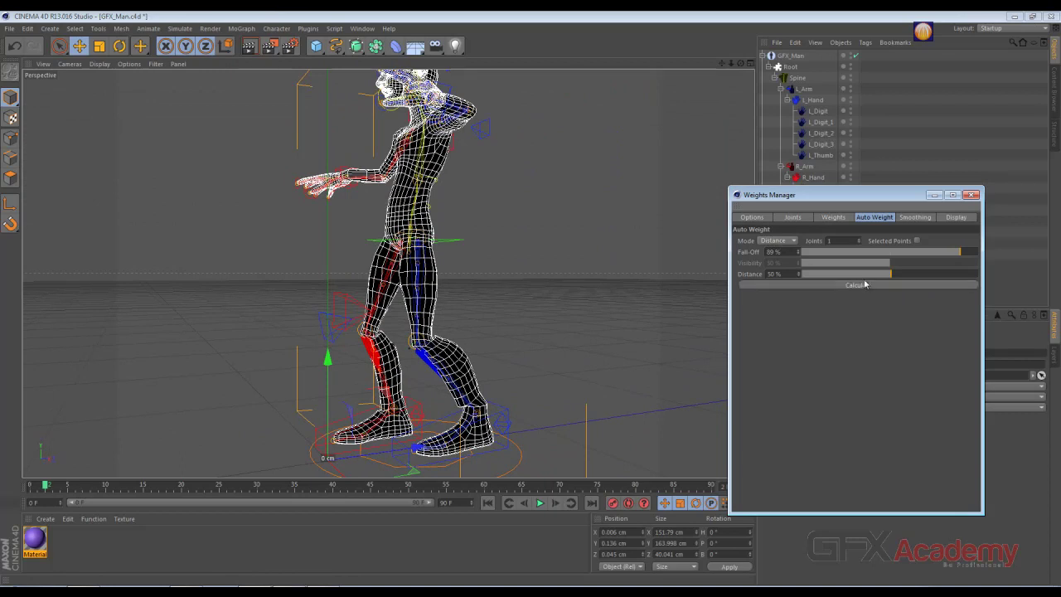
Step: Set the Distance-mode Fall-Off to 91% and recalculate the skin weights
left_click(792, 241)
left_click_drag(958, 252, 963, 252)
left_click(879, 287)
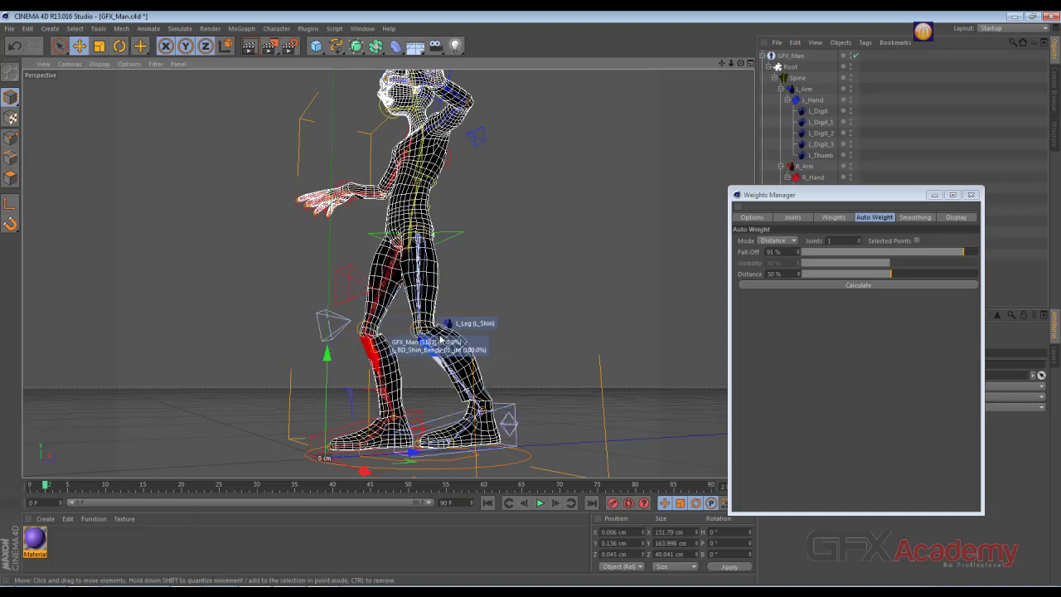
Step: Orbit around the character to inspect the new red and blue leg weights
mouse_move(422, 305)
left_mouse_down("alt")
mouse_move(297, 297)
mouse_move(485, 365)
mouse_move(354, 234)
mouse_move(527, 274)
left_mouse_up("alt")
mouse_move(485, 237)
left_mouse_down("alt")
mouse_move(484, 249)
mouse_move(464, 240)
mouse_move(429, 247)
mouse_move(435, 236)
left_mouse_up("alt")
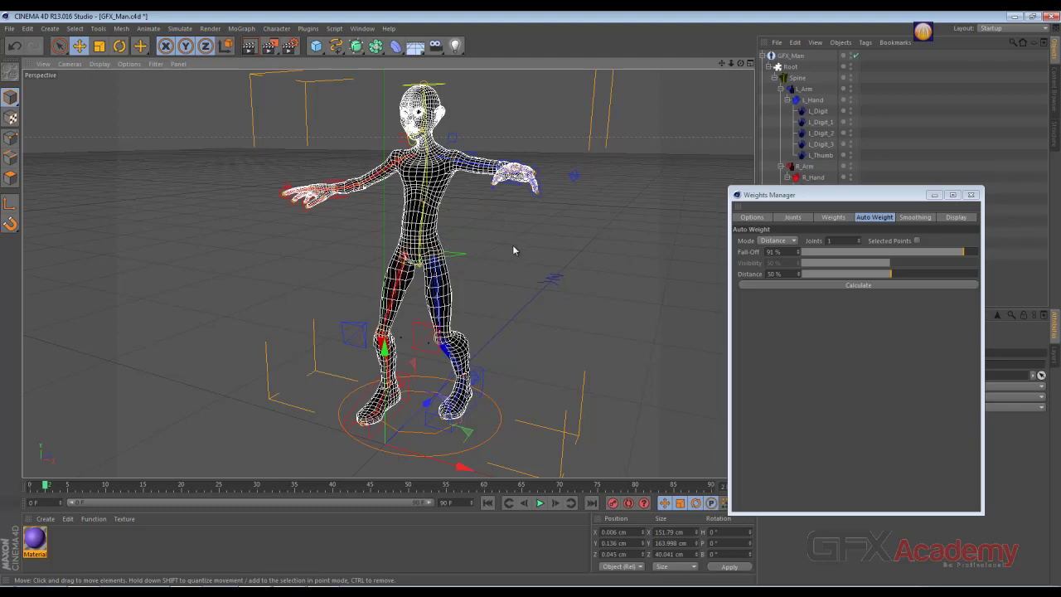
left_click_drag(512, 245, 480, 249, "alt")
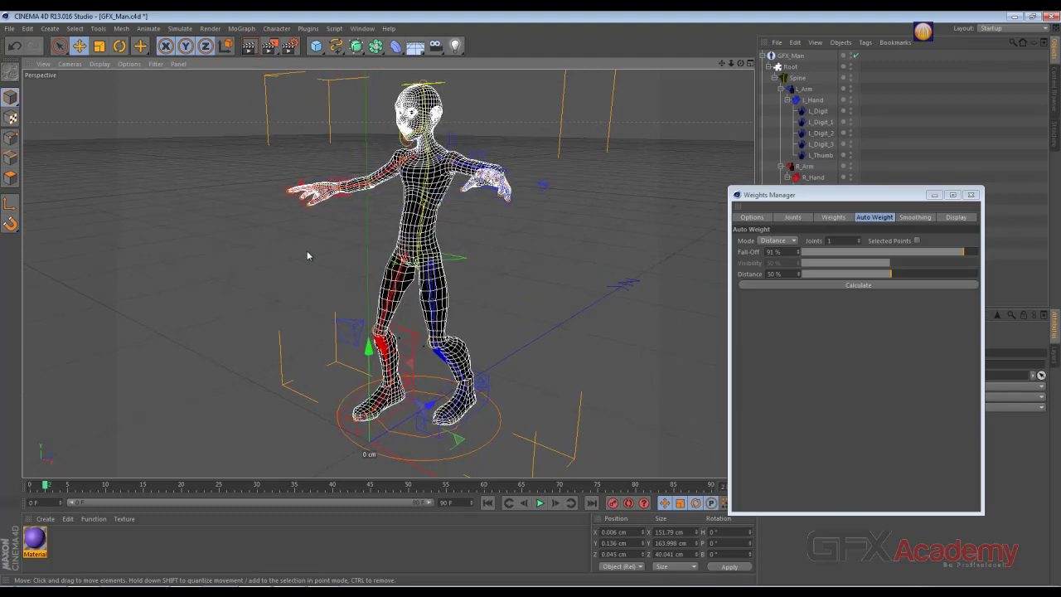
left_click_drag(307, 253, 358, 208, "alt")
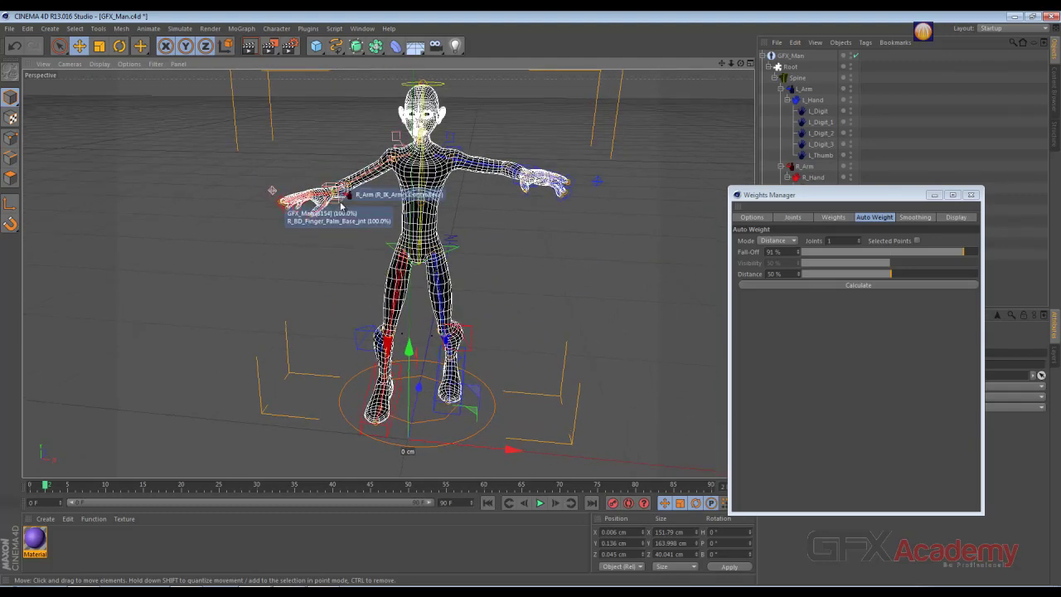
Step: Rotate the right hand controller to a heading of about 57.7° to bend the wrist
left_click(313, 201)
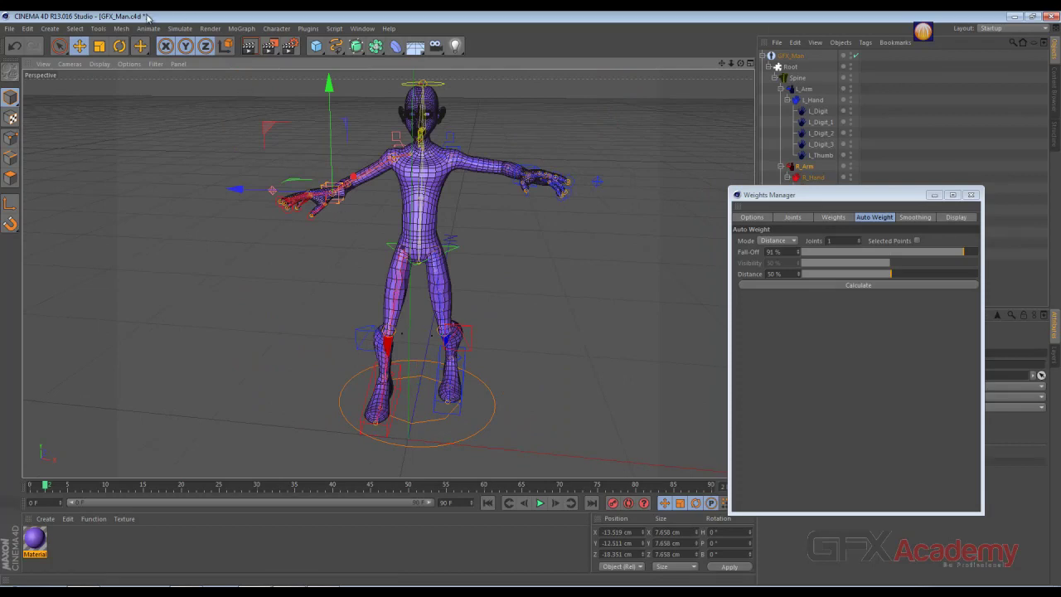
left_click(119, 45)
left_click_drag(335, 206, 324, 224)
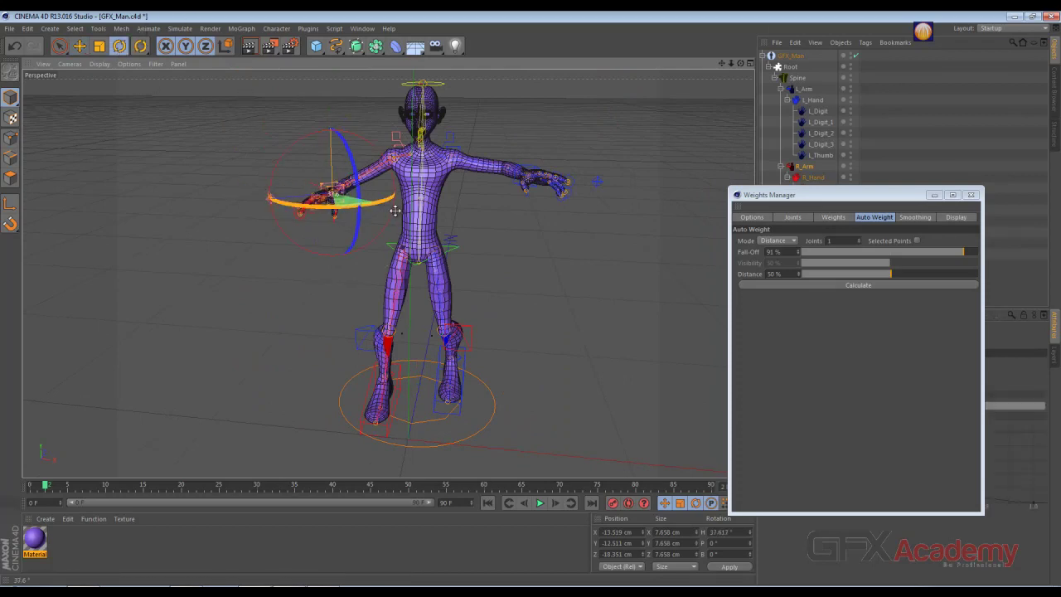
Step: Orbit and zoom around the character to check the skin deformation at the bent wrist
middle_click_drag(324, 224, 340, 272, "alt")
left_click_drag(340, 272, 345, 350, "alt")
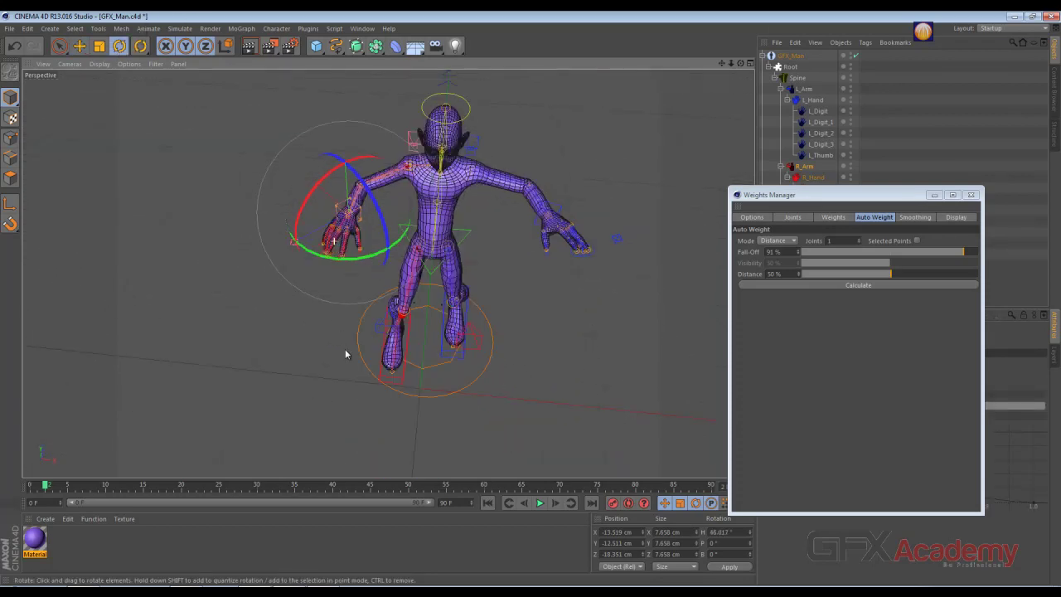
scroll(447, 299, "up", 3)
scroll(442, 303, "up", 2)
scroll(442, 304, "down", 3)
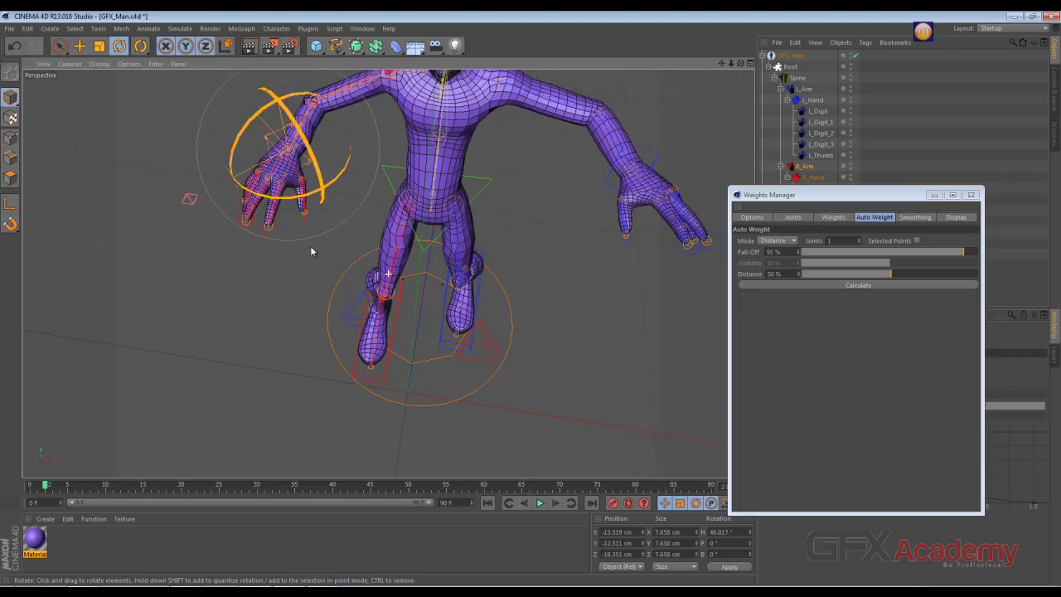
mouse_move(442, 303)
left_mouse_down("alt")
mouse_move(319, 282)
mouse_move(333, 275)
left_mouse_up("alt")
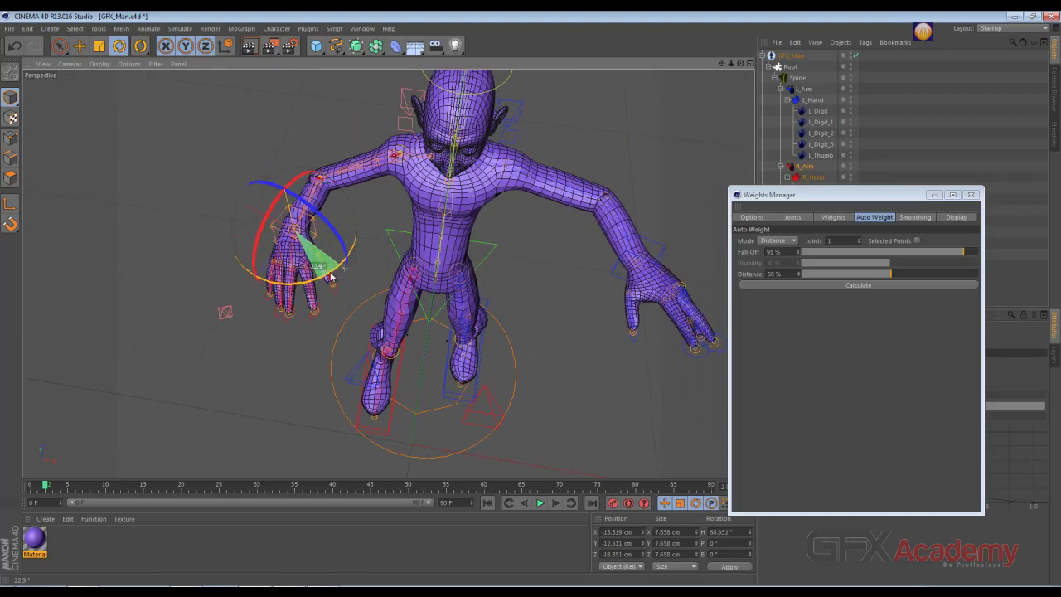
mouse_move(469, 295)
left_mouse_down("alt")
mouse_move(487, 225)
mouse_move(555, 222)
left_mouse_up("alt")
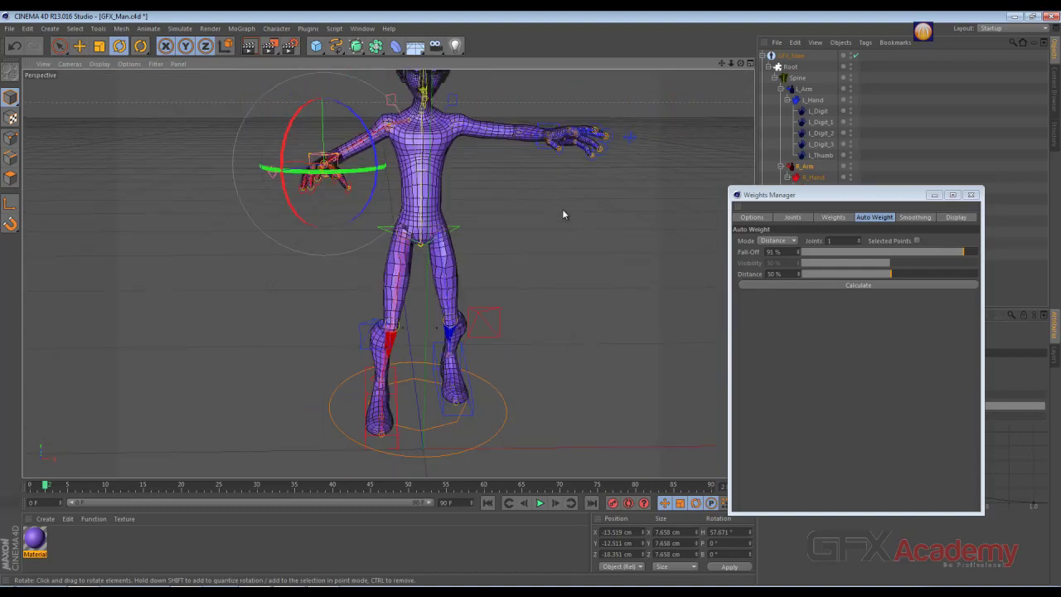
mouse_move(507, 251)
left_mouse_down("alt")
mouse_move(531, 246)
mouse_move(398, 288)
left_mouse_up("alt")
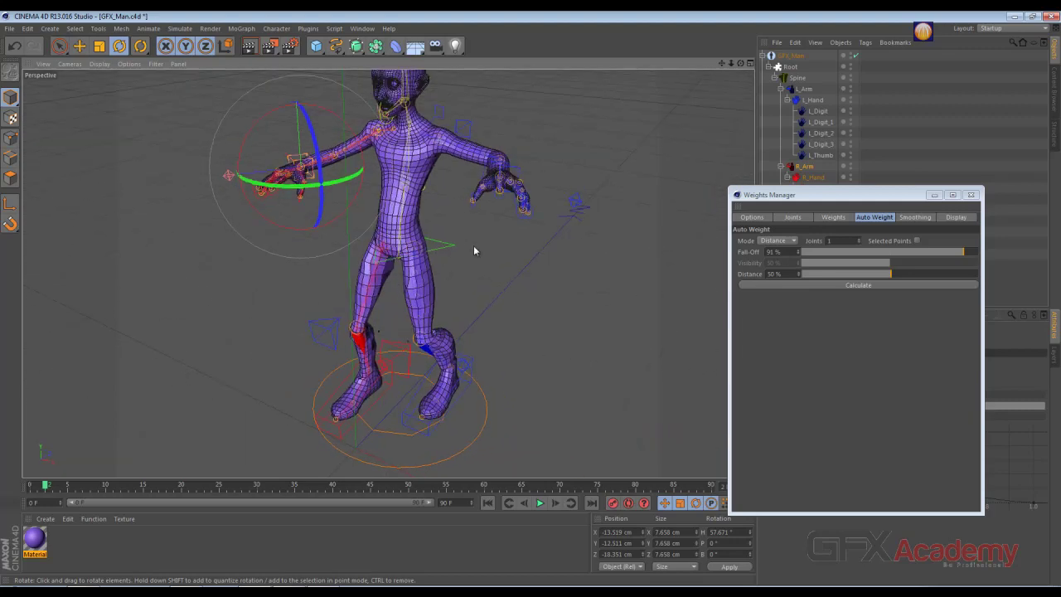
left_click_drag(476, 232, 443, 253, "alt")
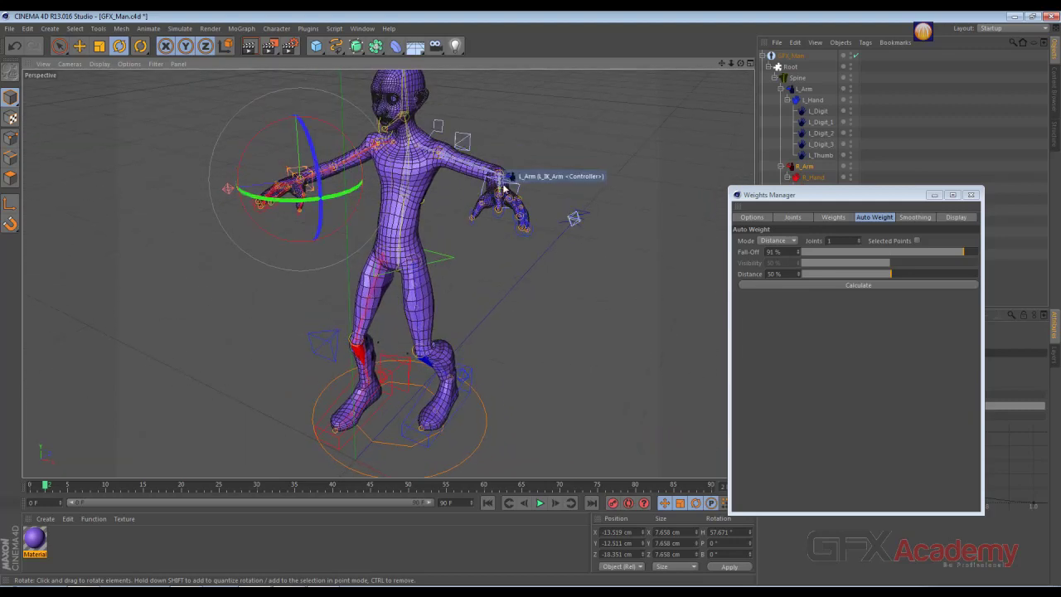
mouse_move(294, 266)
left_mouse_down("alt")
mouse_move(442, 247)
mouse_move(421, 173)
left_mouse_up("alt")
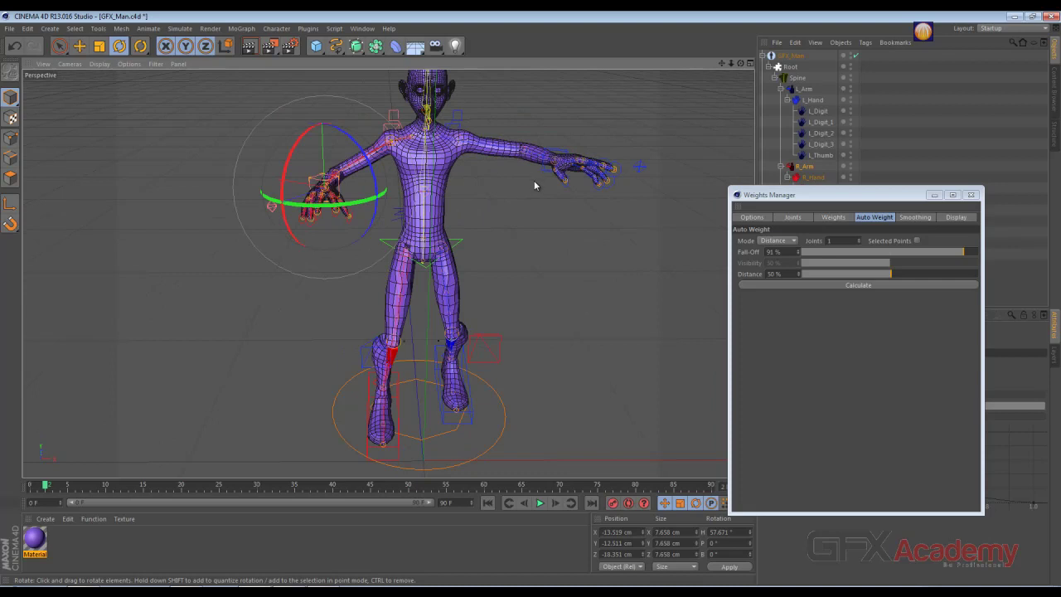
middle_click_drag(502, 220, 487, 232, "alt")
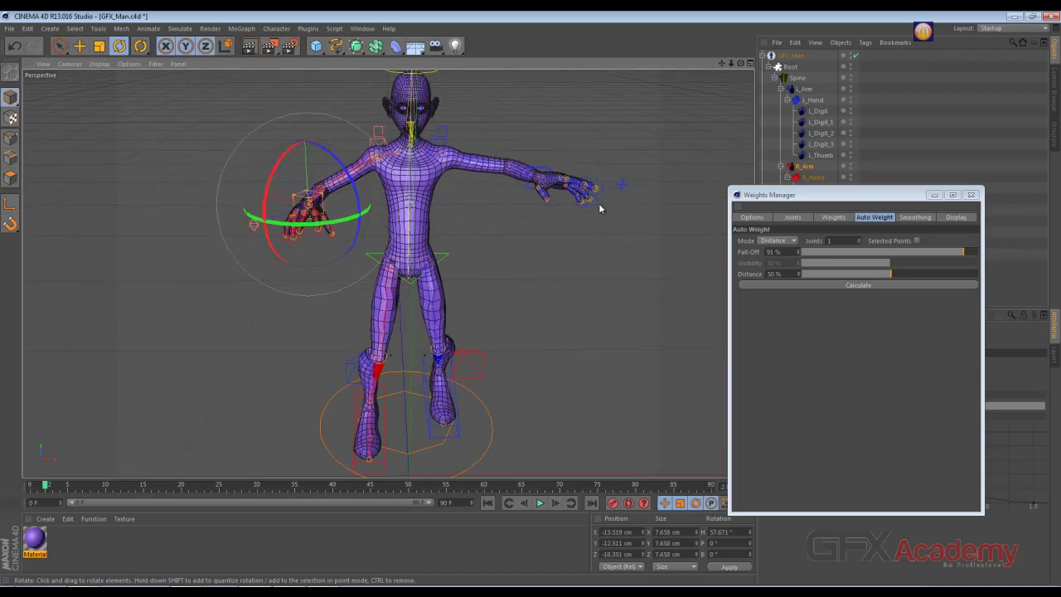